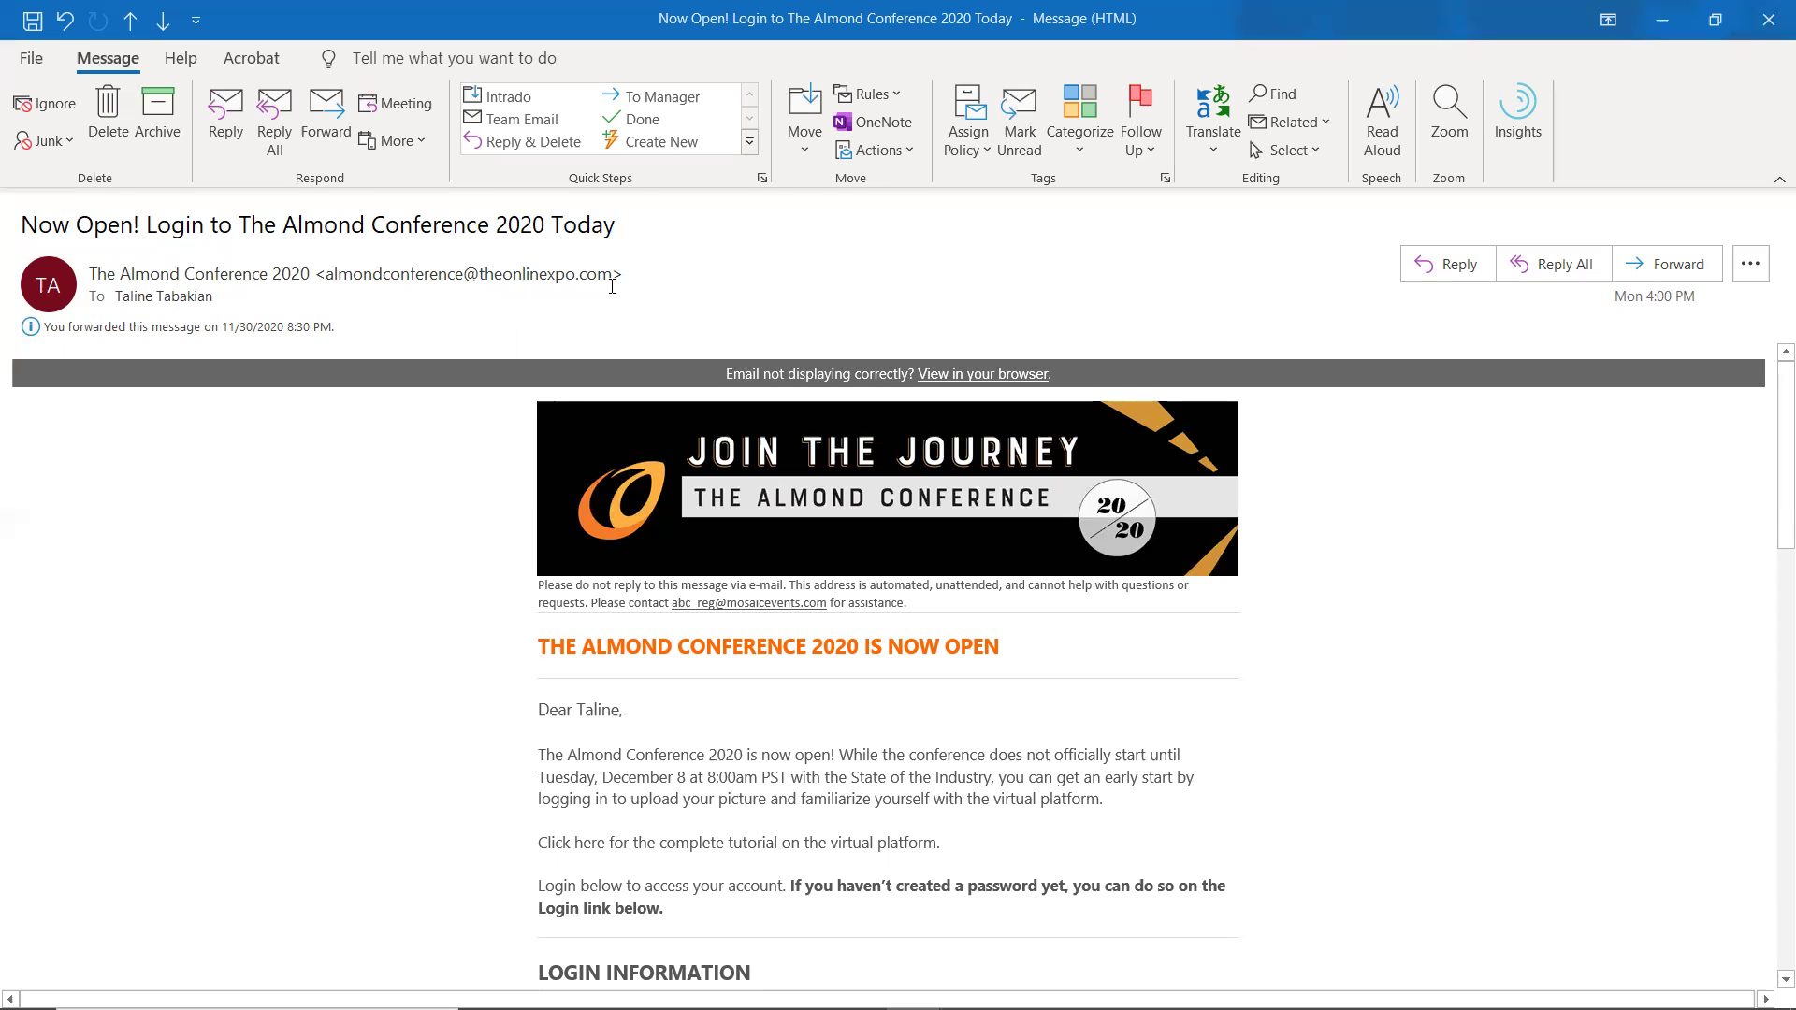
- Scroll the invitation email down to the LOGIN INFORMATION section and LOG IN button
scroll(429, 522, down, 3)
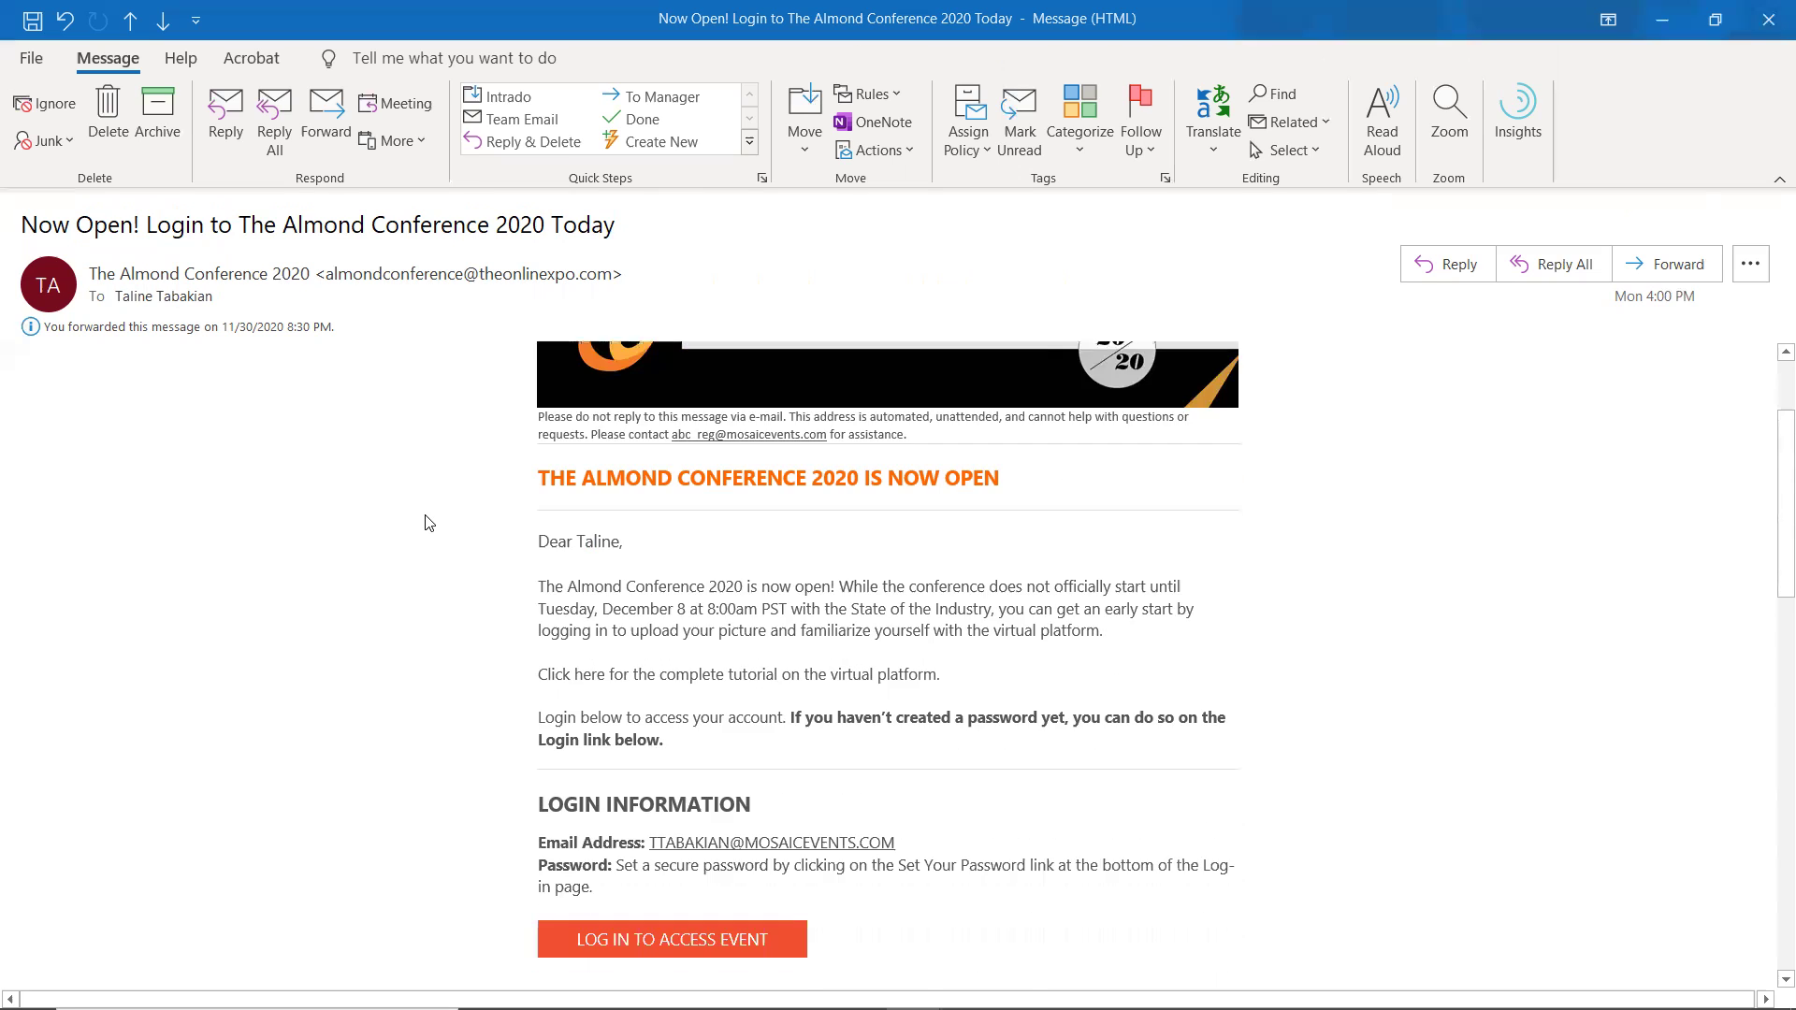
scroll(429, 522, down, 1)
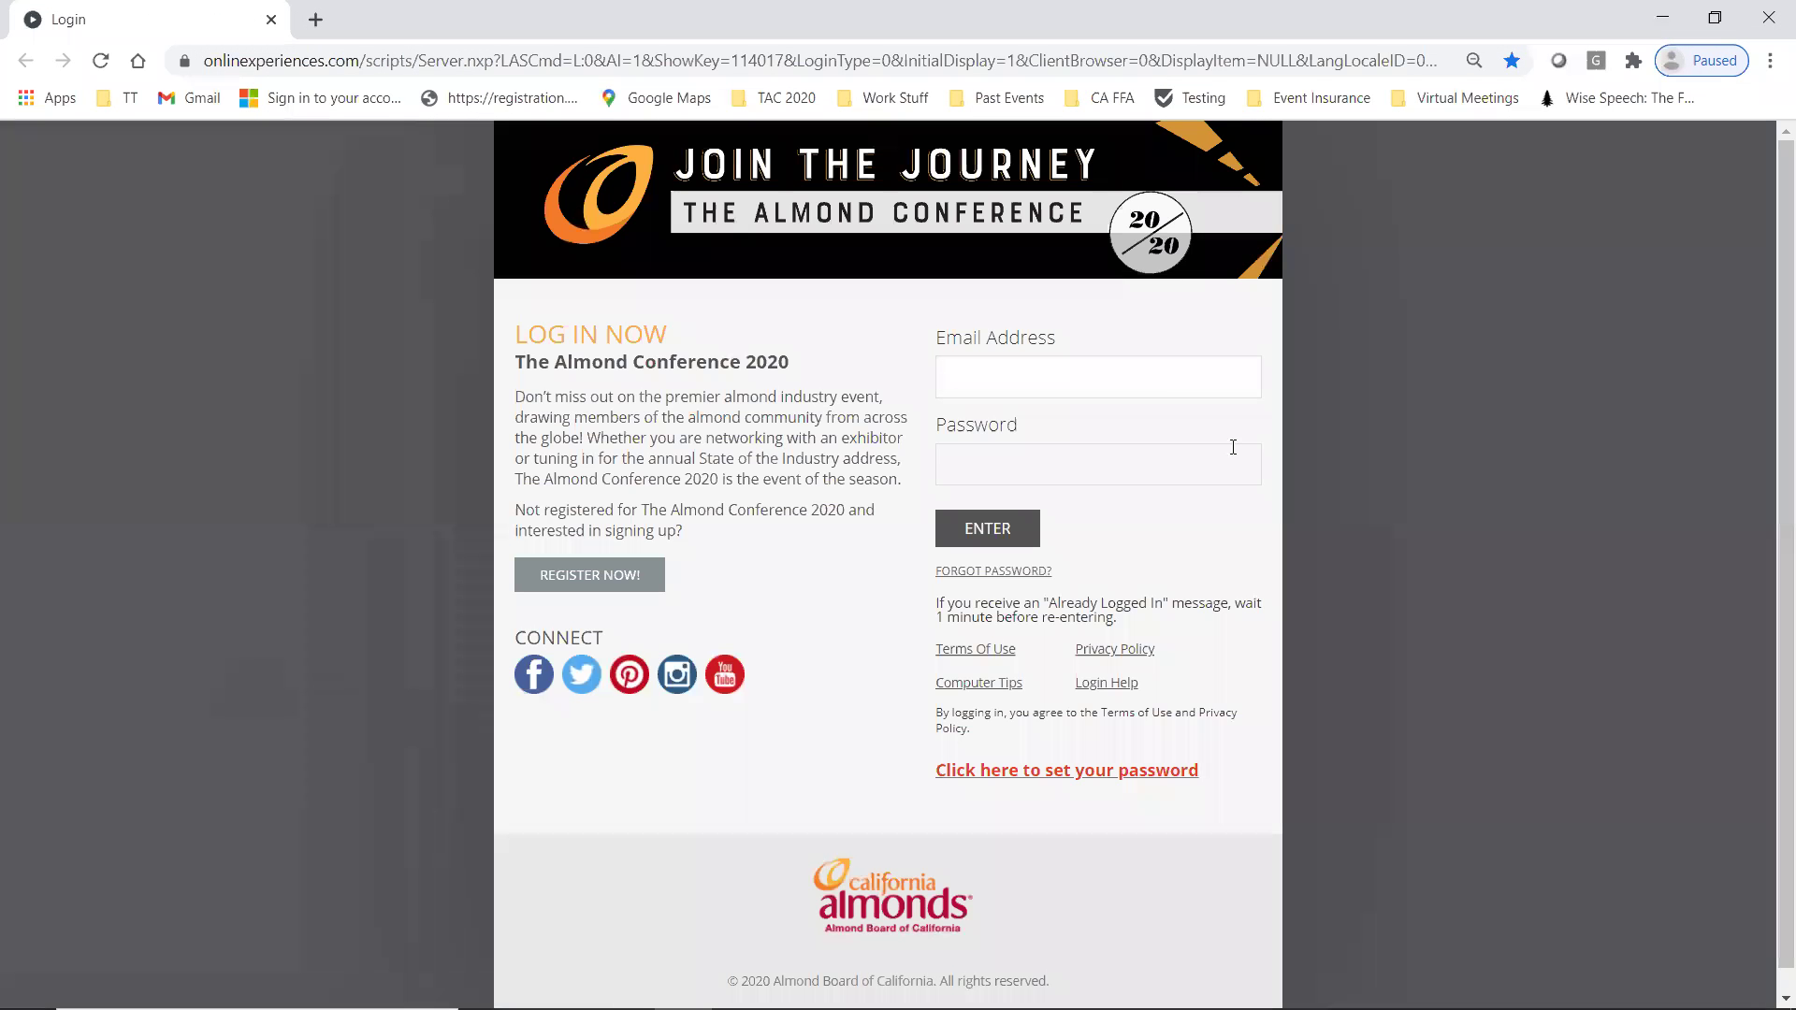
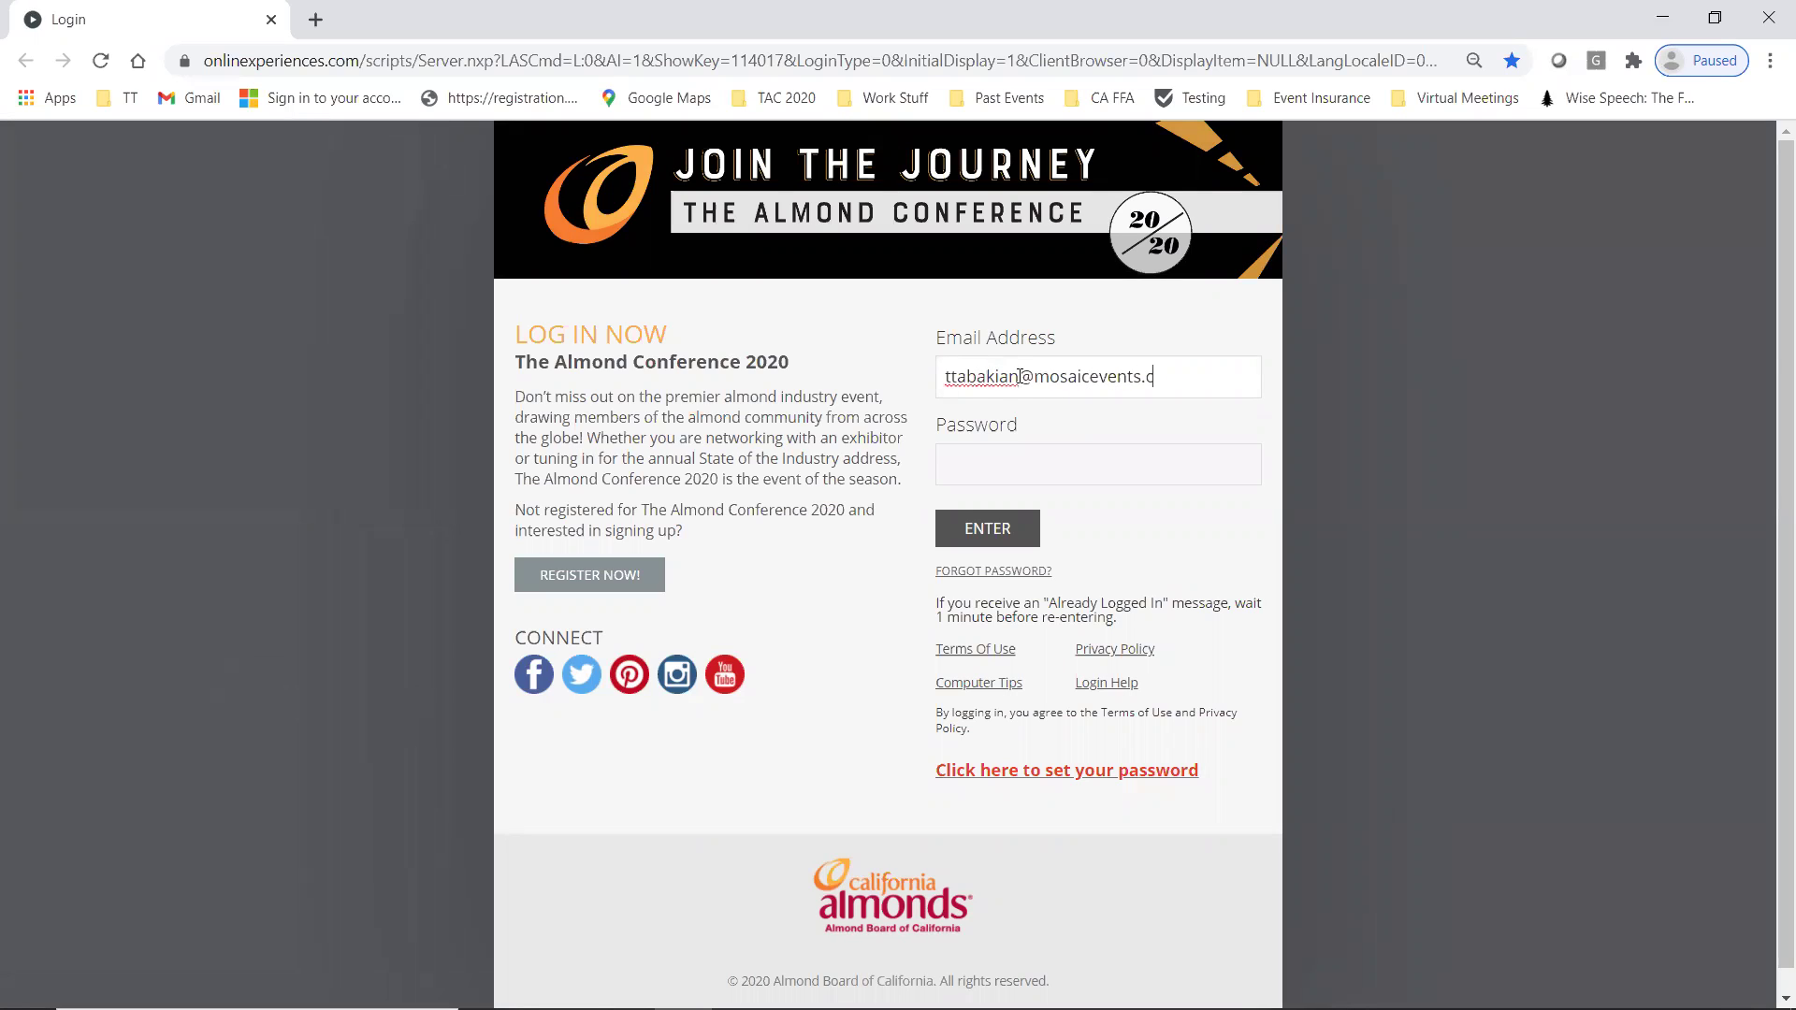
- Try logging in with the account e-mail and password; the login is rejected as invalid
key(Tab)
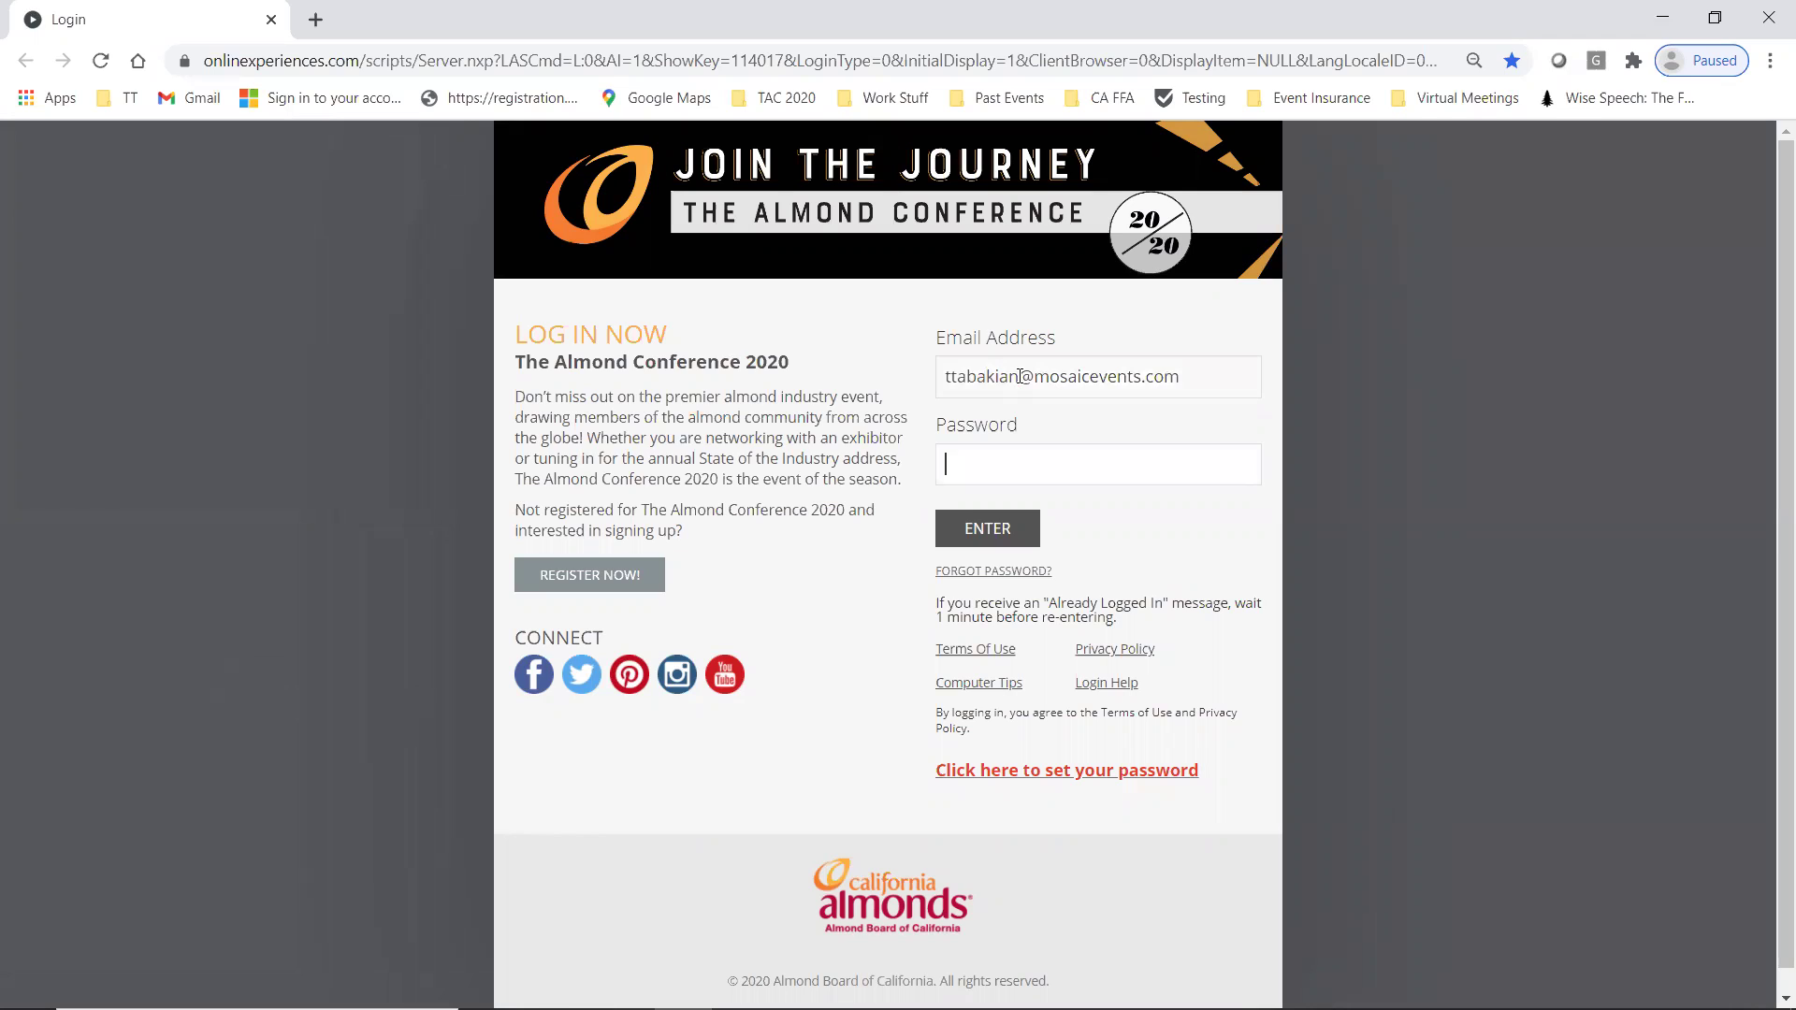
text(*****)
click(994, 534)
text(tt)
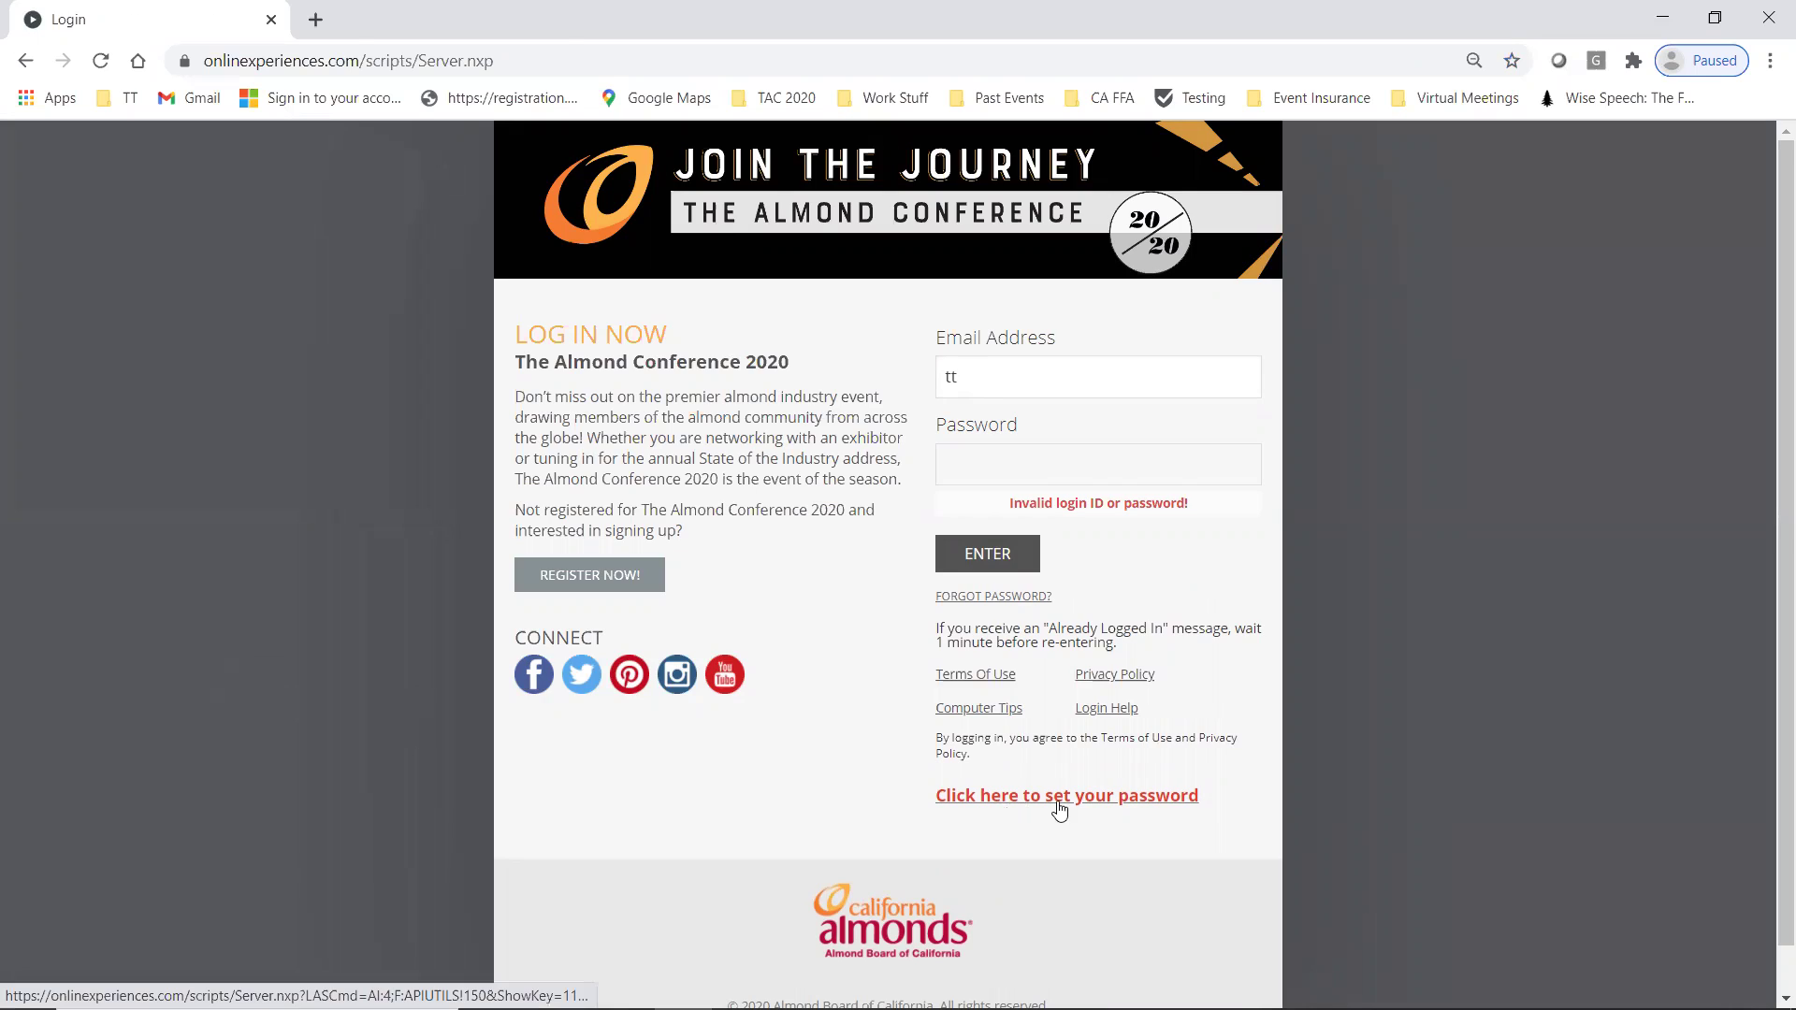
- Request a password reset for the account e-mail and follow the emailed reset link
click(1060, 810)
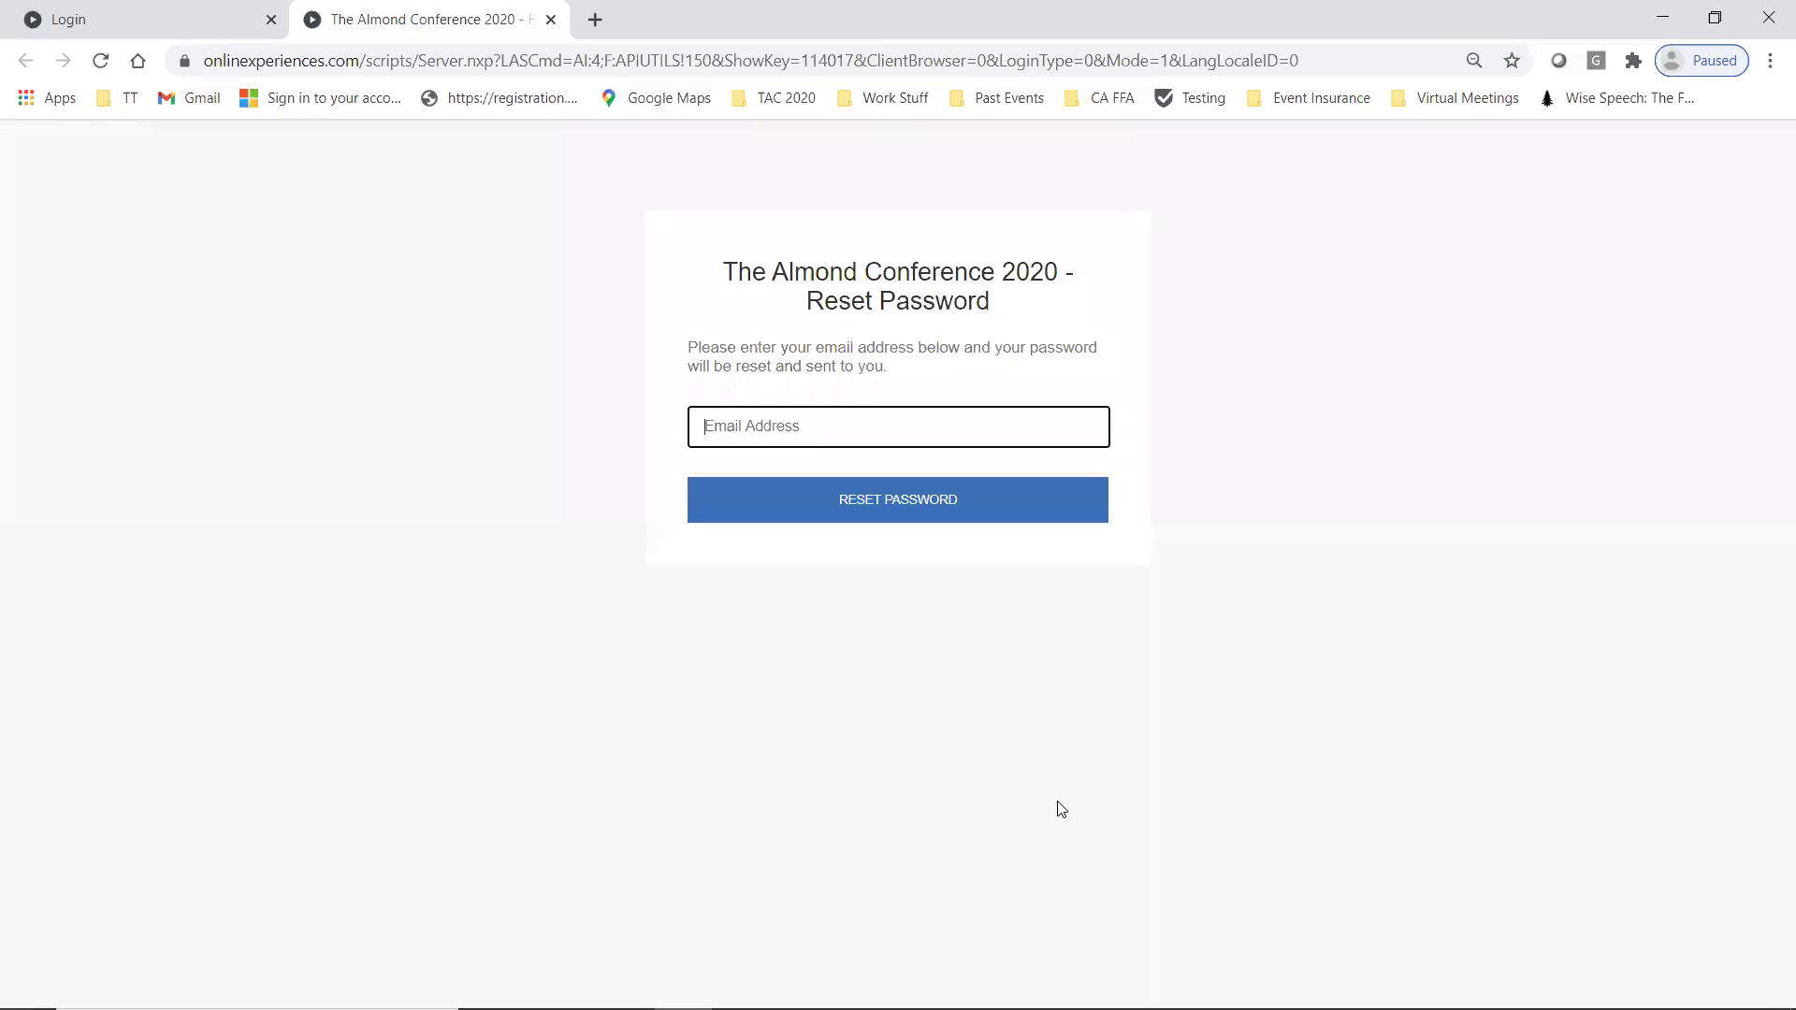
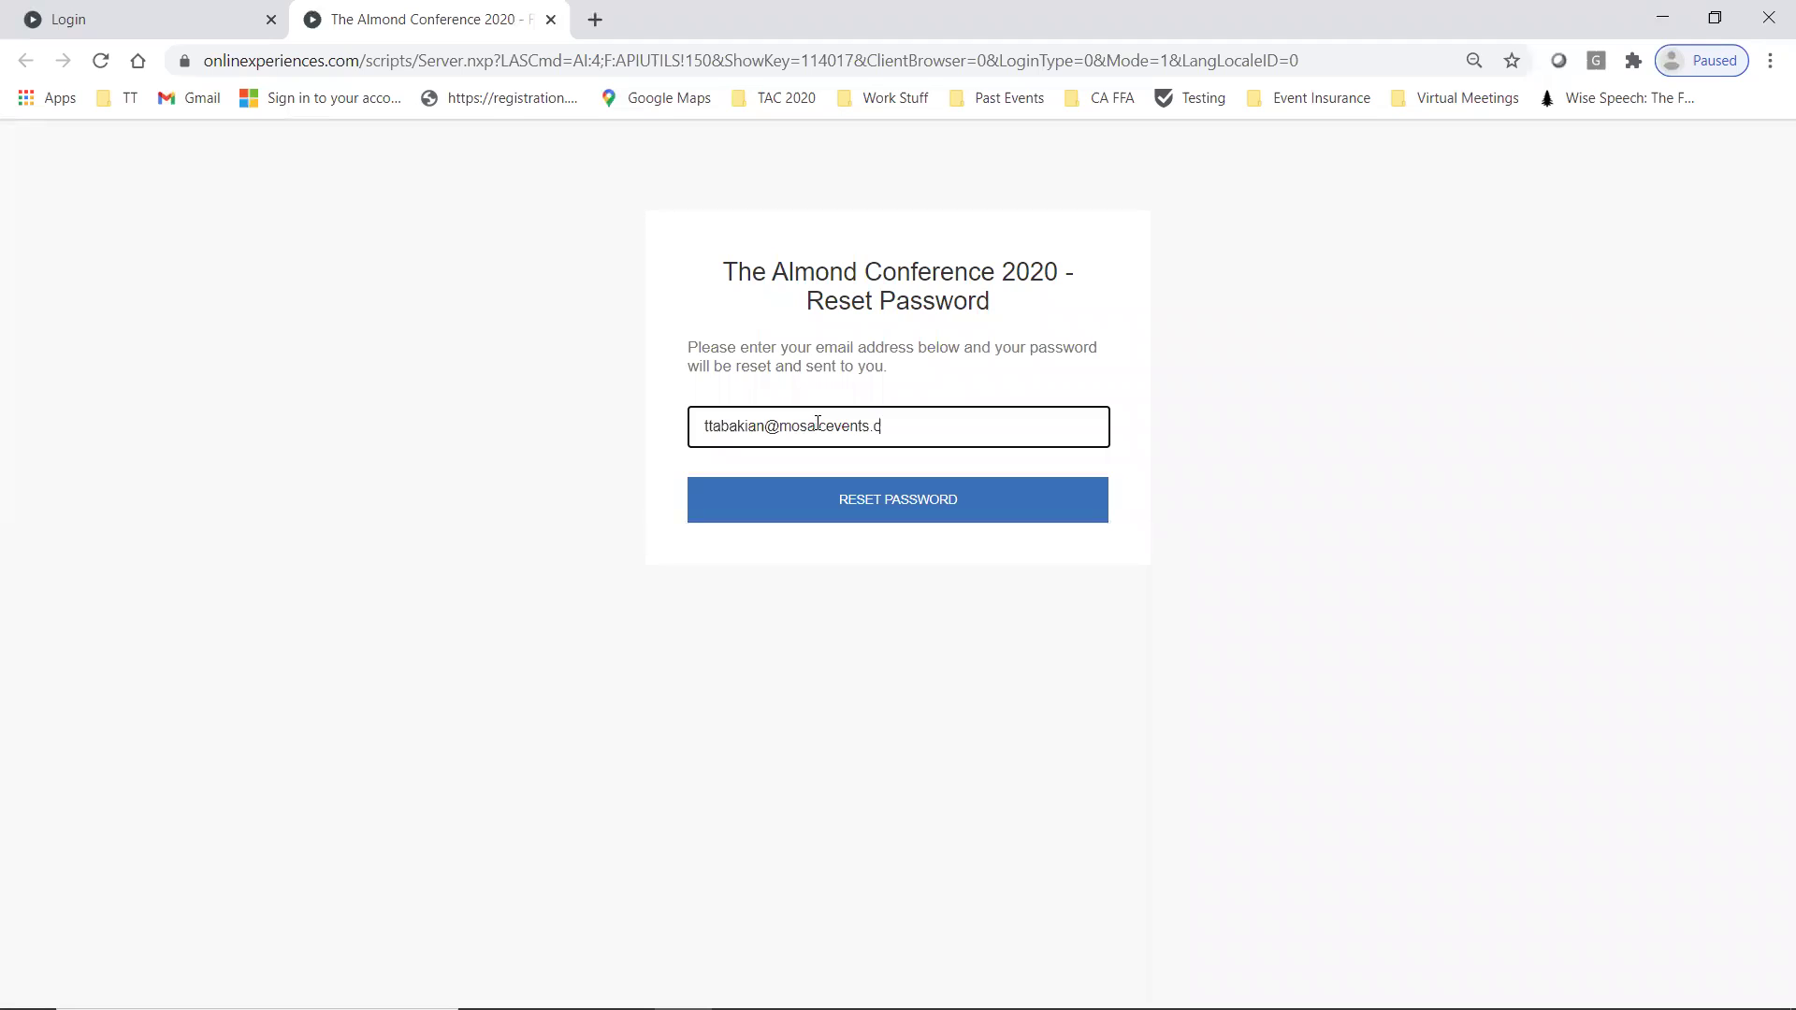
click(889, 501)
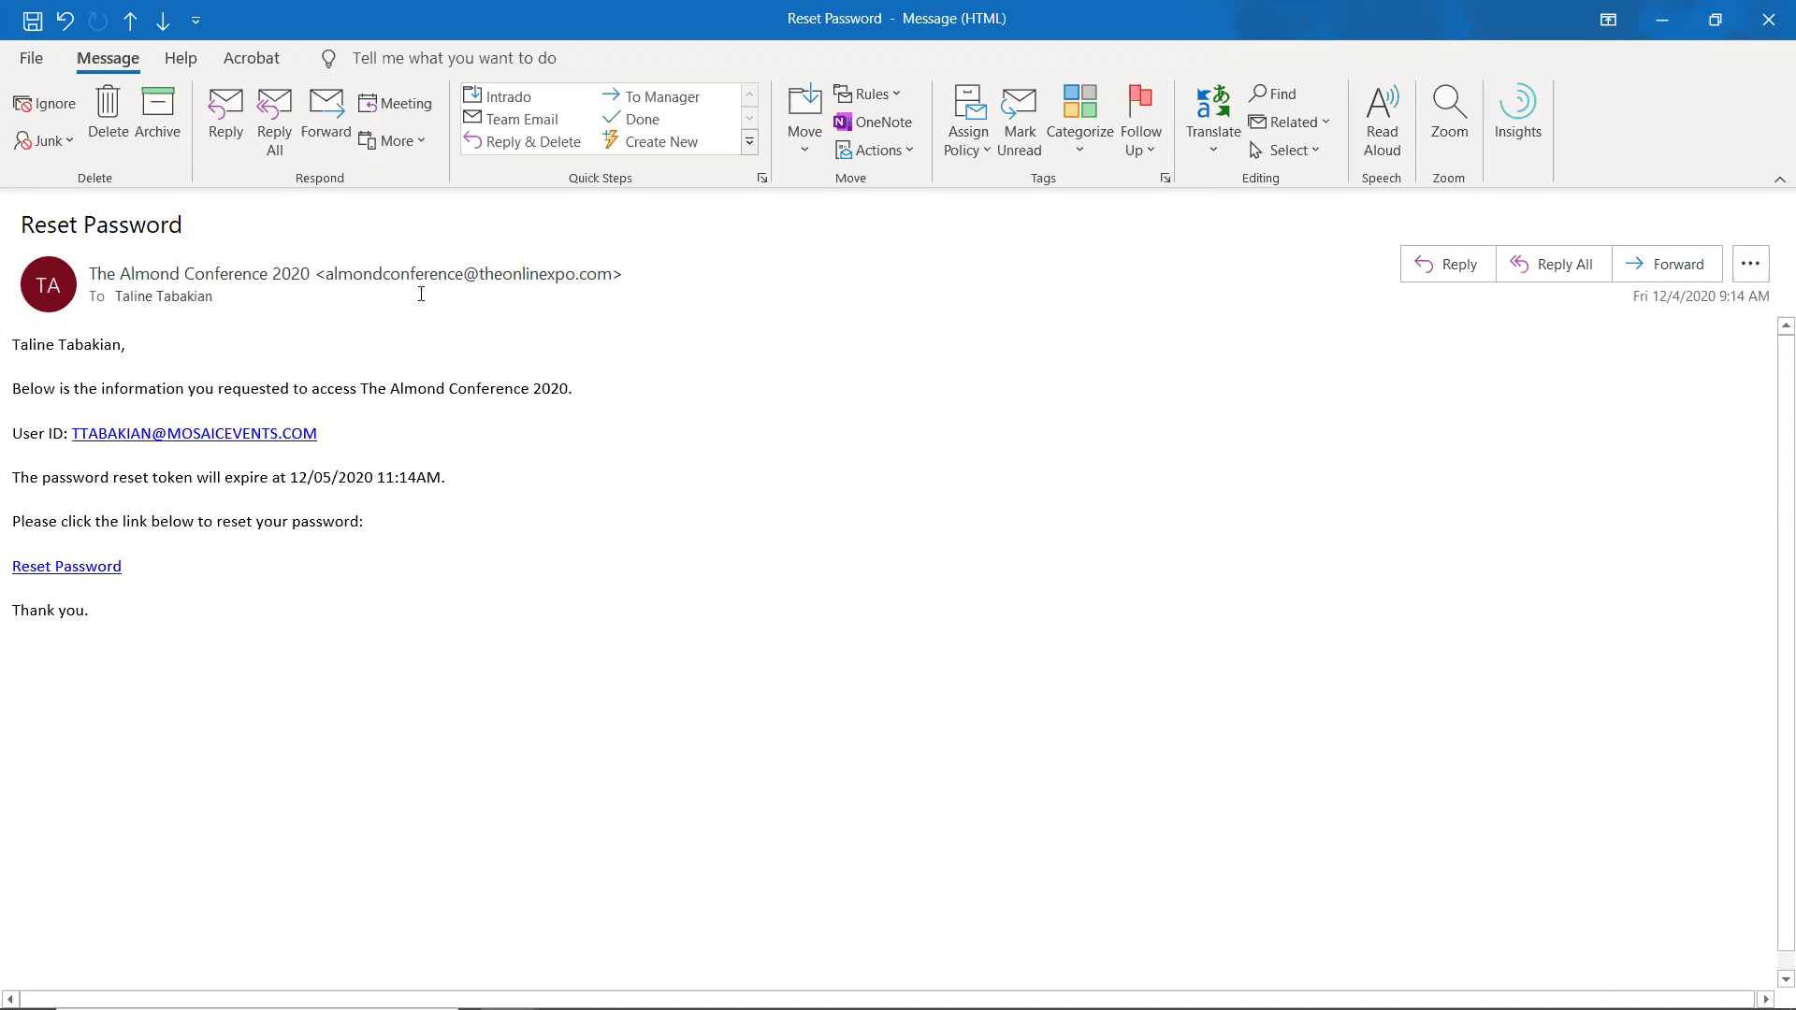
click(83, 571)
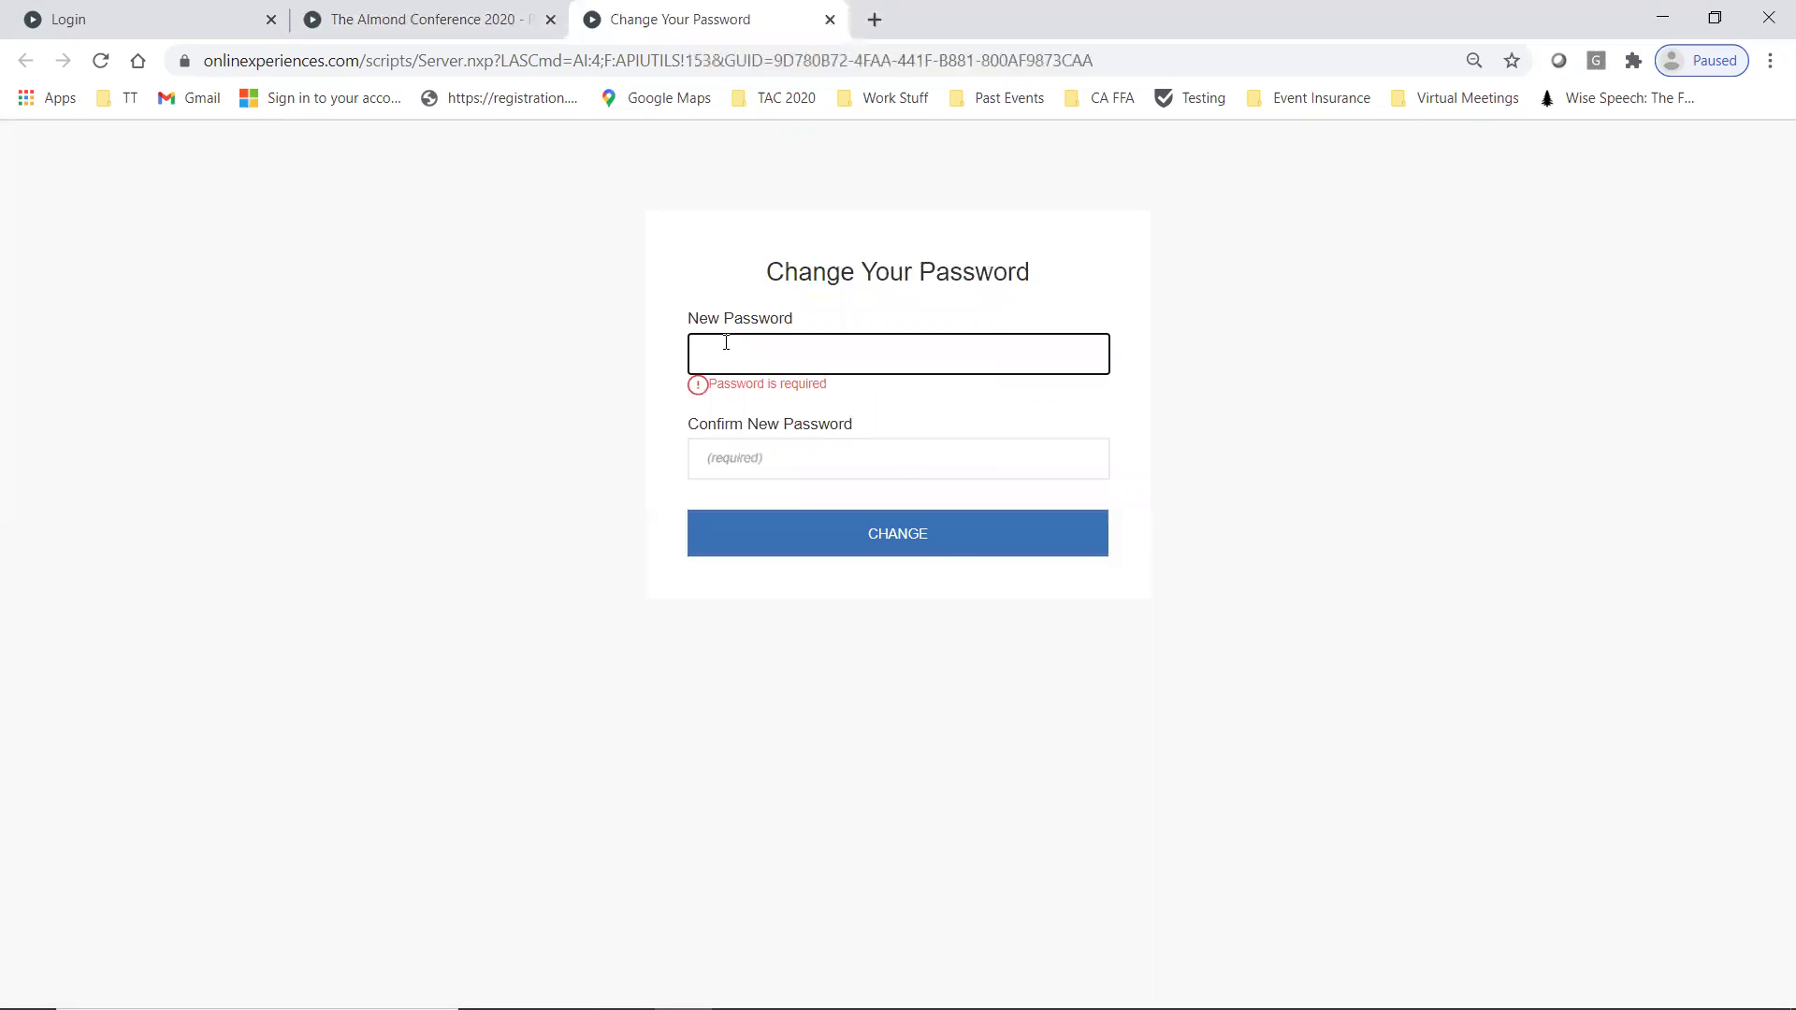
- Set and confirm a new account password
text(••••••••)
key(Tab)
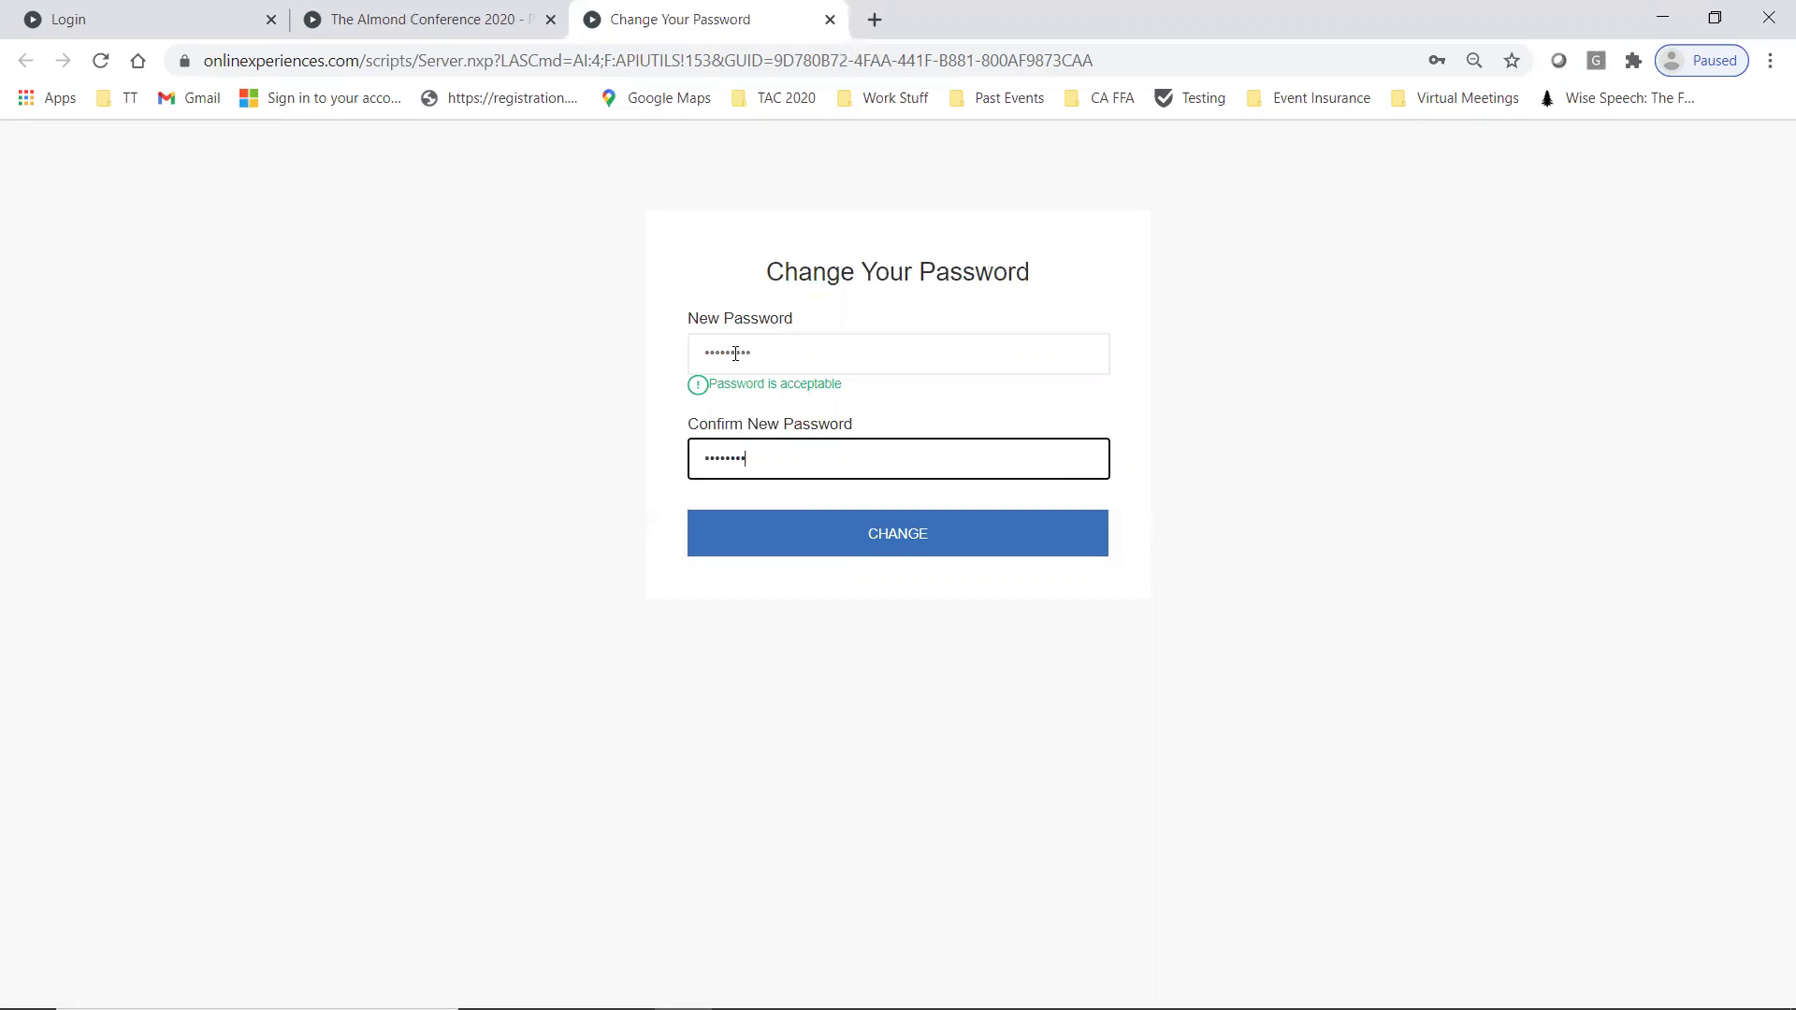
click(901, 529)
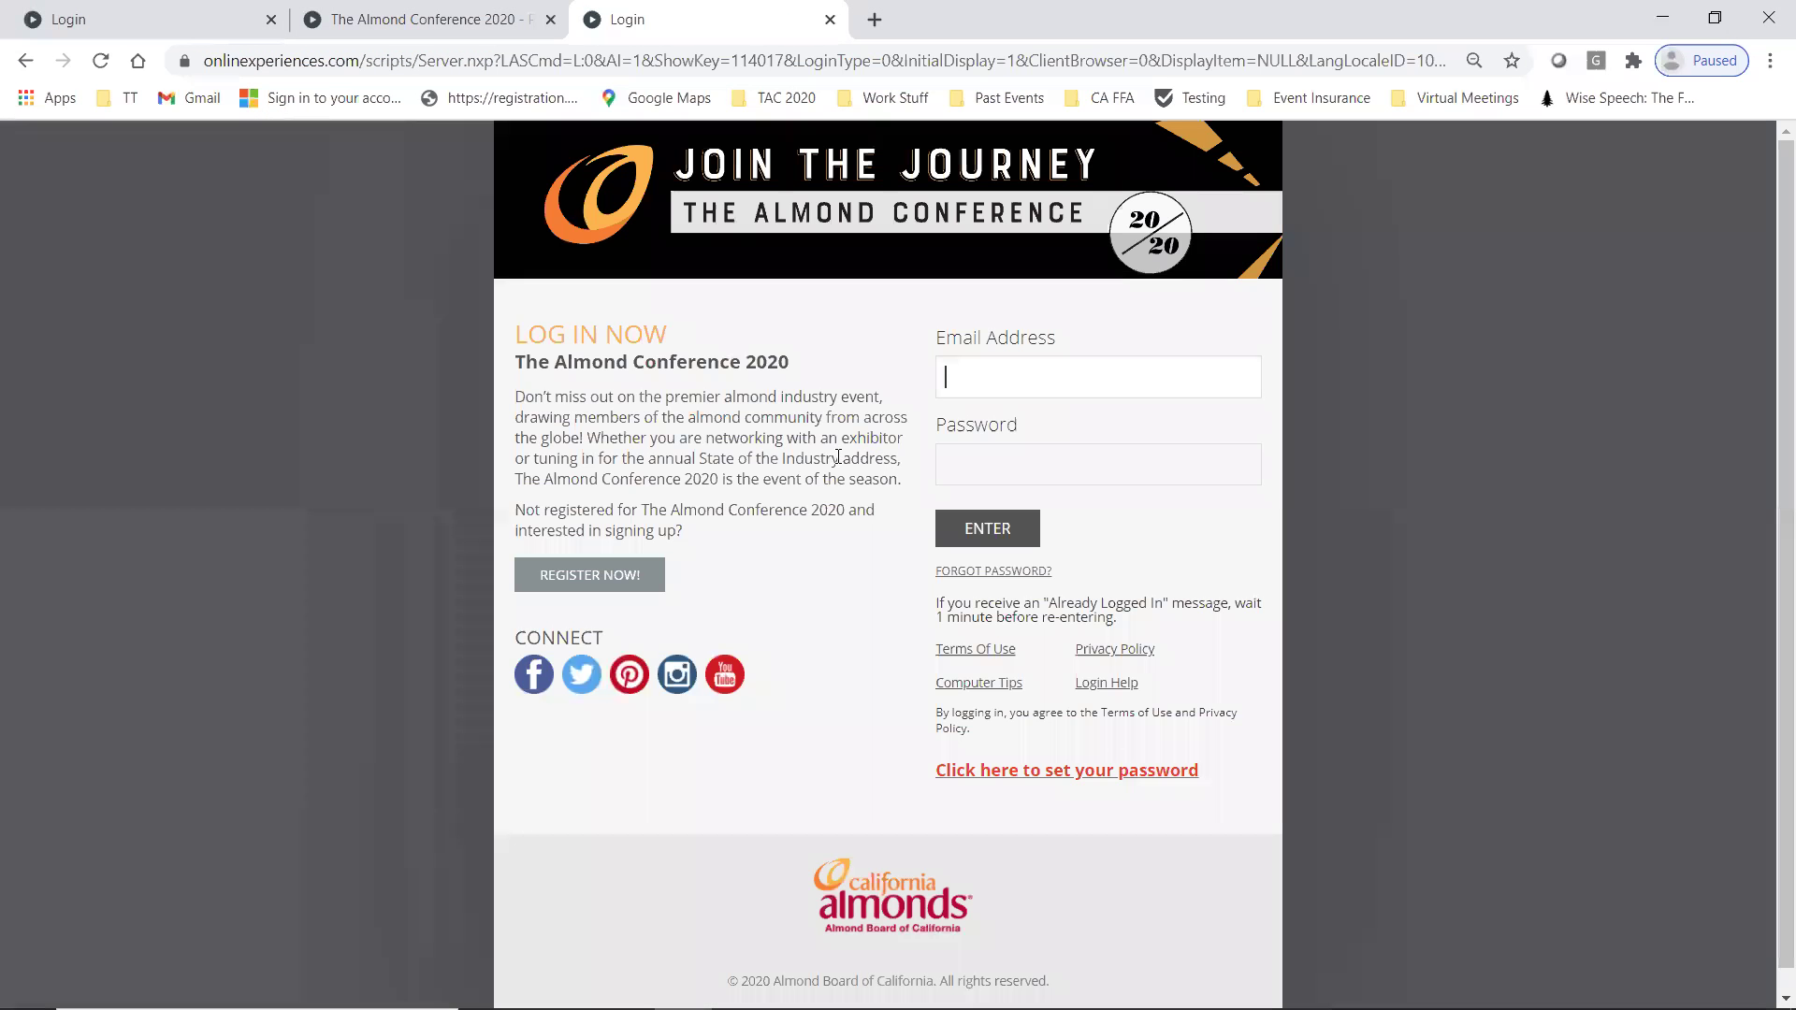
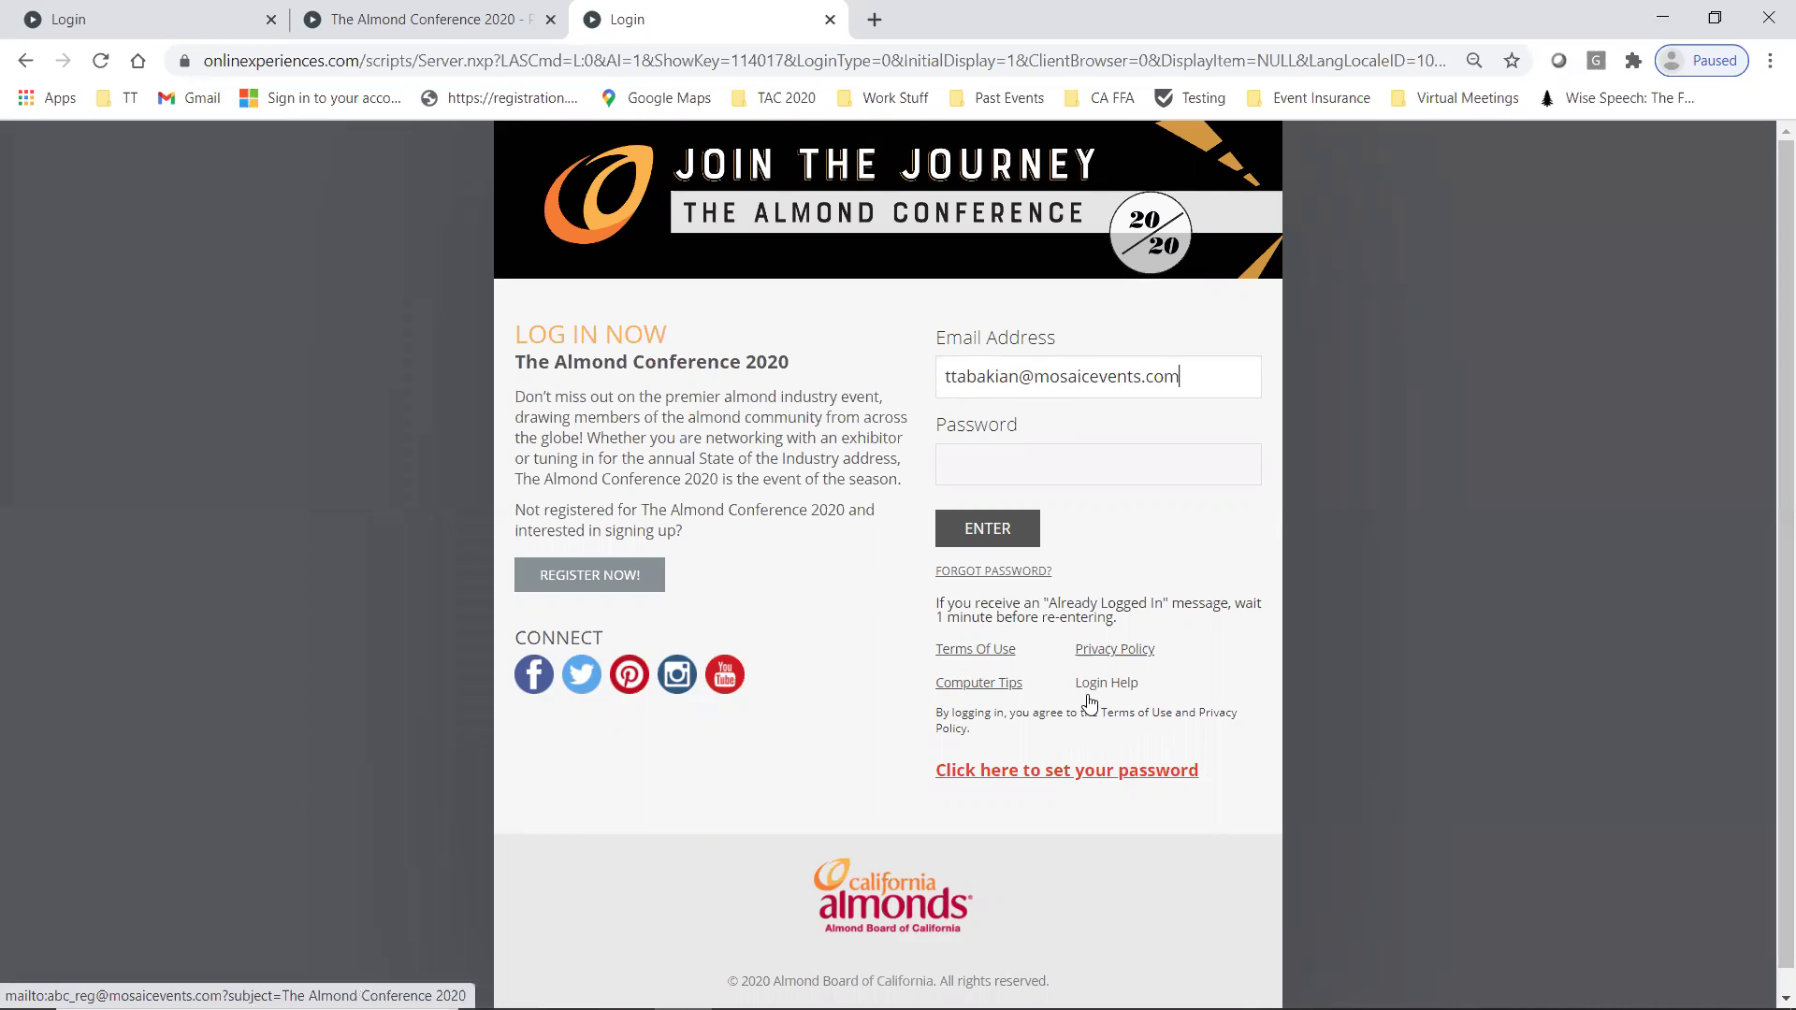
- Sign in to the conference with the account e-mail and the new password
click(1010, 466)
text(••••••)
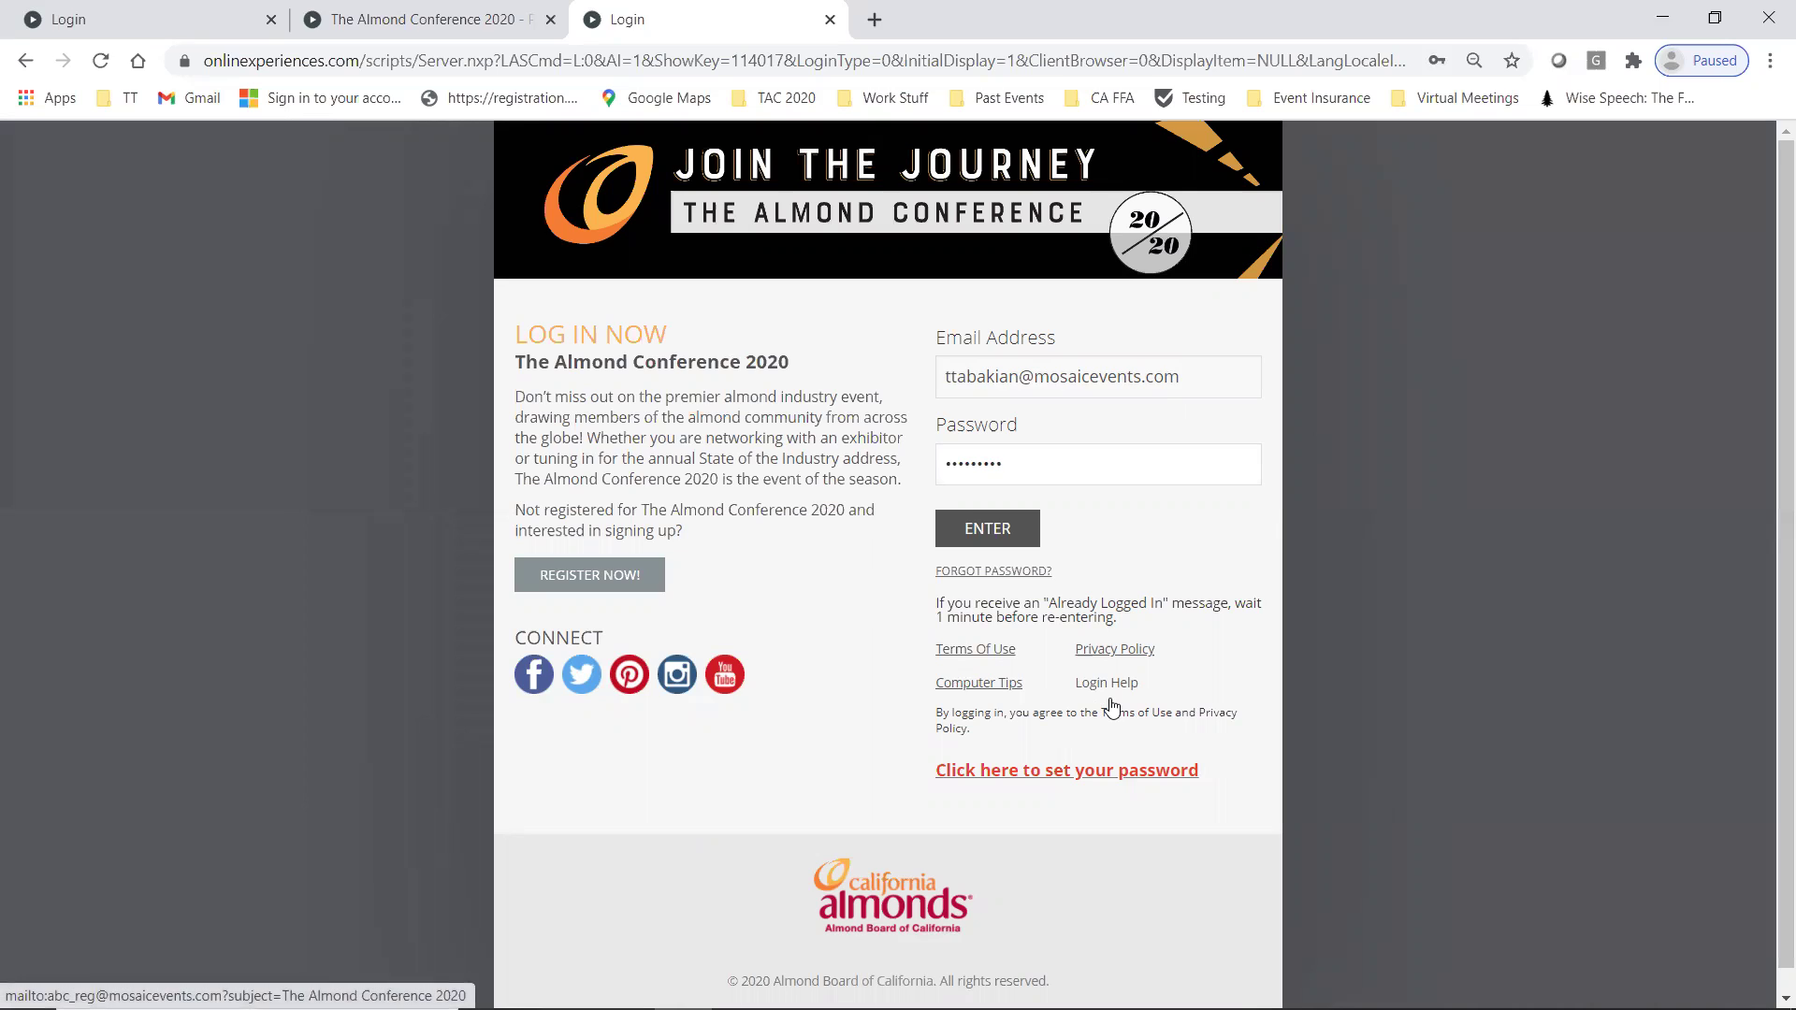
click(985, 535)
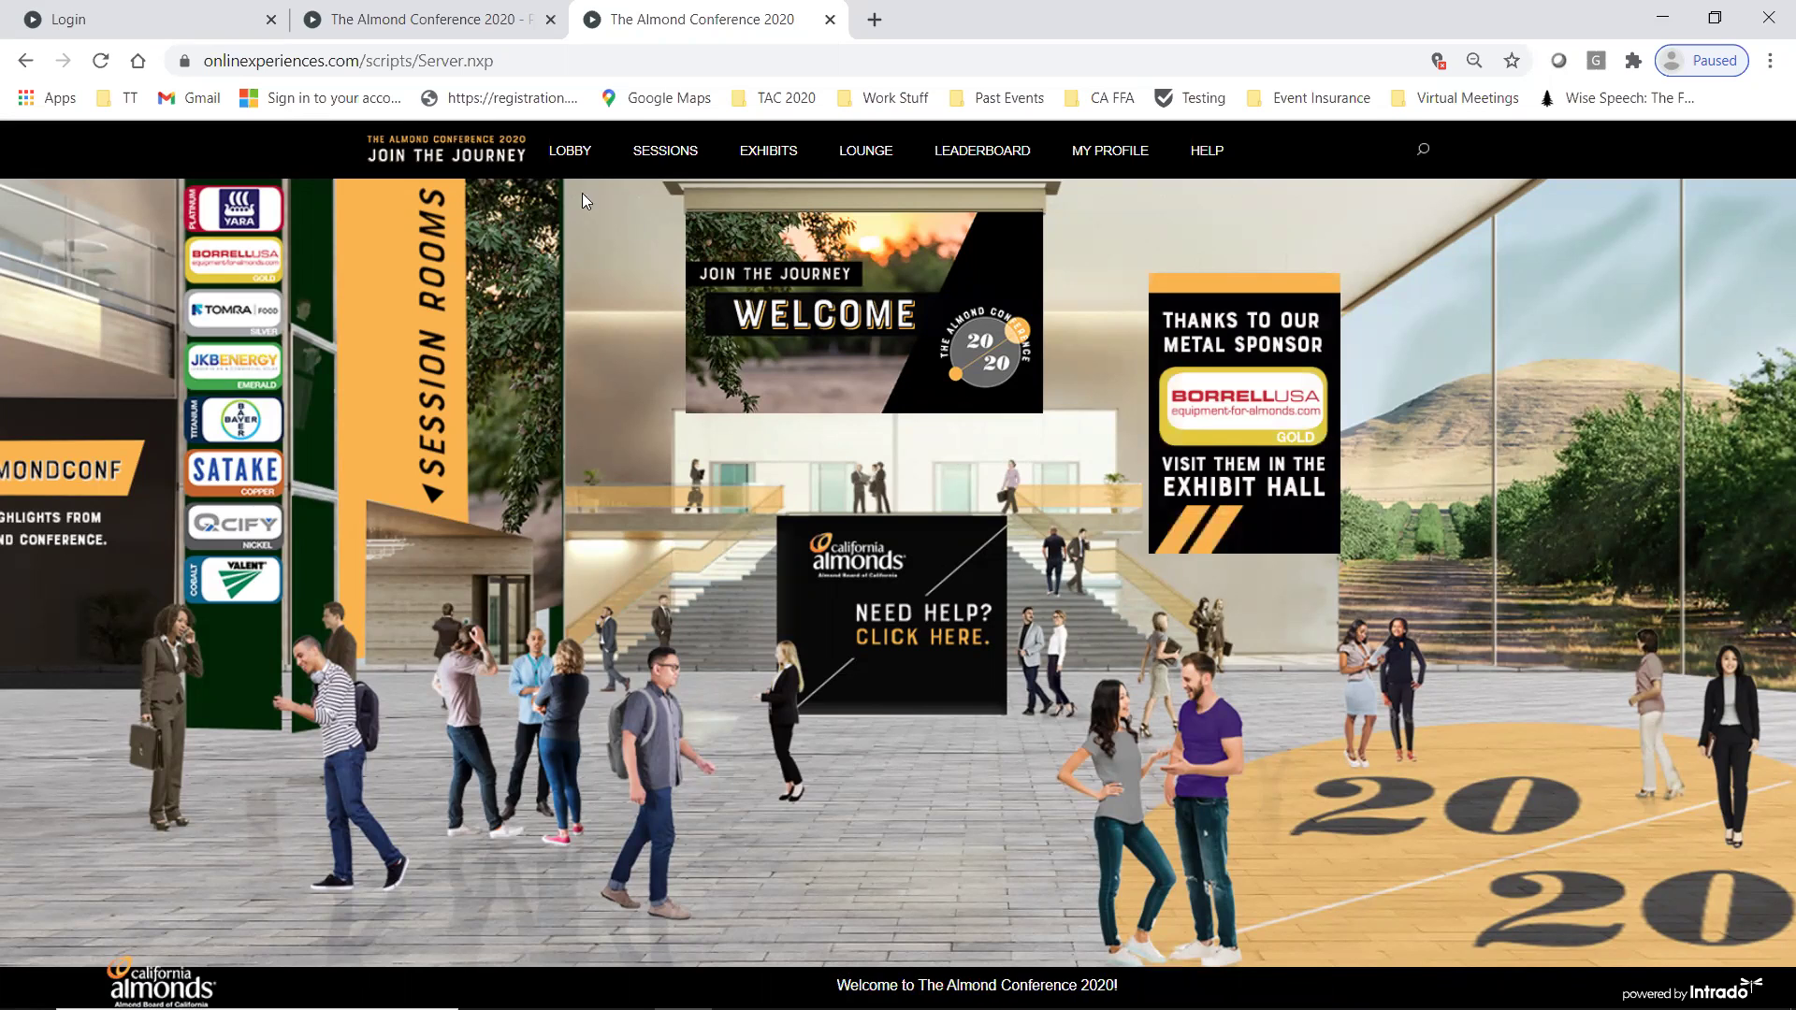
- Go to the MY PROFILE page from the top navigation bar
mouse_move(559, 175)
mouse_move(674, 161)
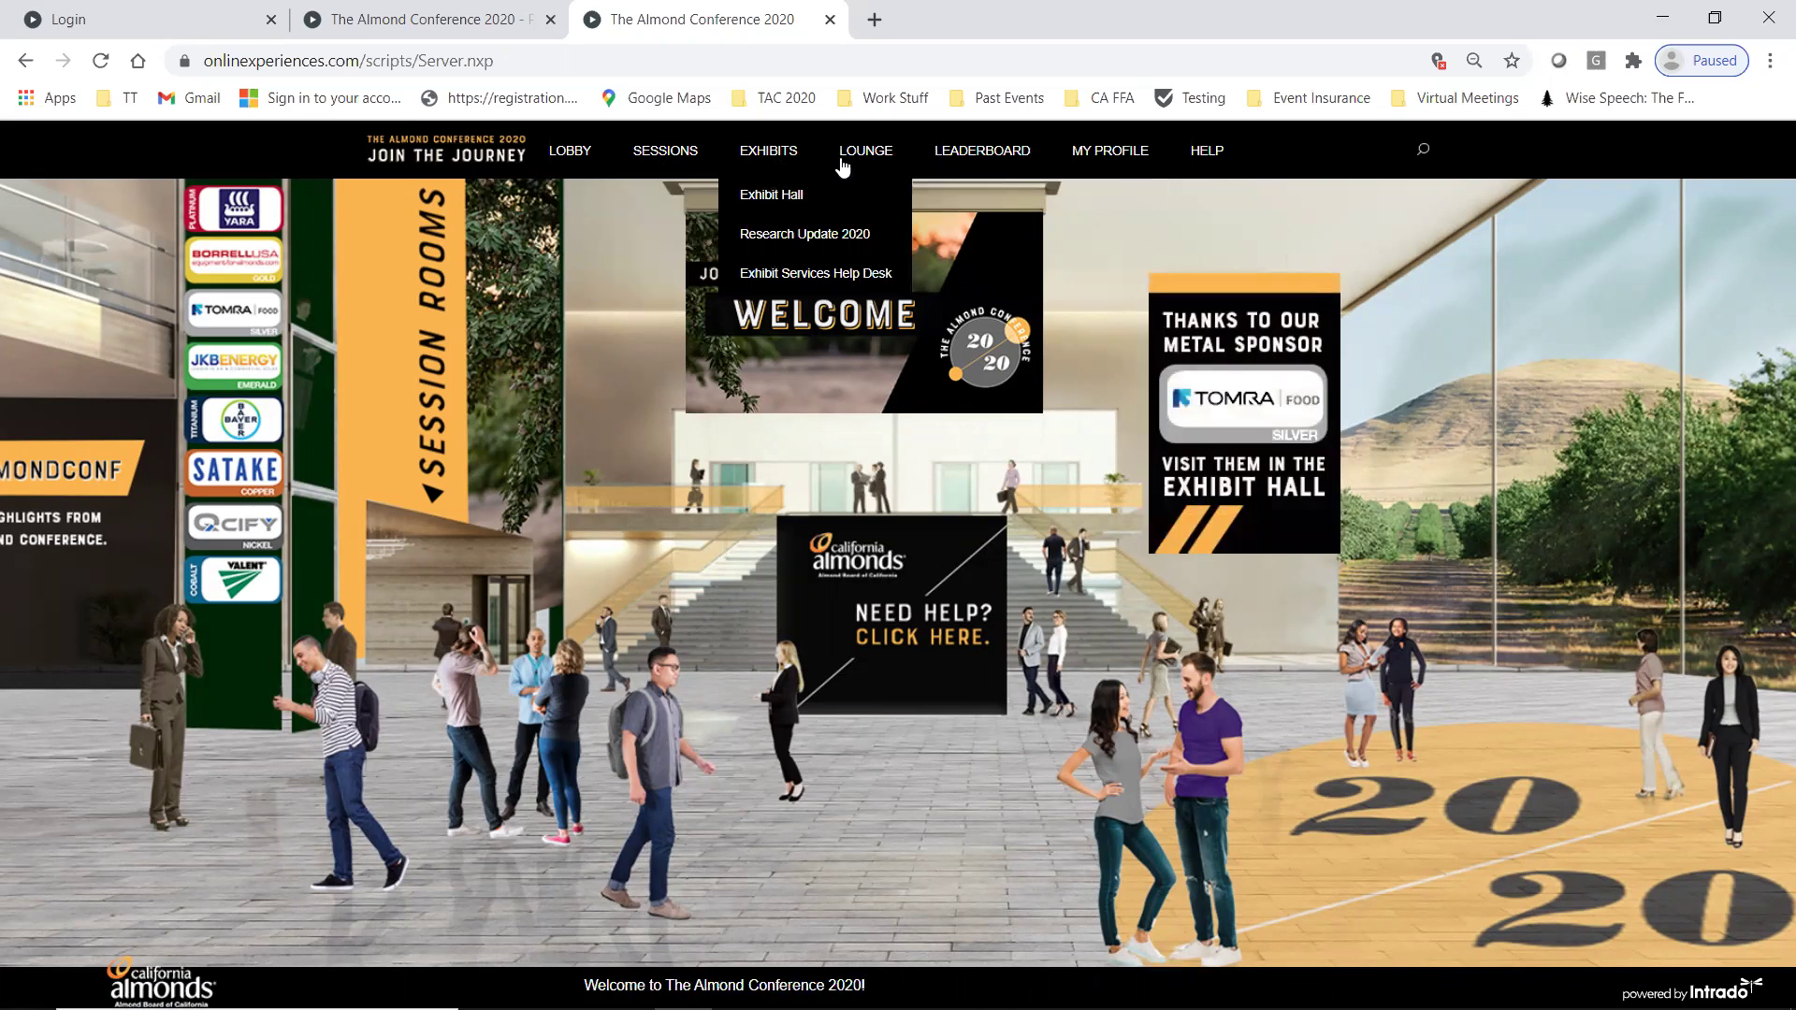
mouse_move(880, 166)
mouse_move(987, 166)
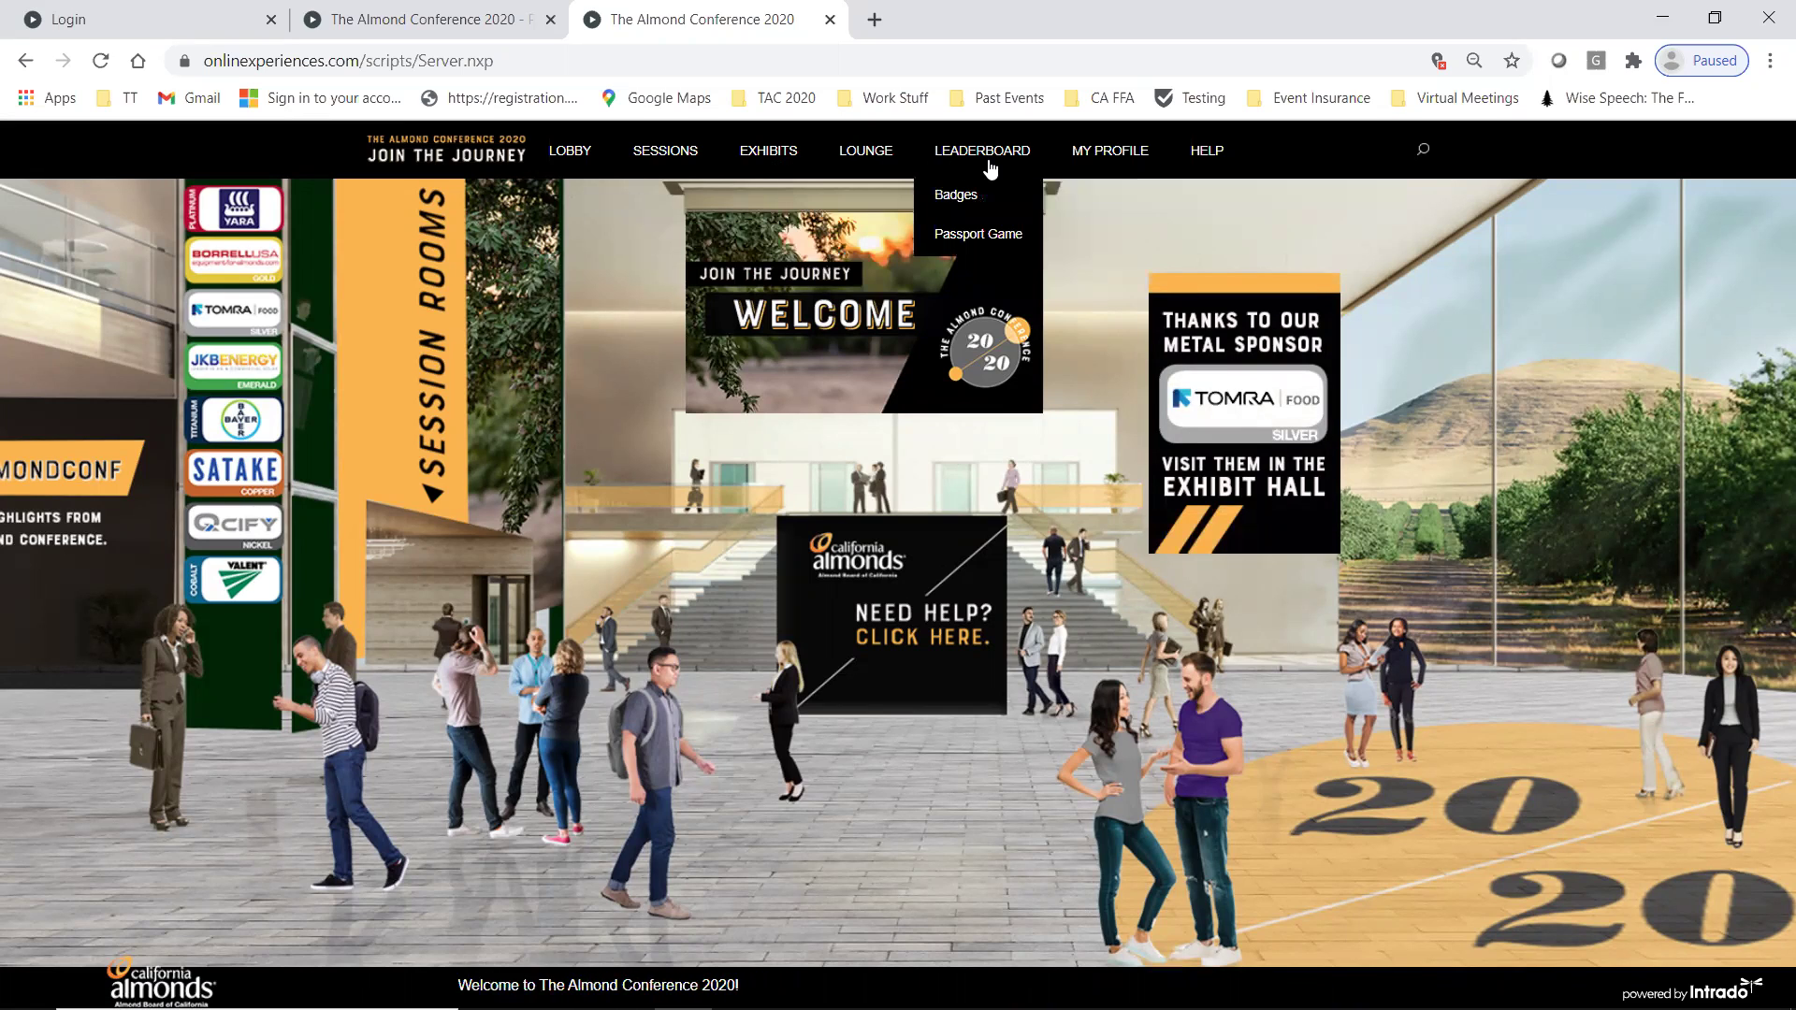
click(1128, 166)
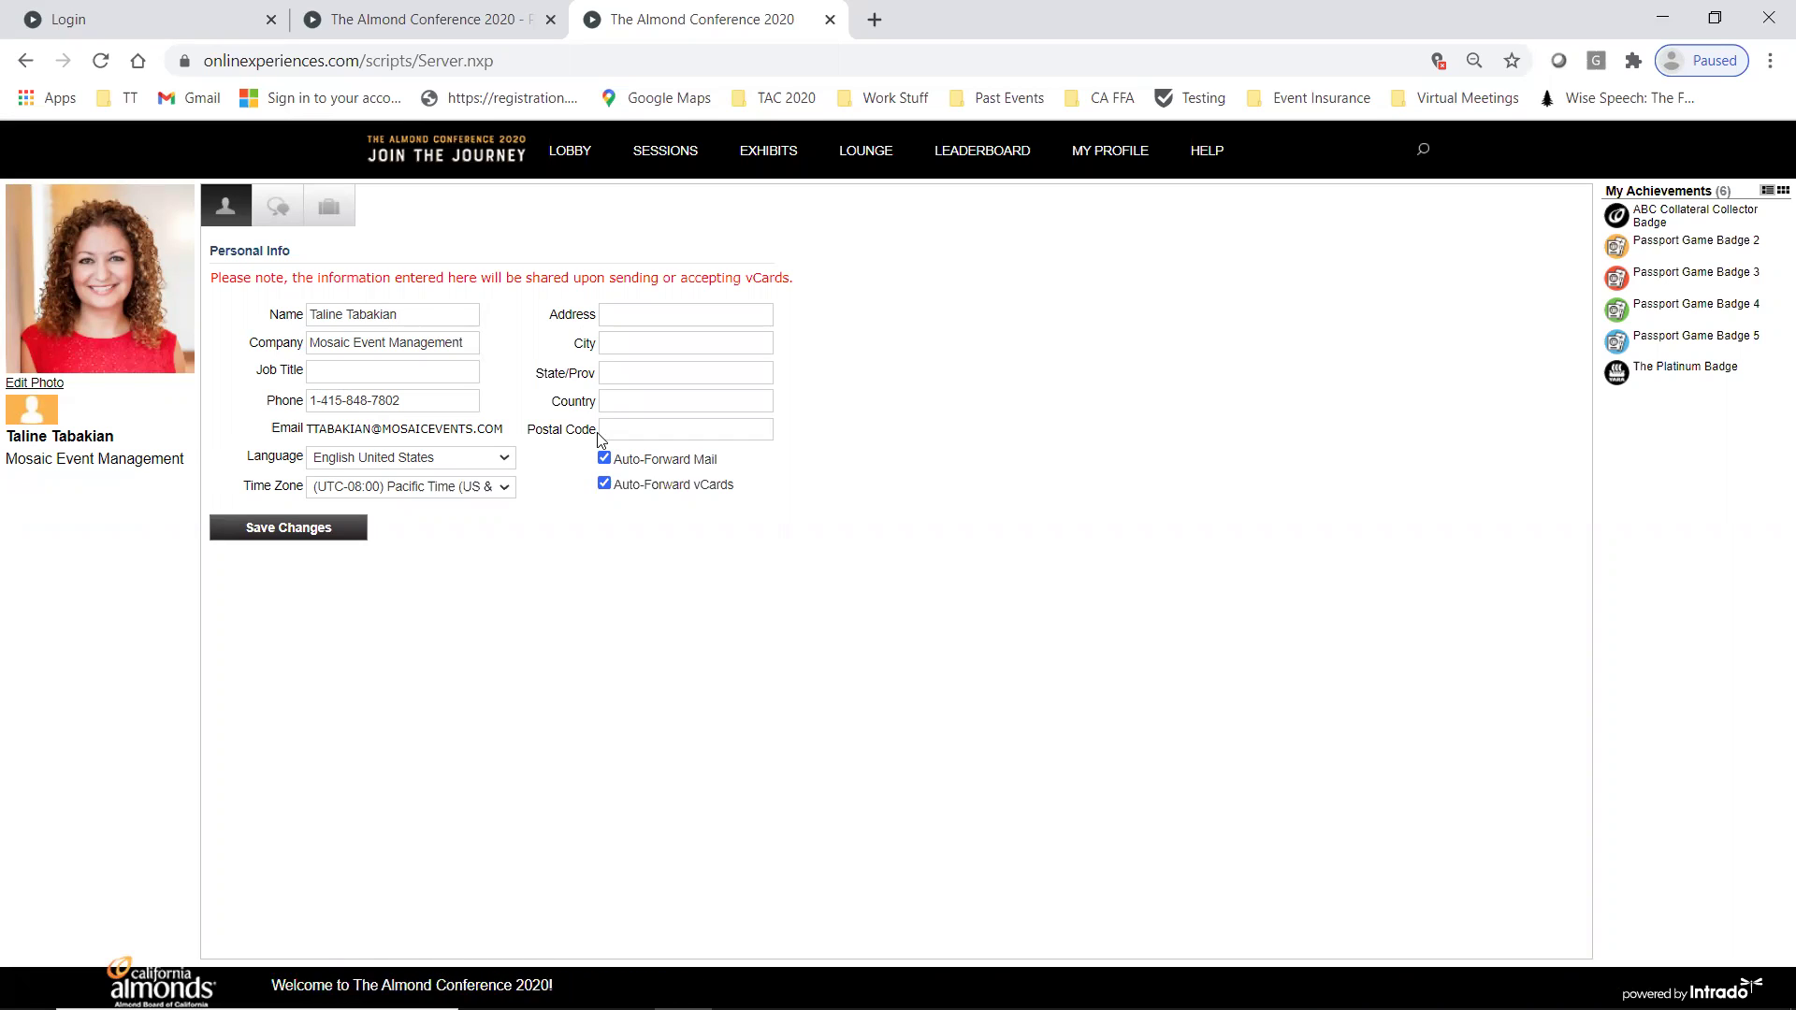
- Keep Pacific Time as the time zone and switch to the profile's Messages inbox
click(507, 487)
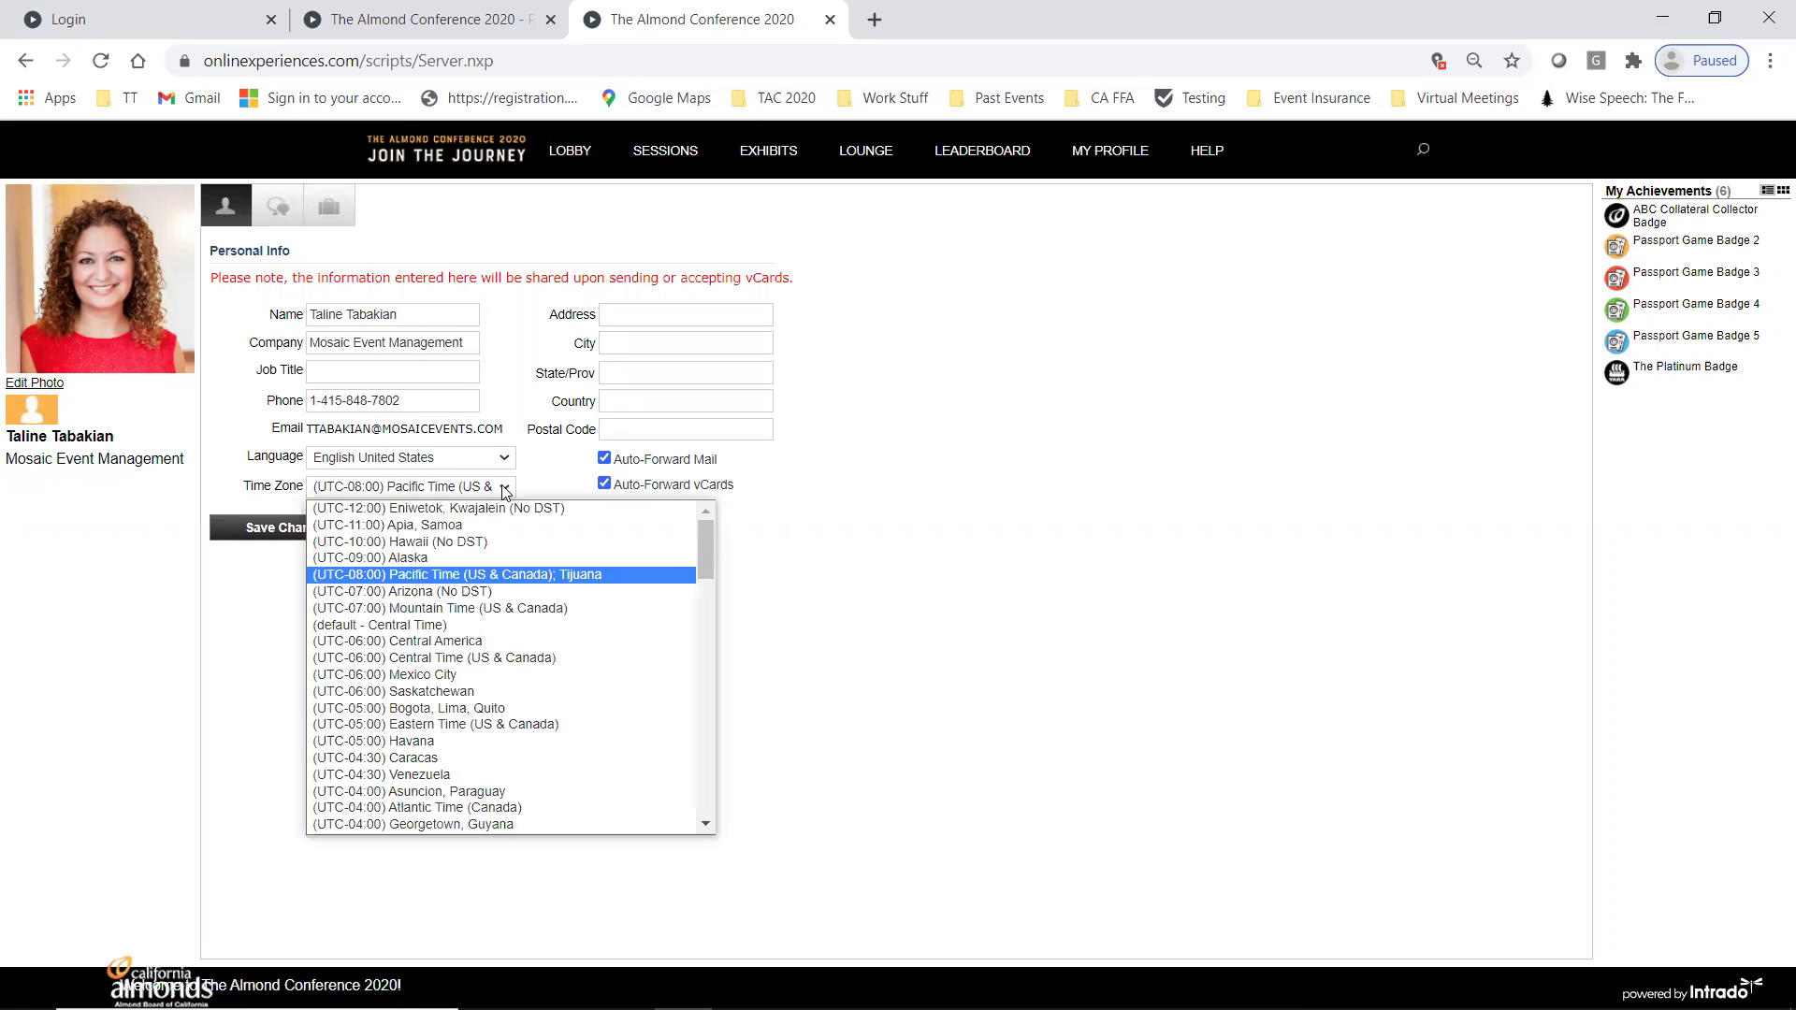
click(472, 576)
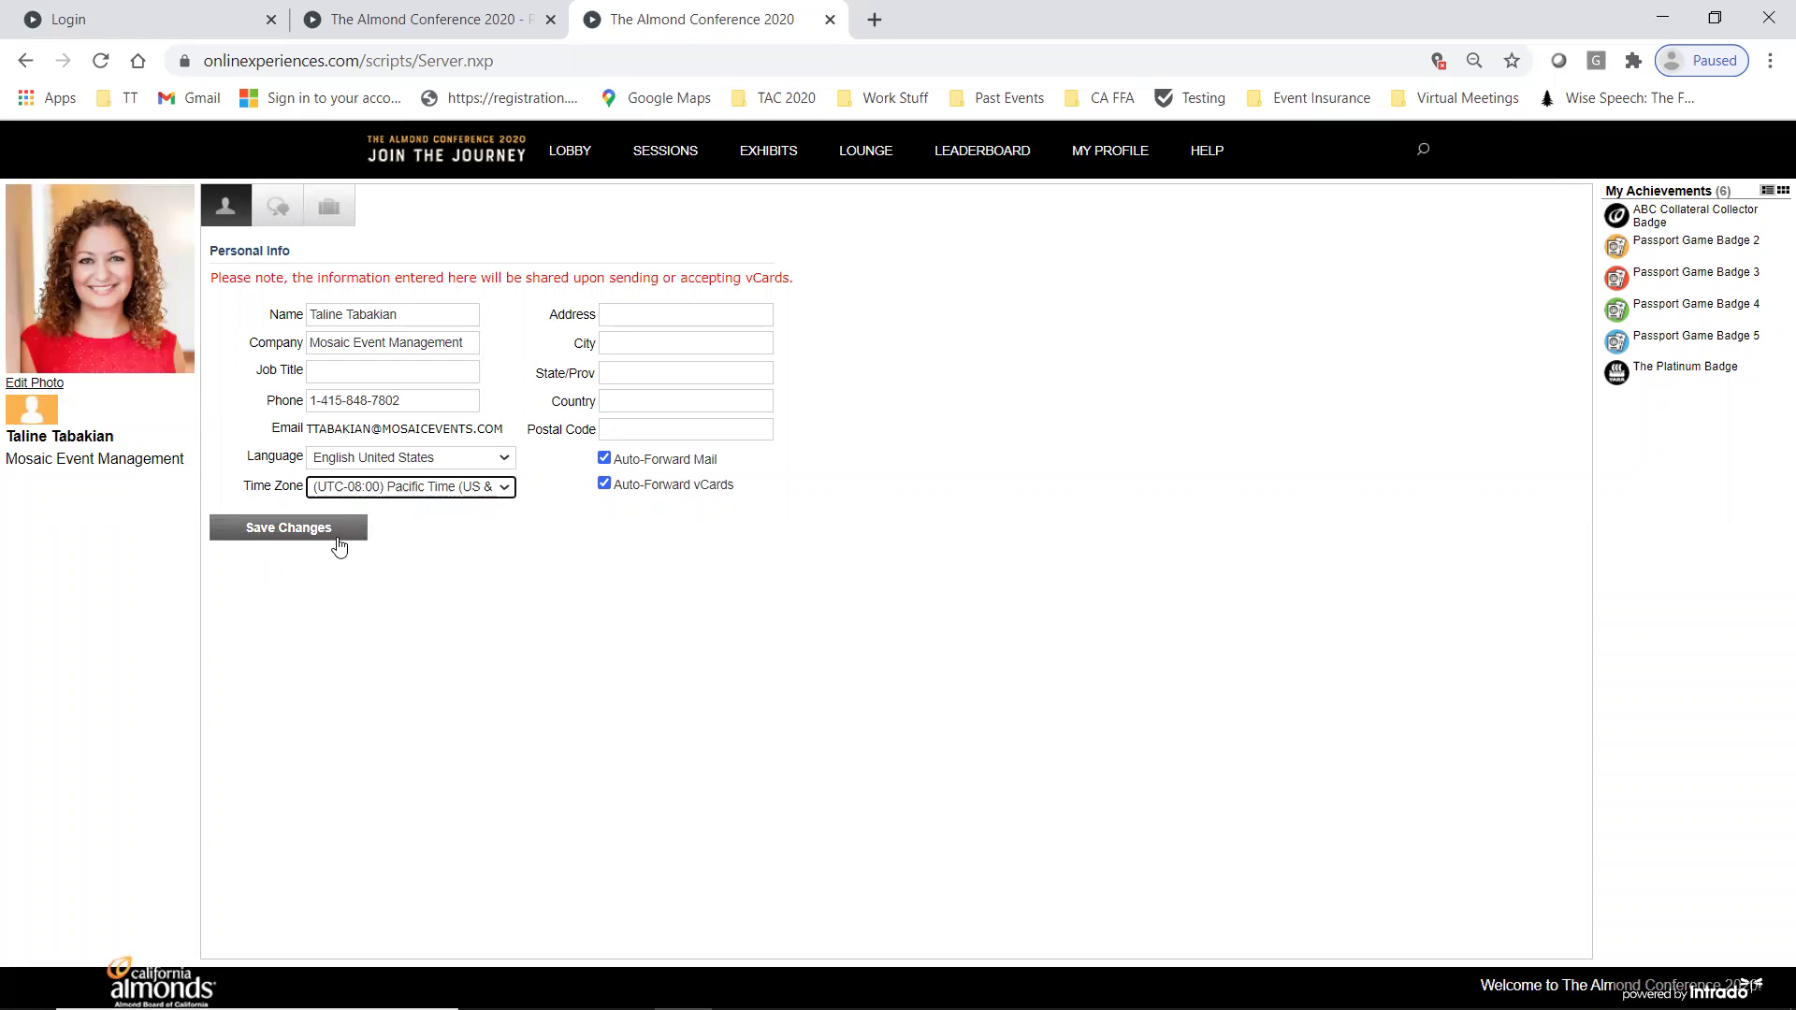
click(274, 213)
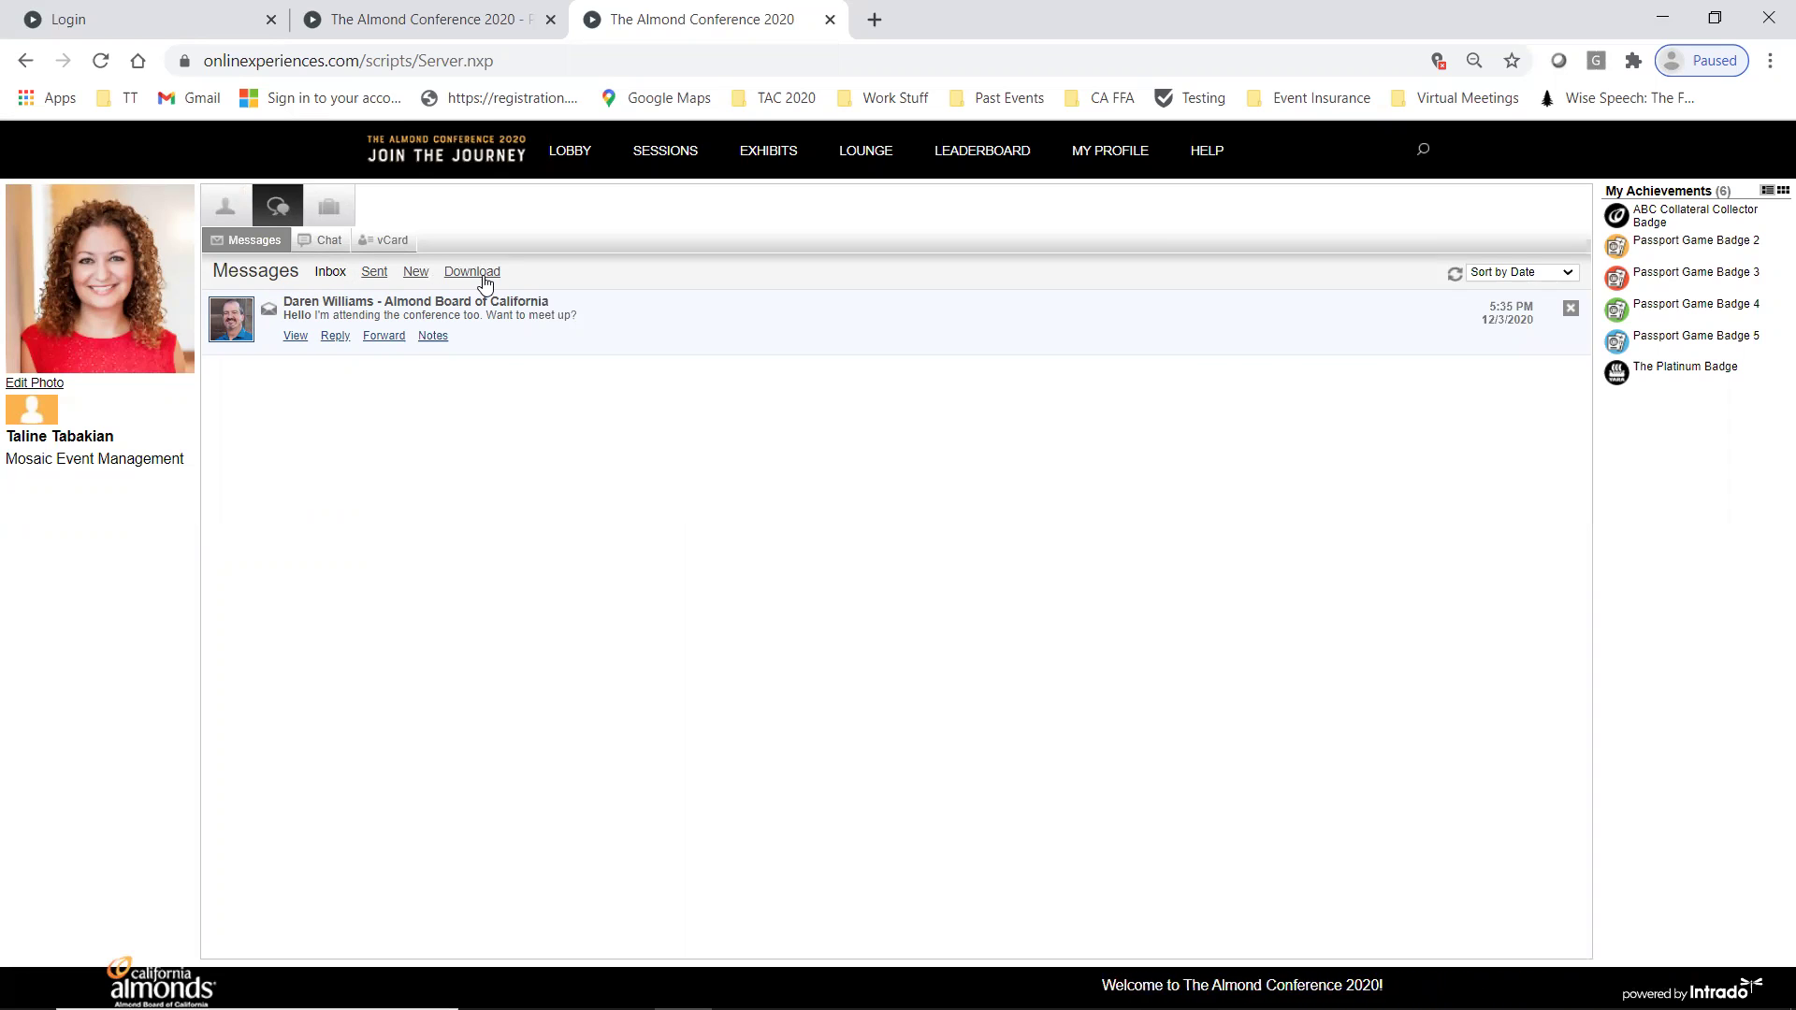
- Start a new message addressed to the meet-up sender, found by attendee name search
click(381, 278)
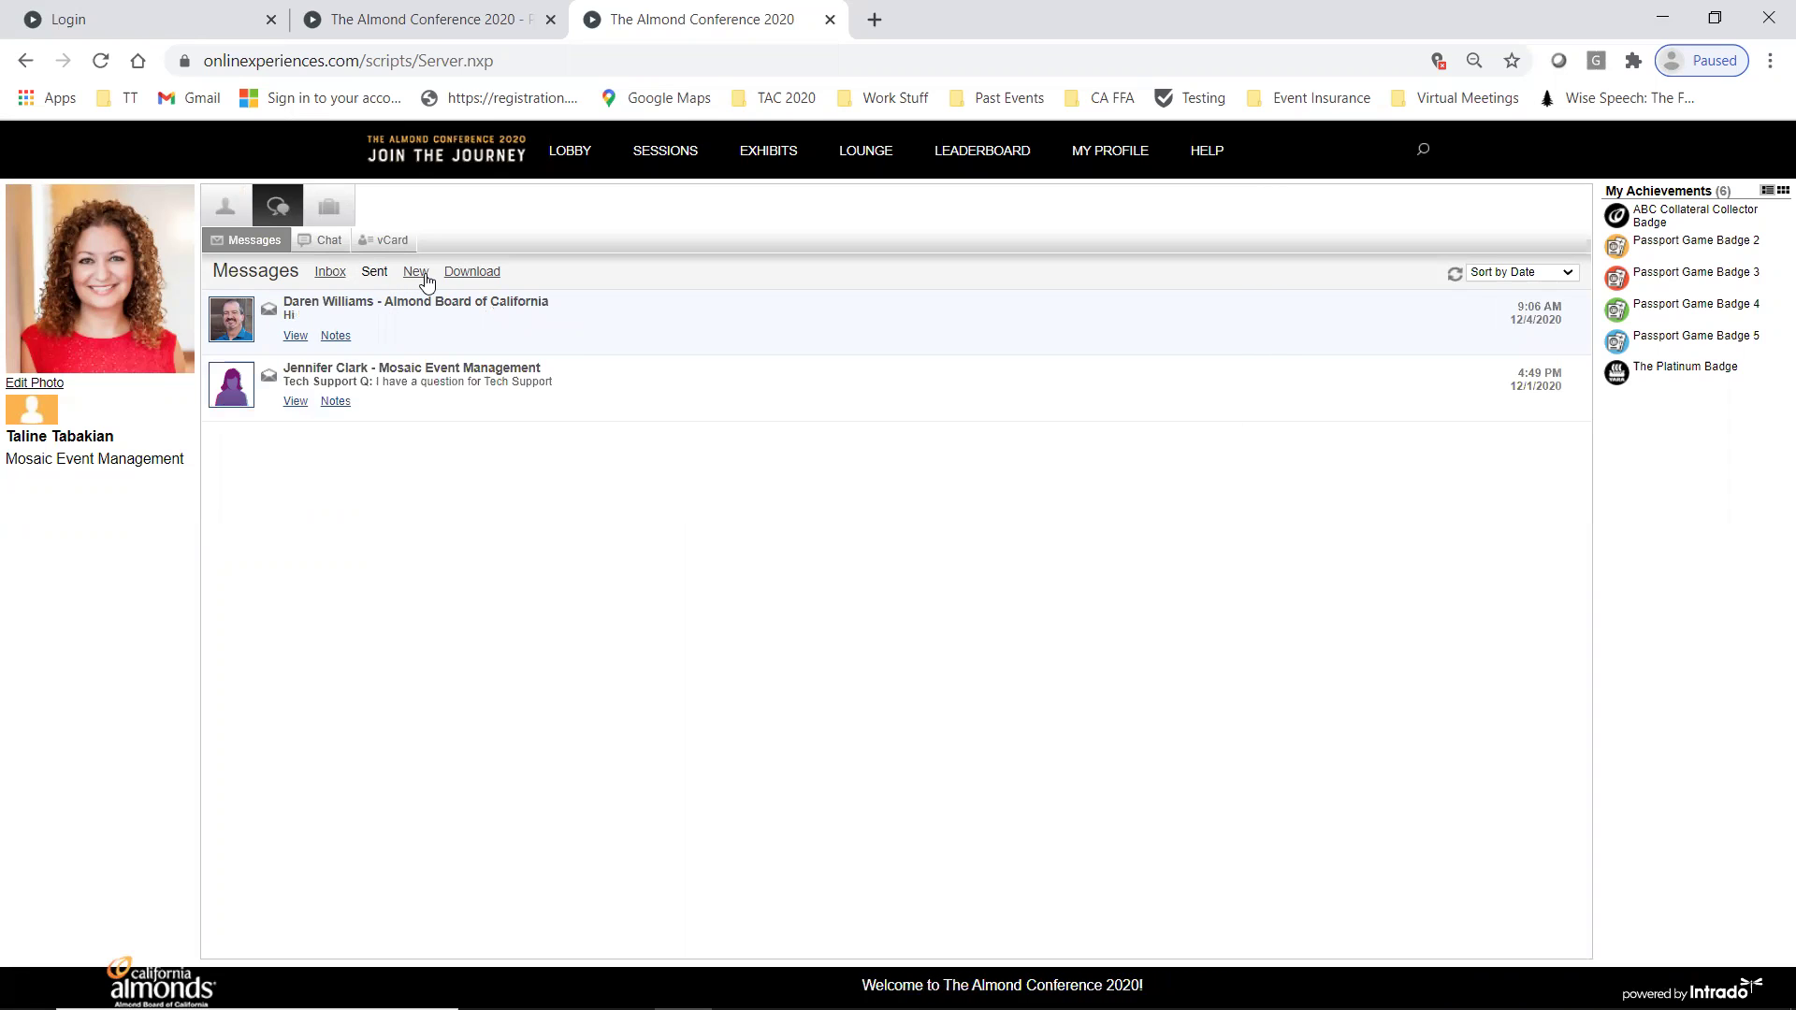
click(425, 280)
click(575, 400)
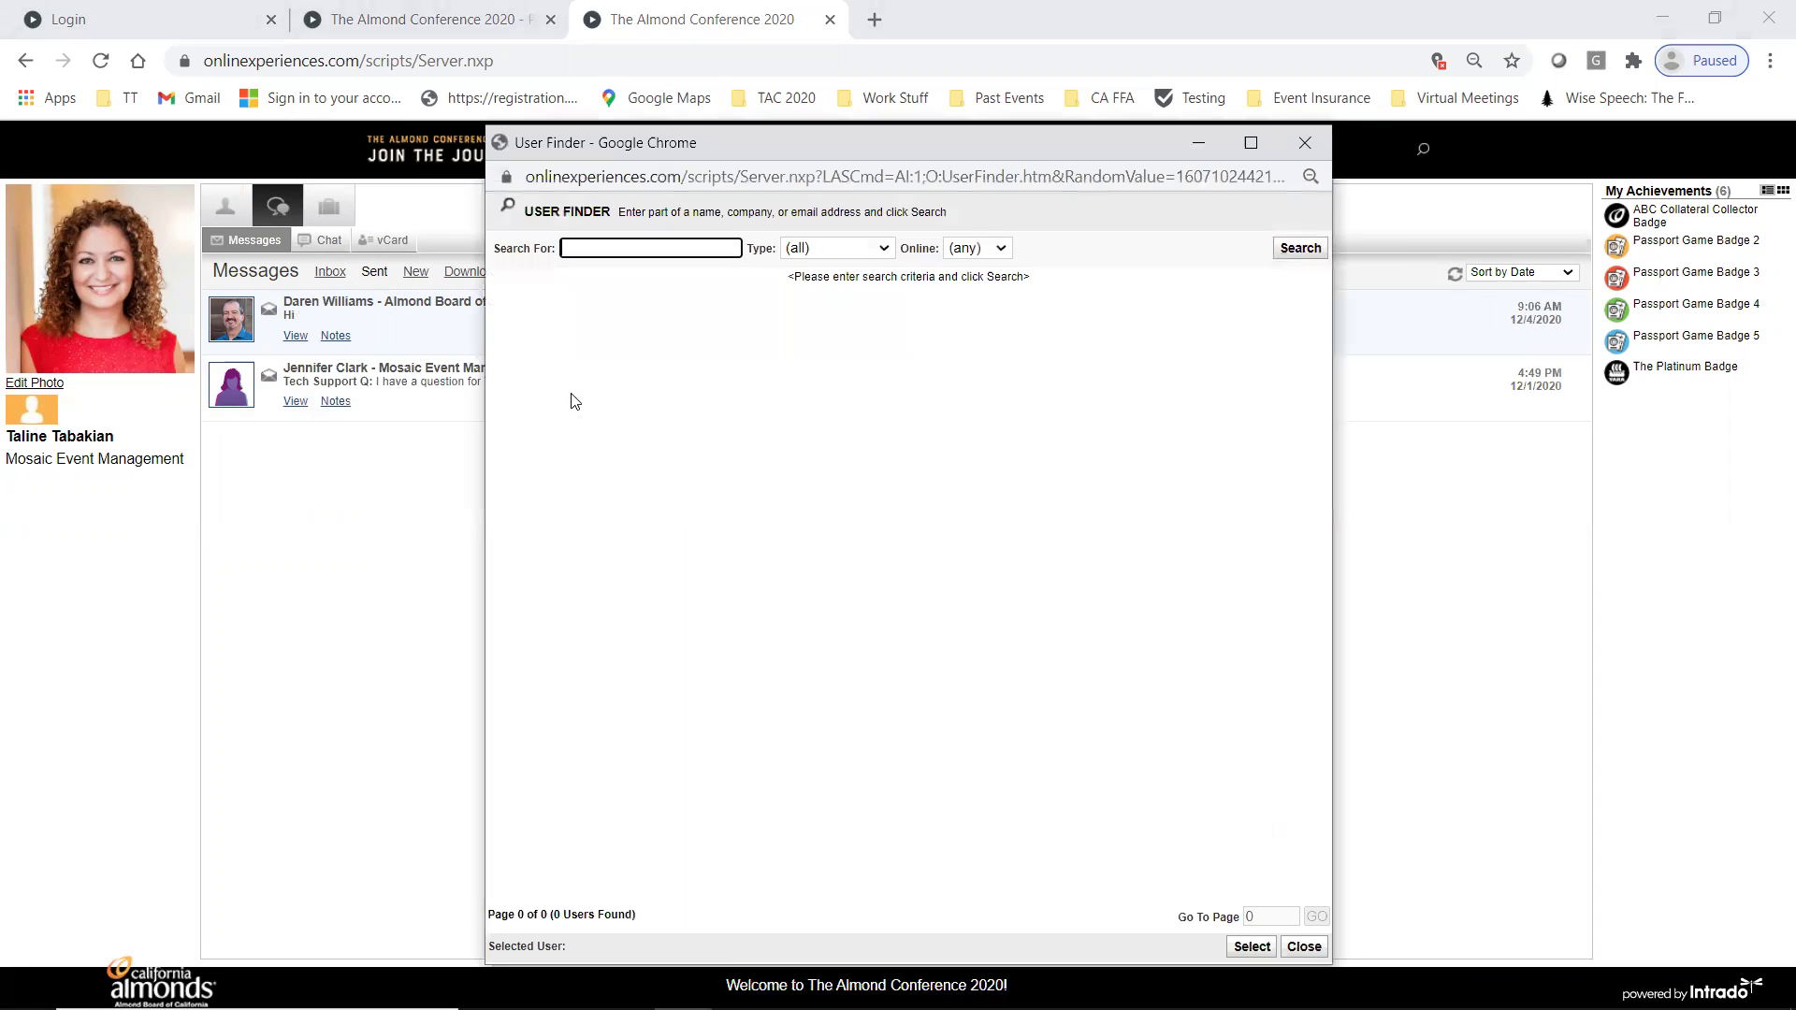
text(dare)
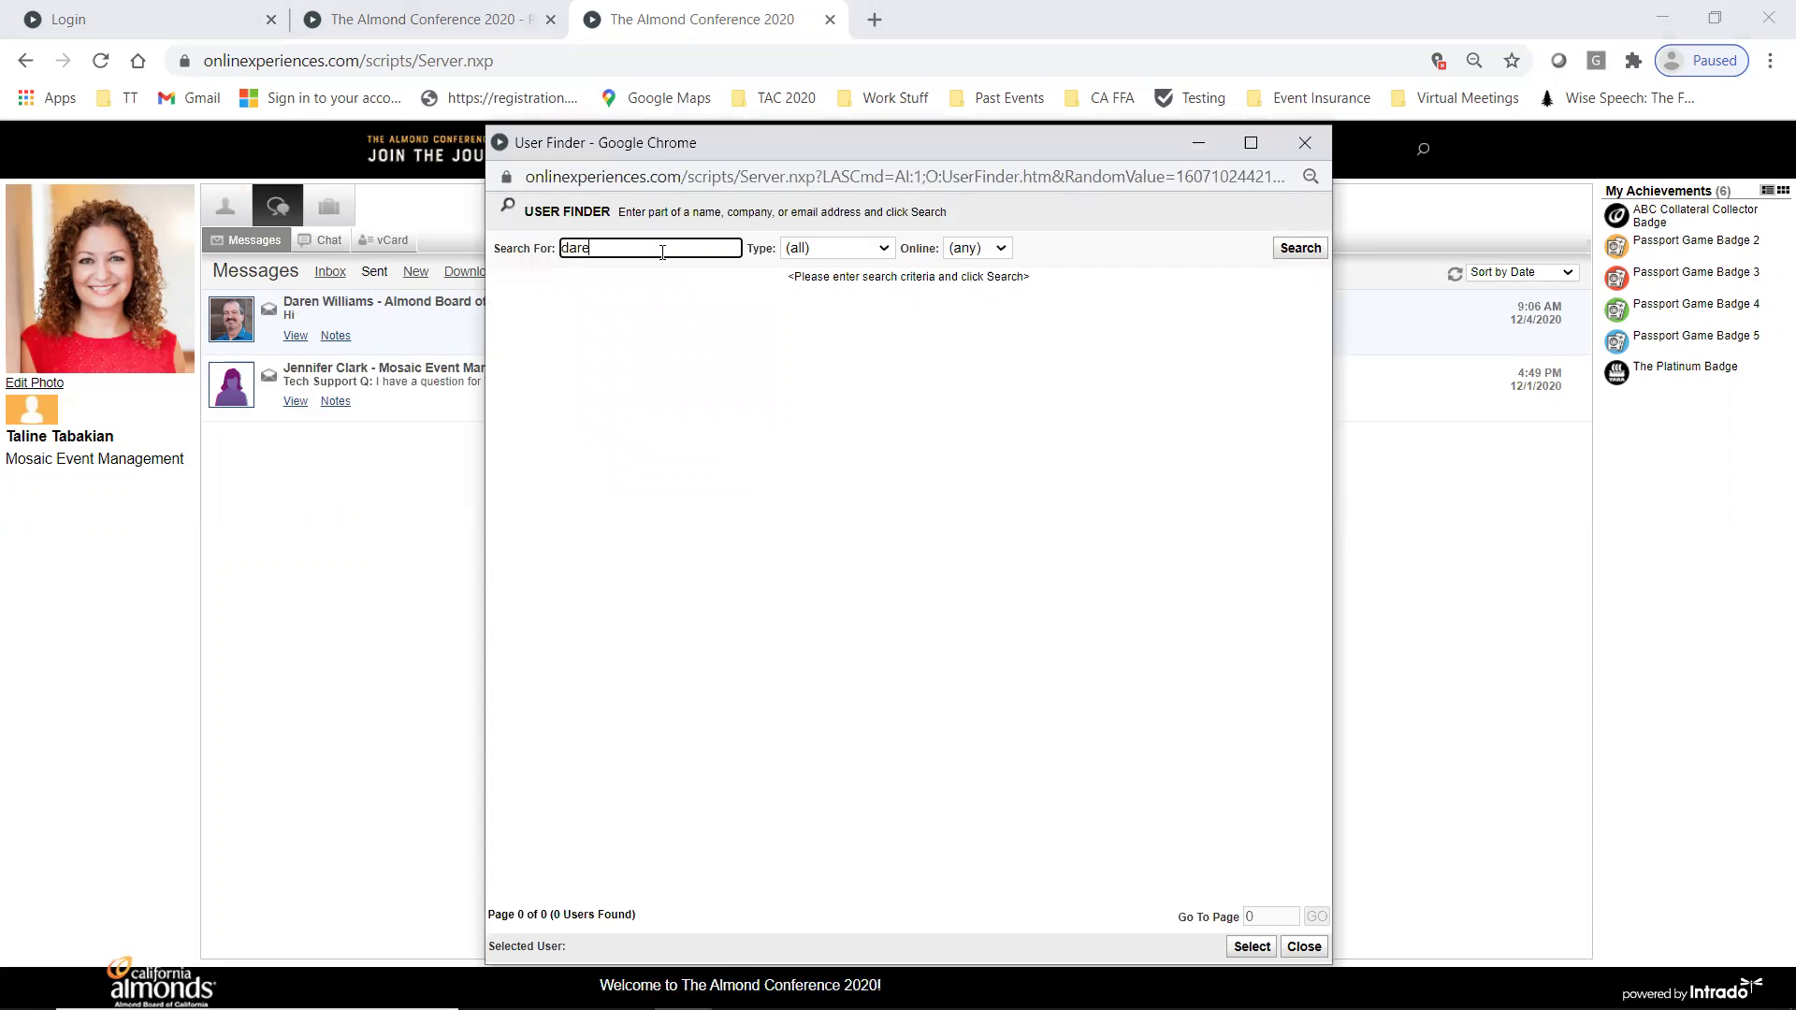
text(n)
click(1299, 248)
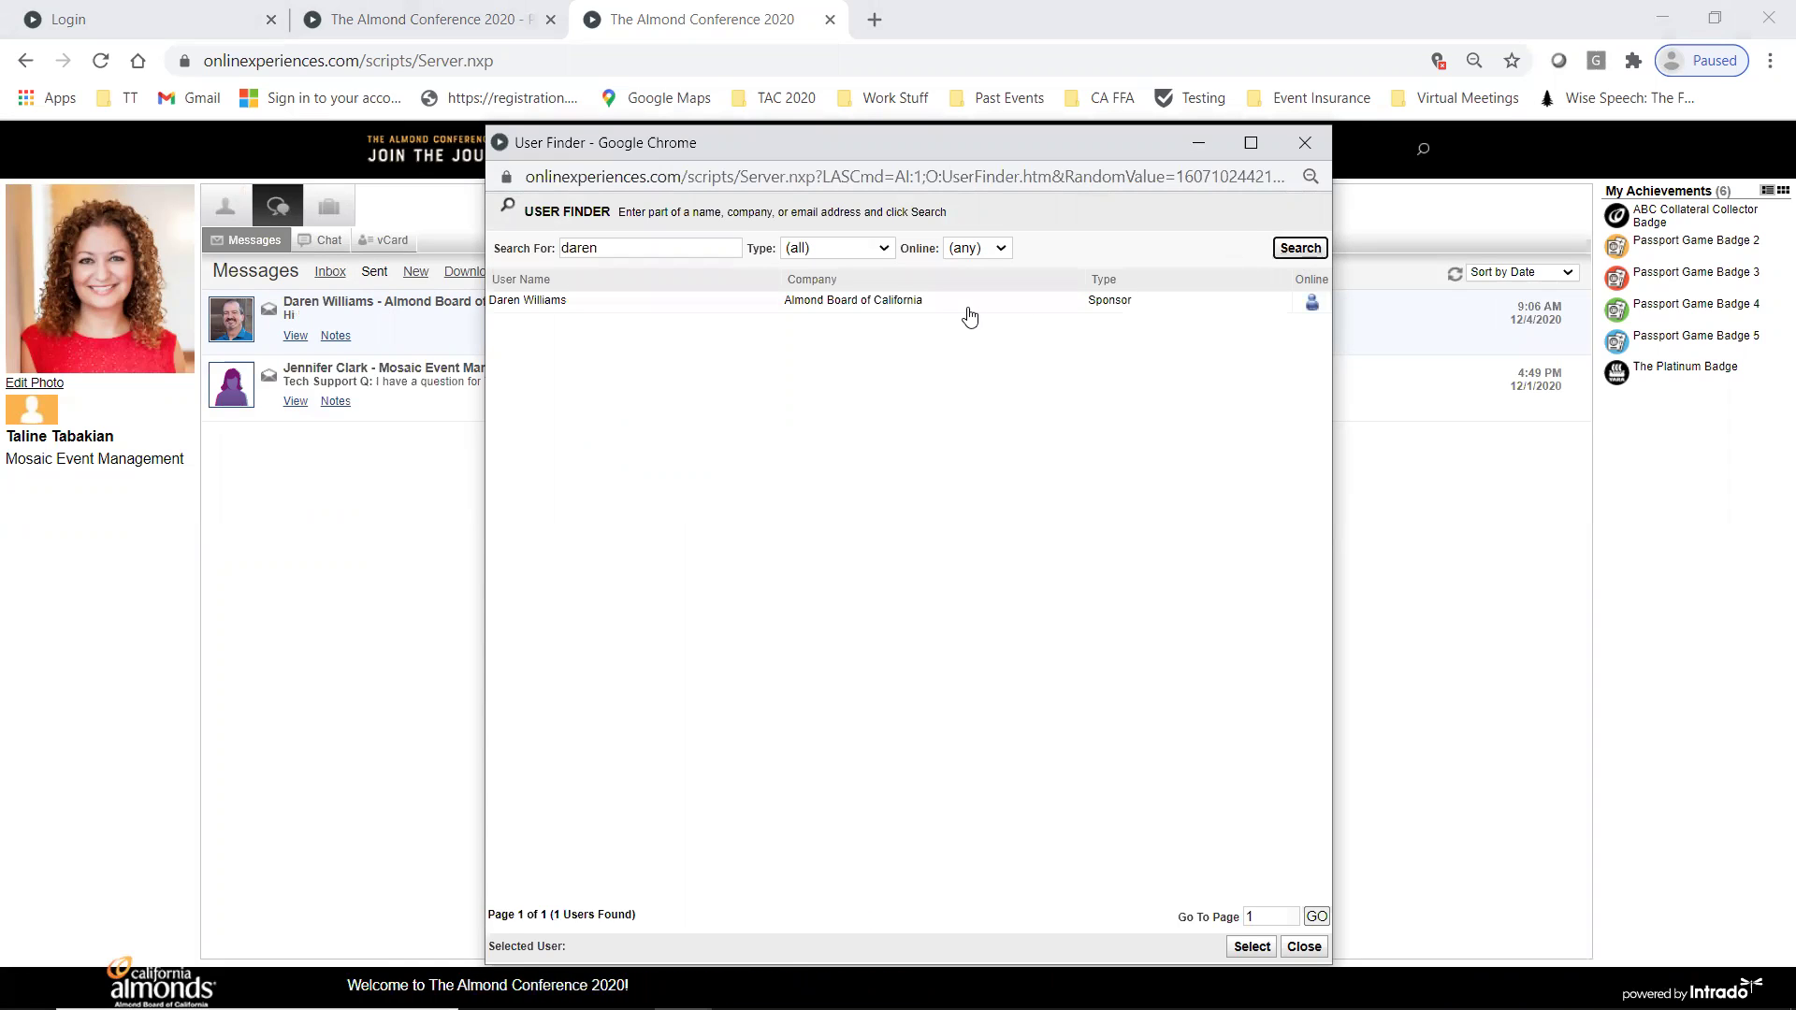
double_click(969, 312)
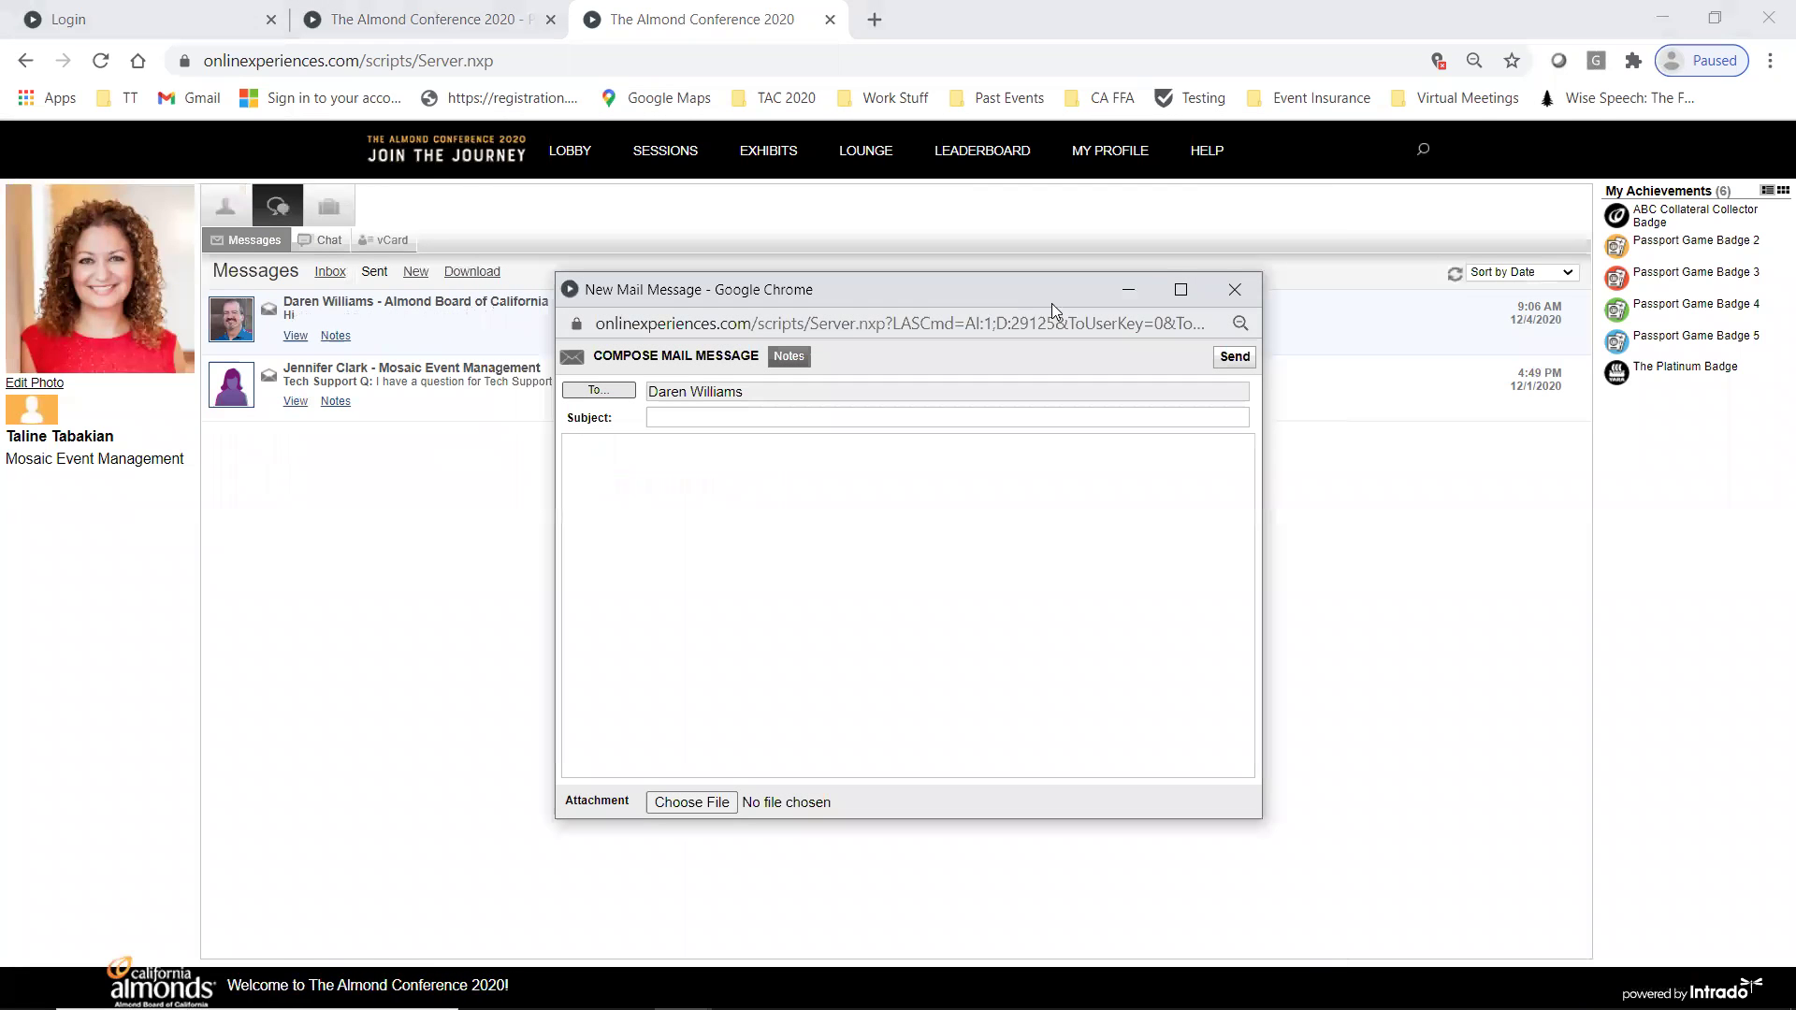
- Send the message with subject 'Hi!' and body 'Hello', then return to the Inbox
click(682, 419)
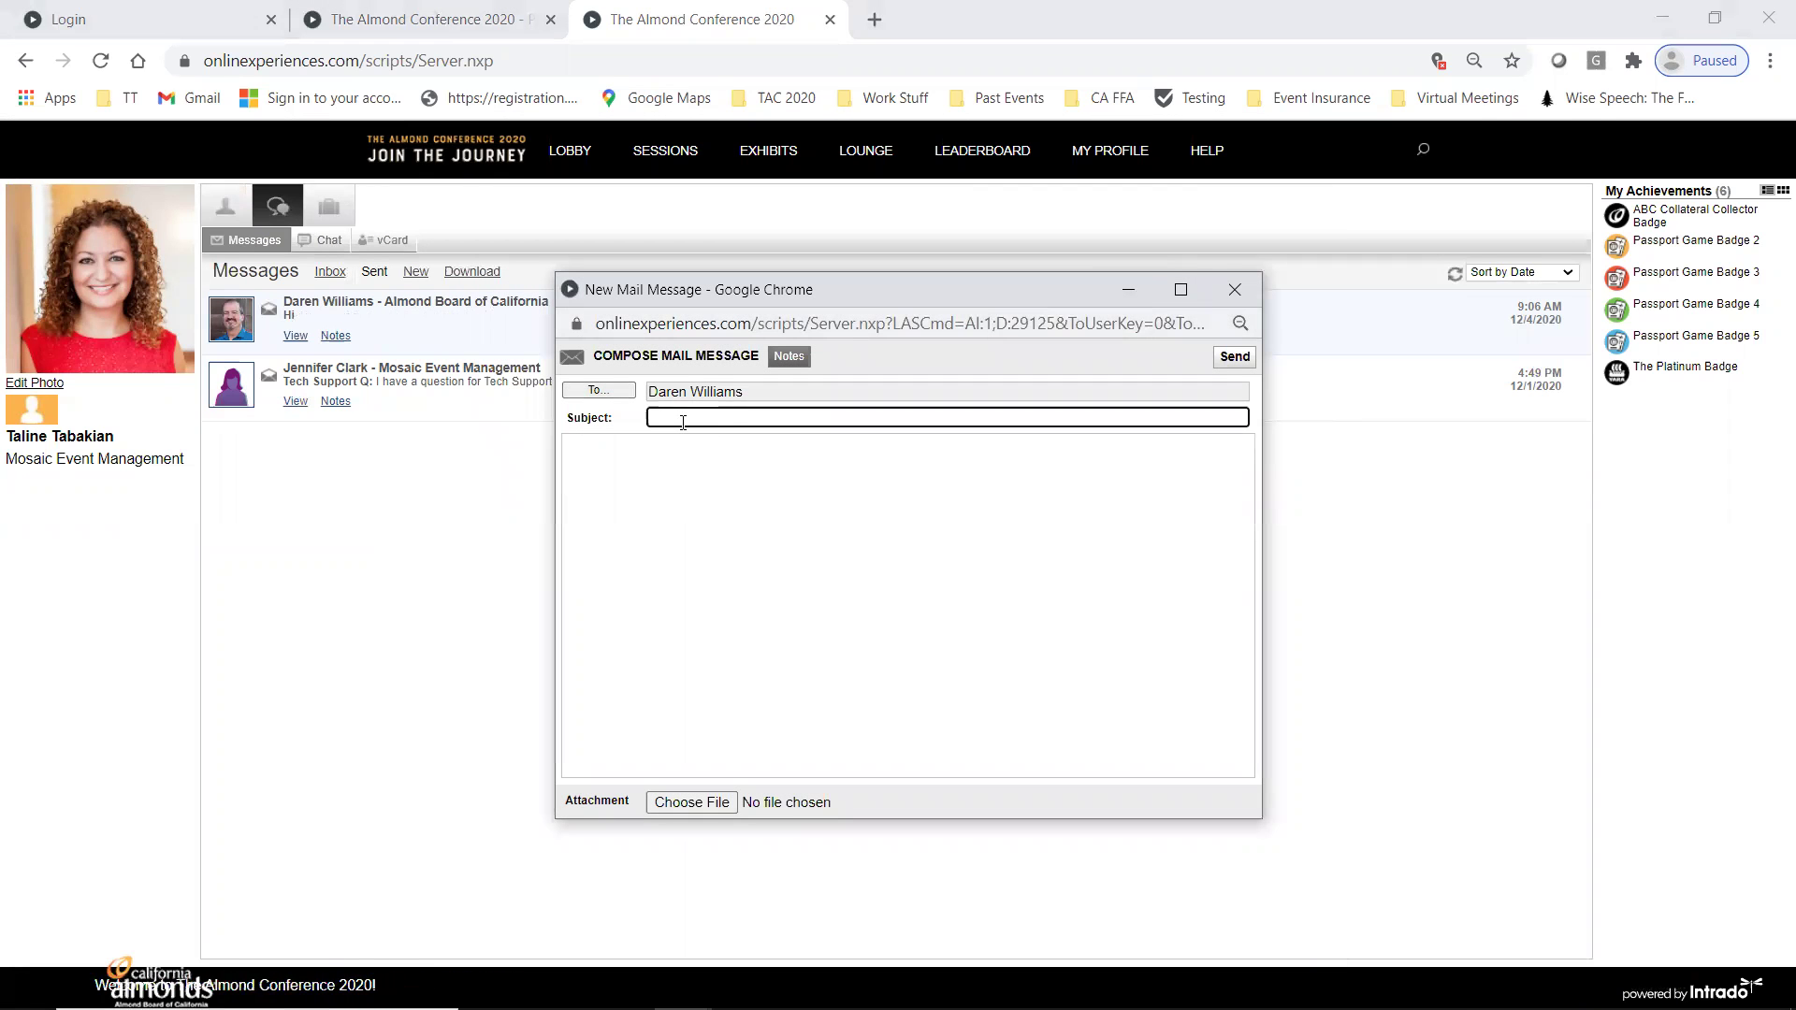
text(Hi!)
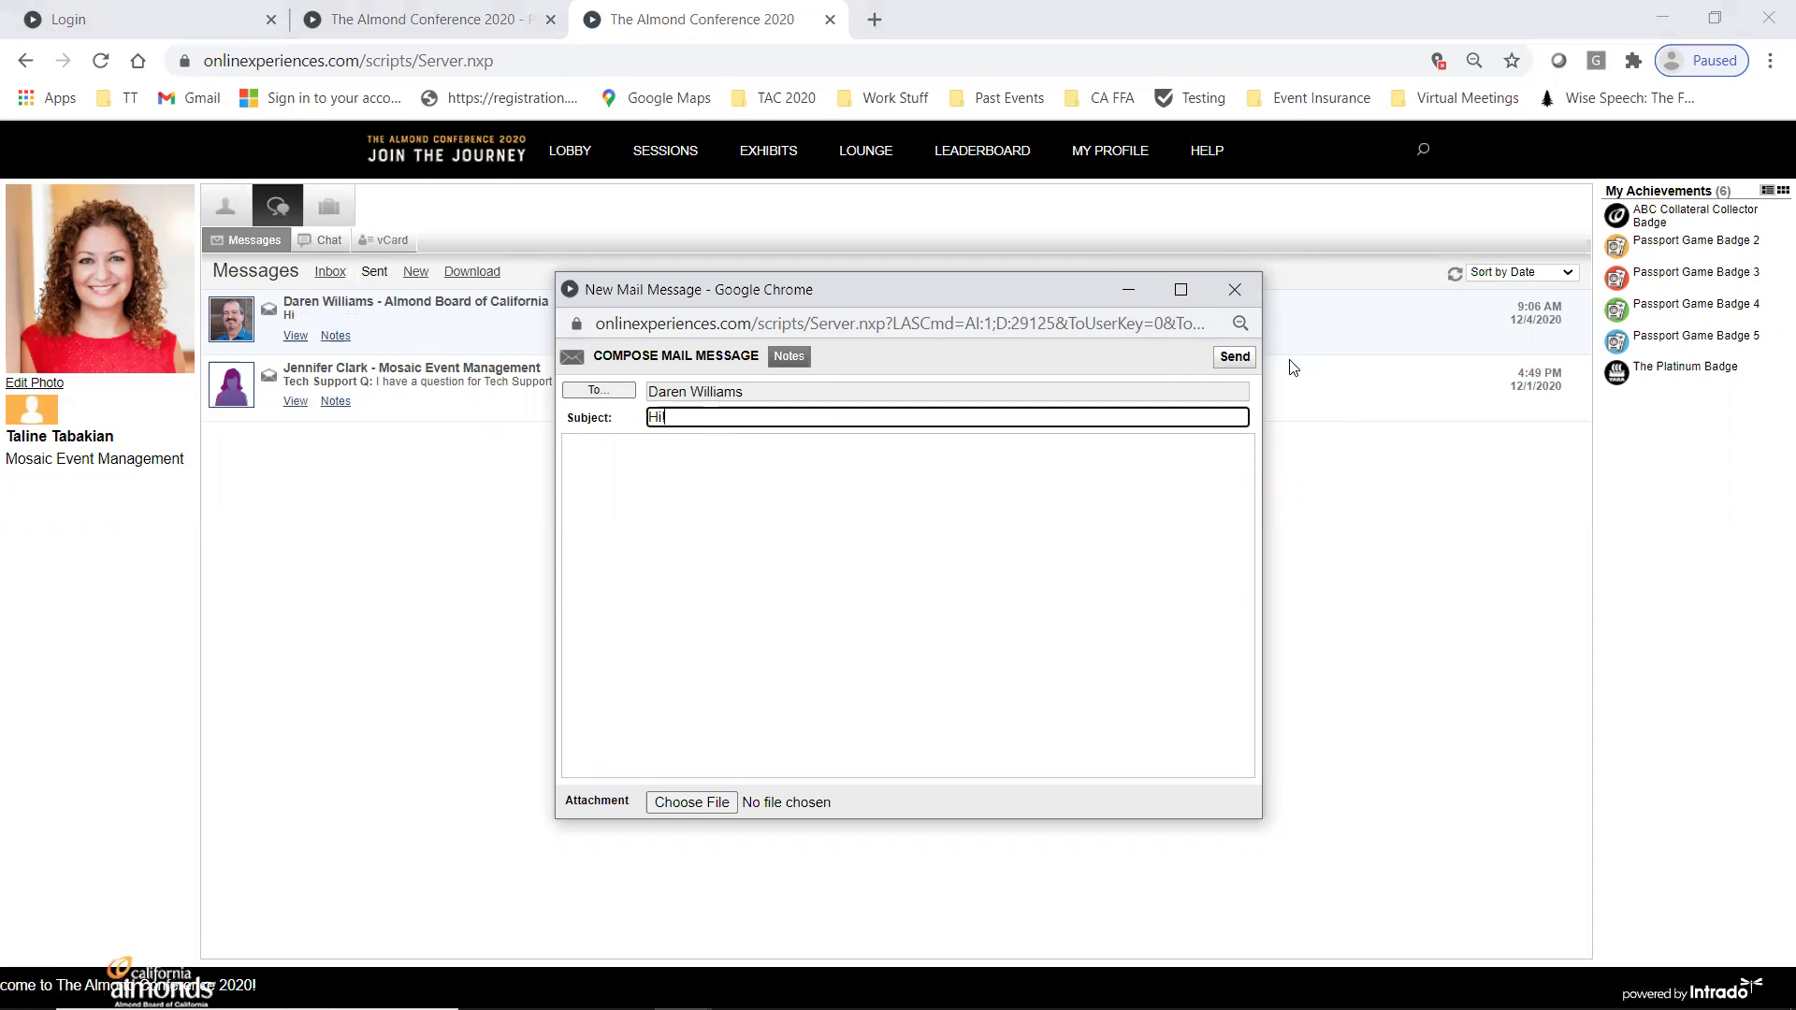
click(750, 544)
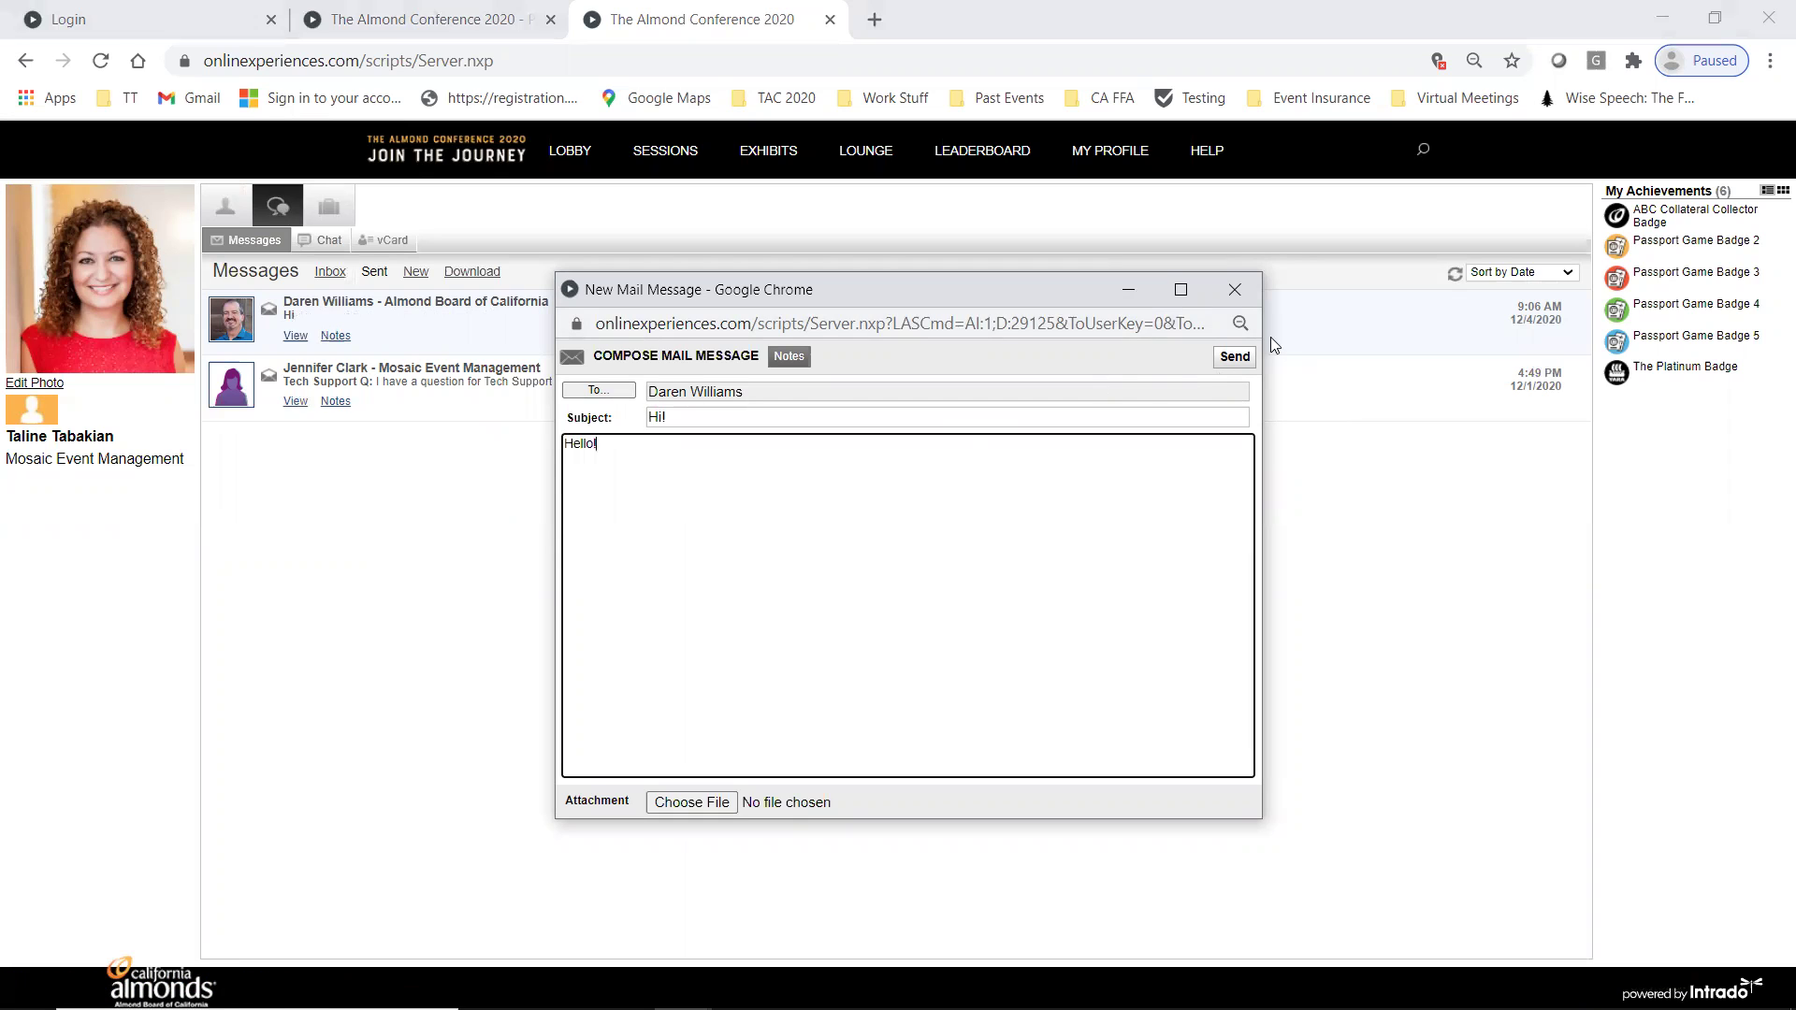
click(1235, 358)
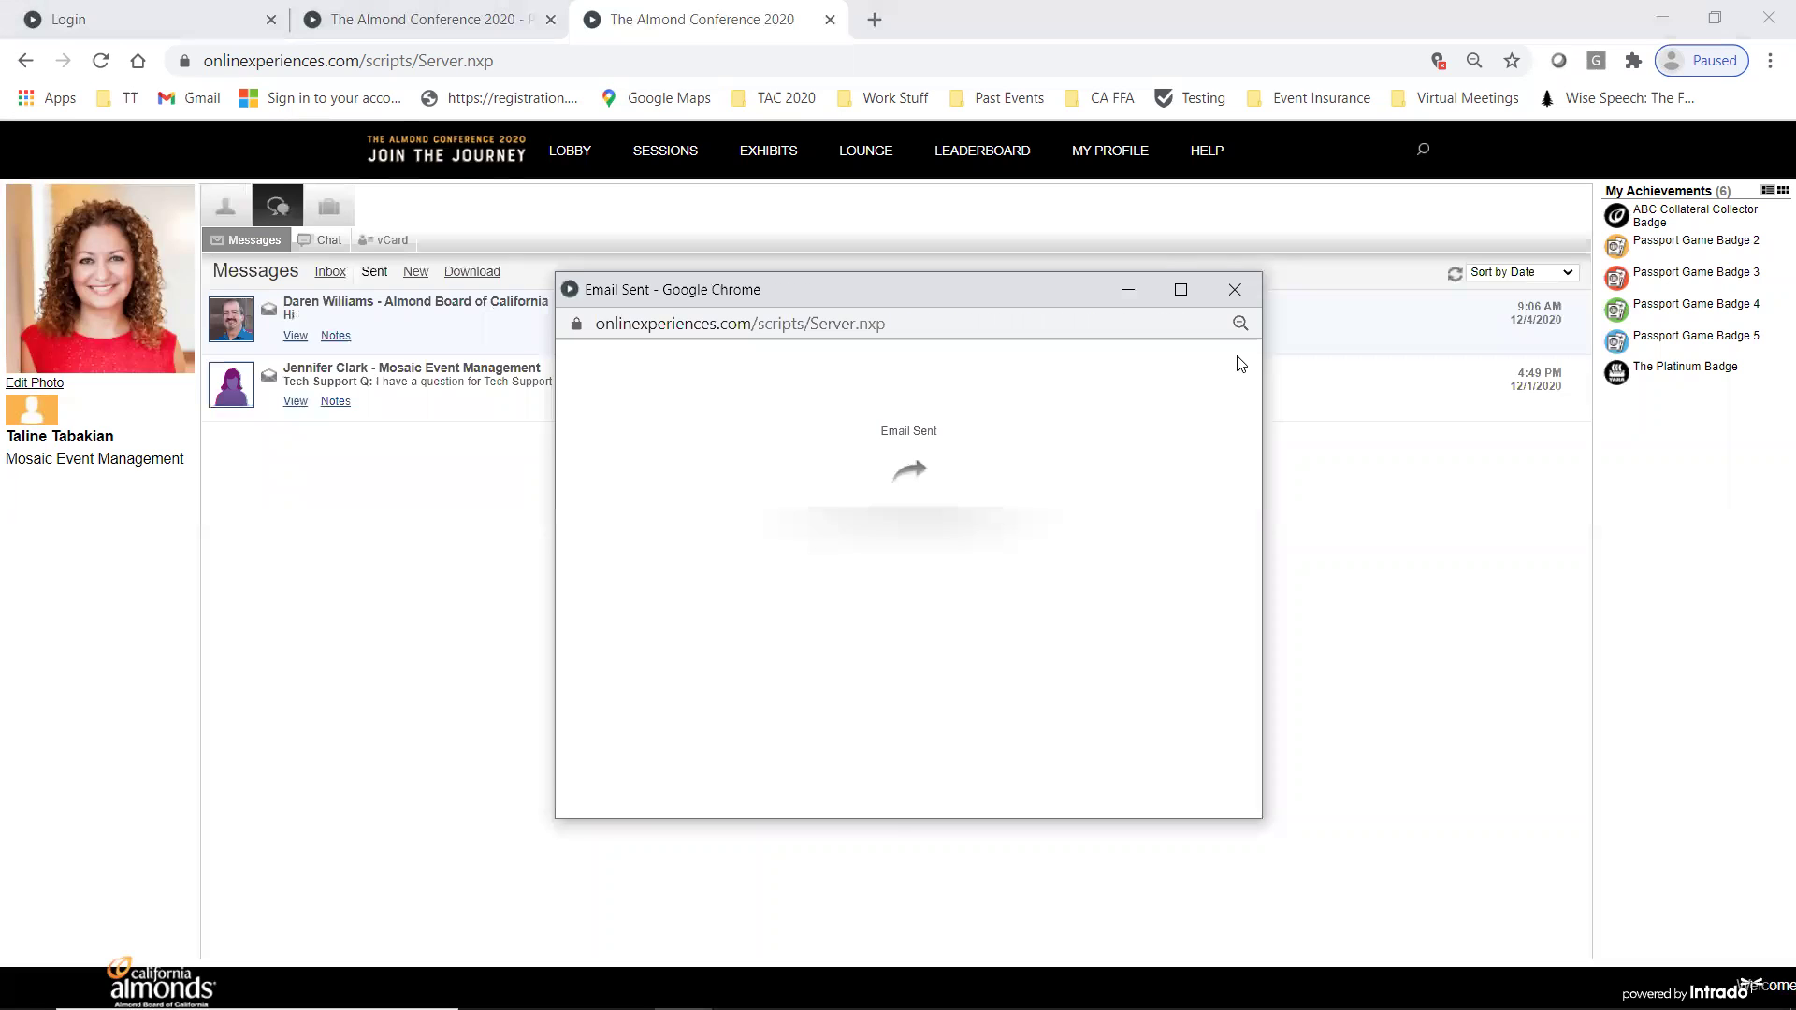
click(1235, 290)
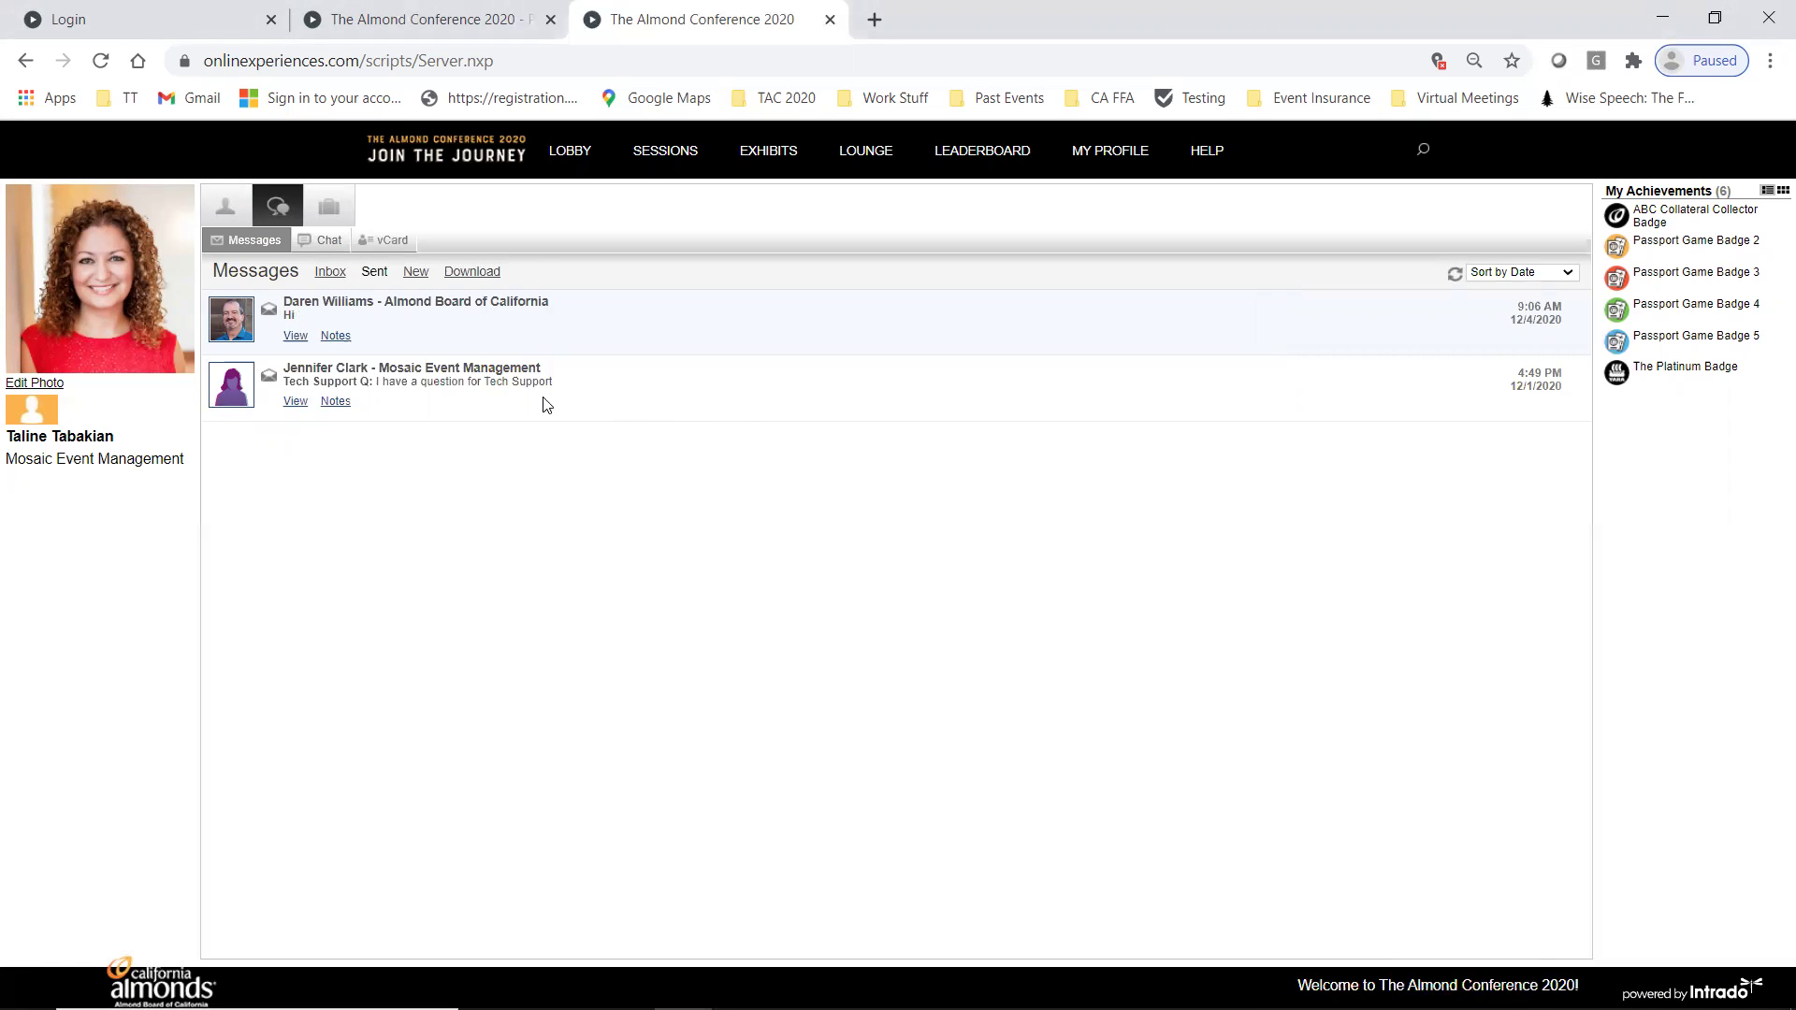
click(337, 275)
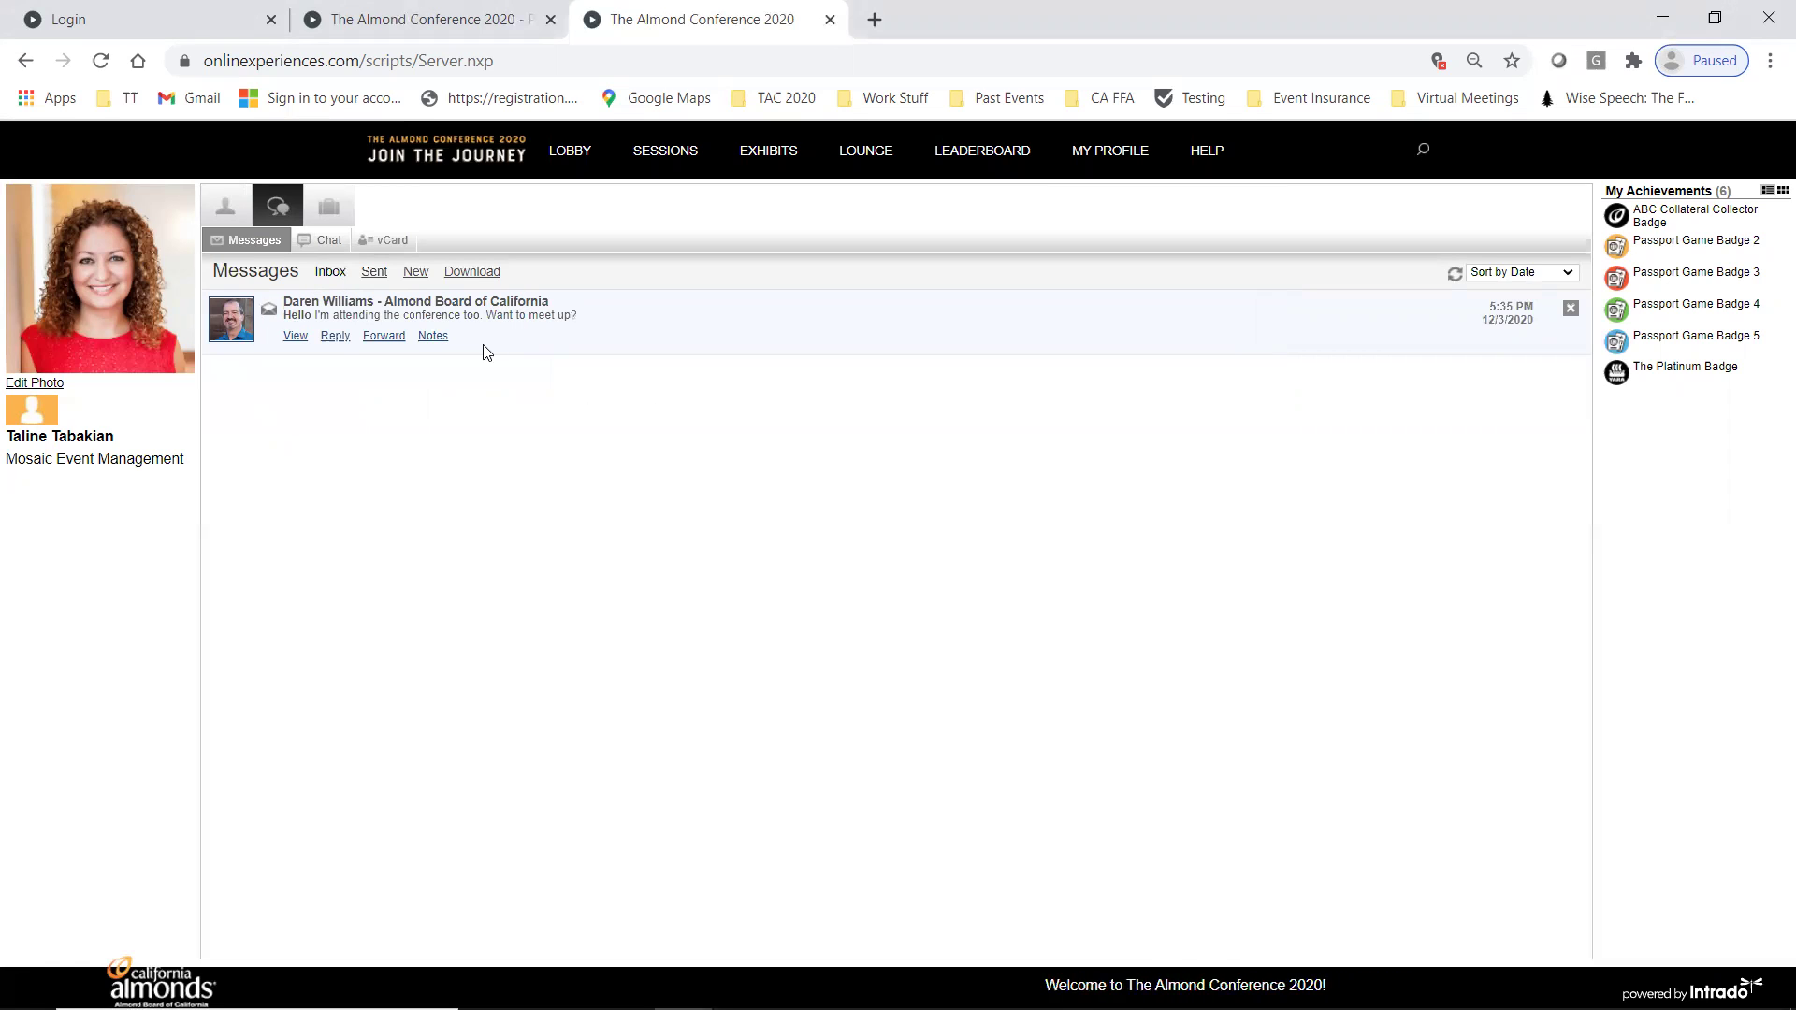
- Start a private chat with the Almond Board of California sponsor found by name search
click(323, 245)
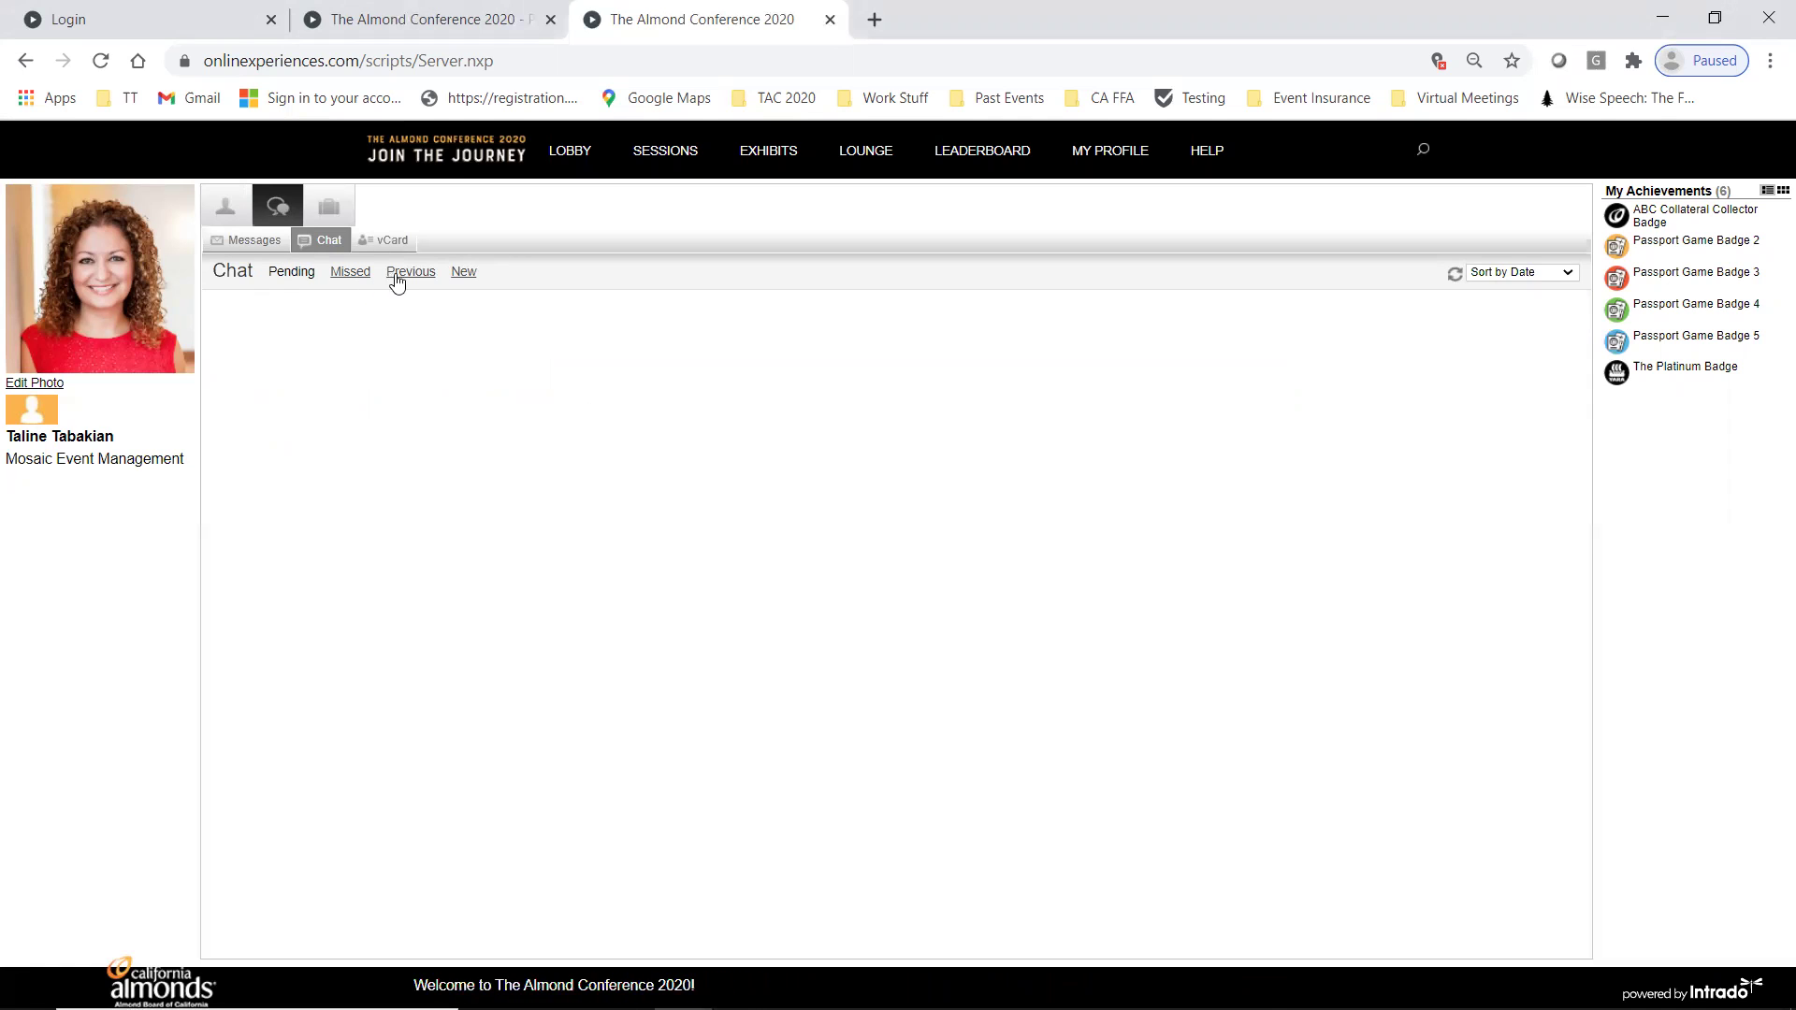
click(479, 273)
click(641, 477)
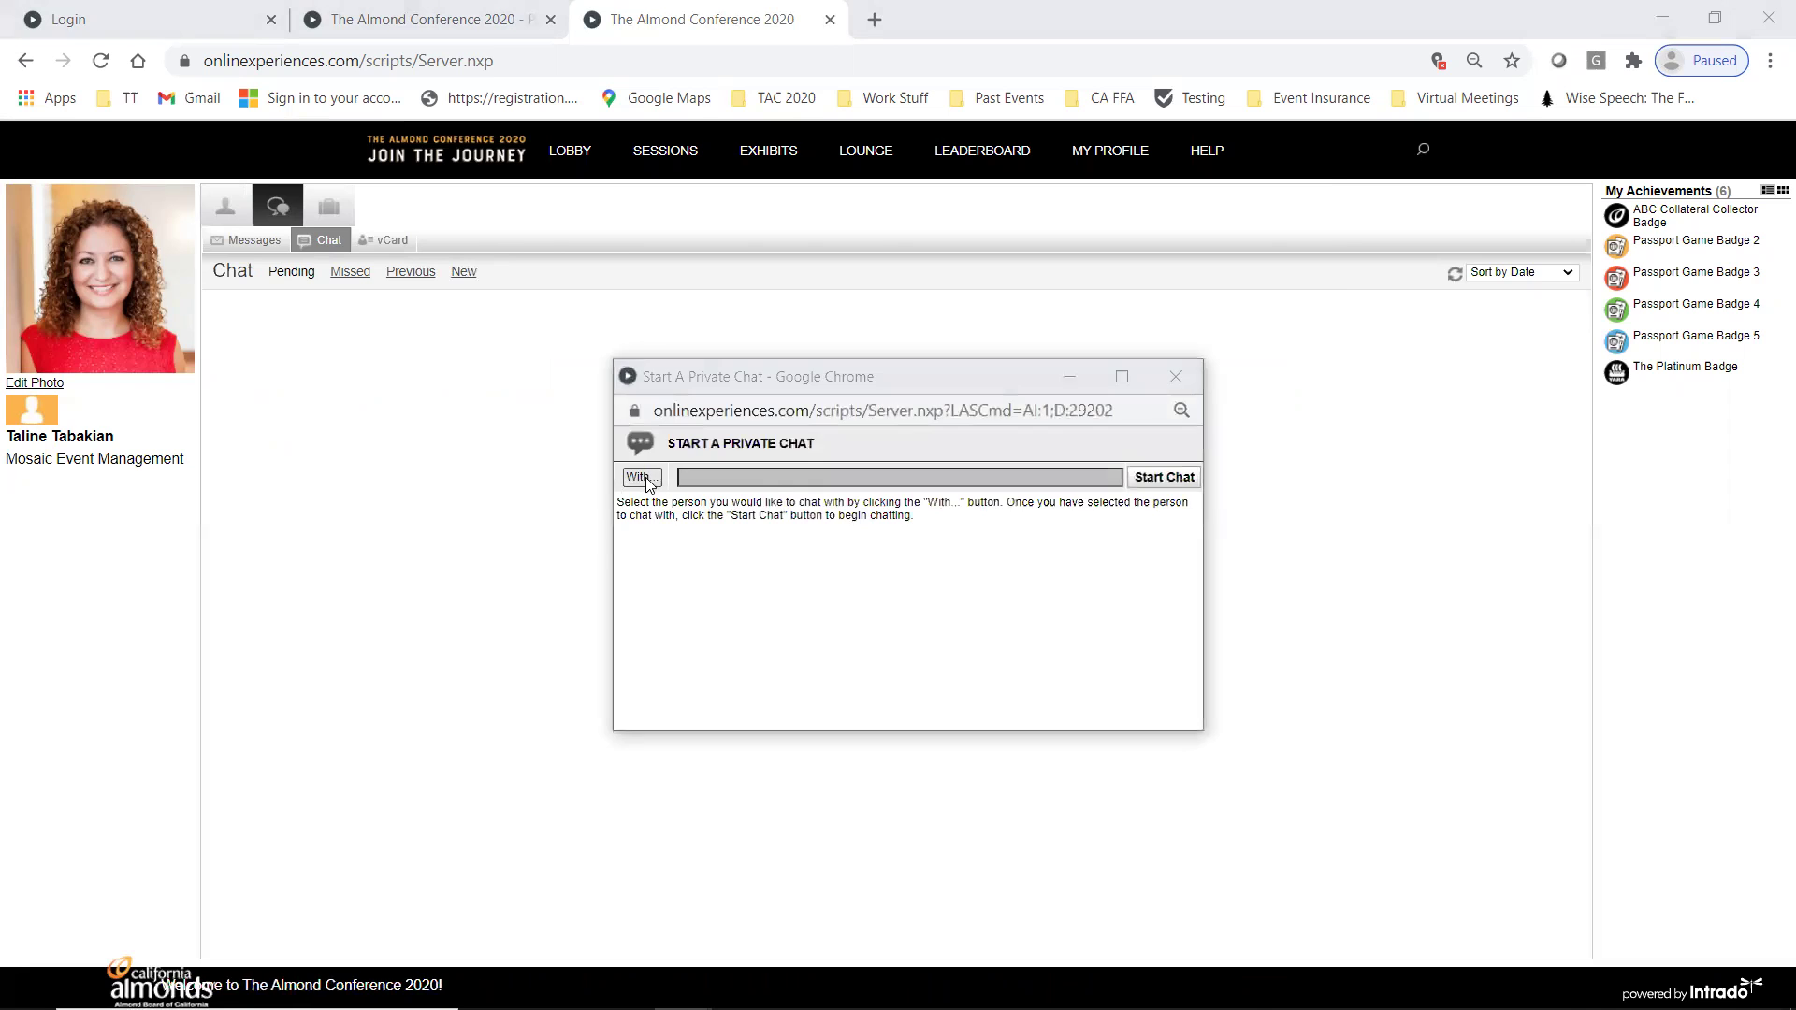
click(626, 249)
text(Daren)
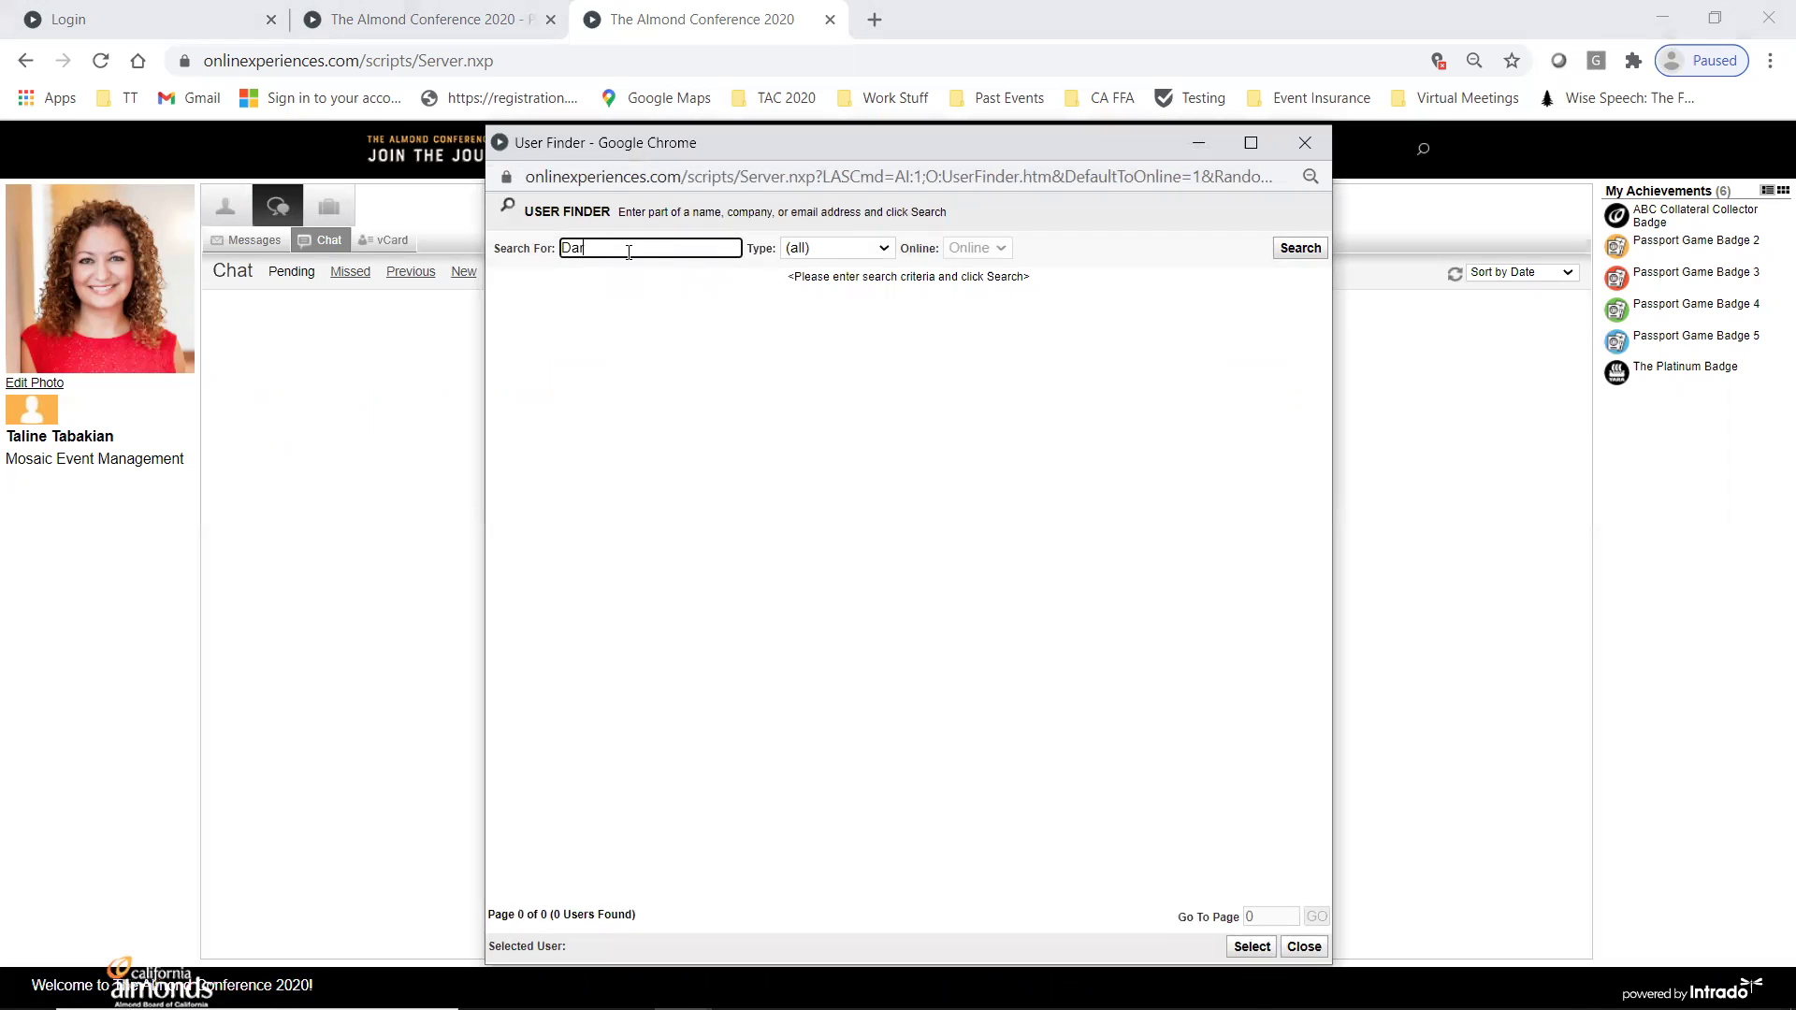
click(1294, 250)
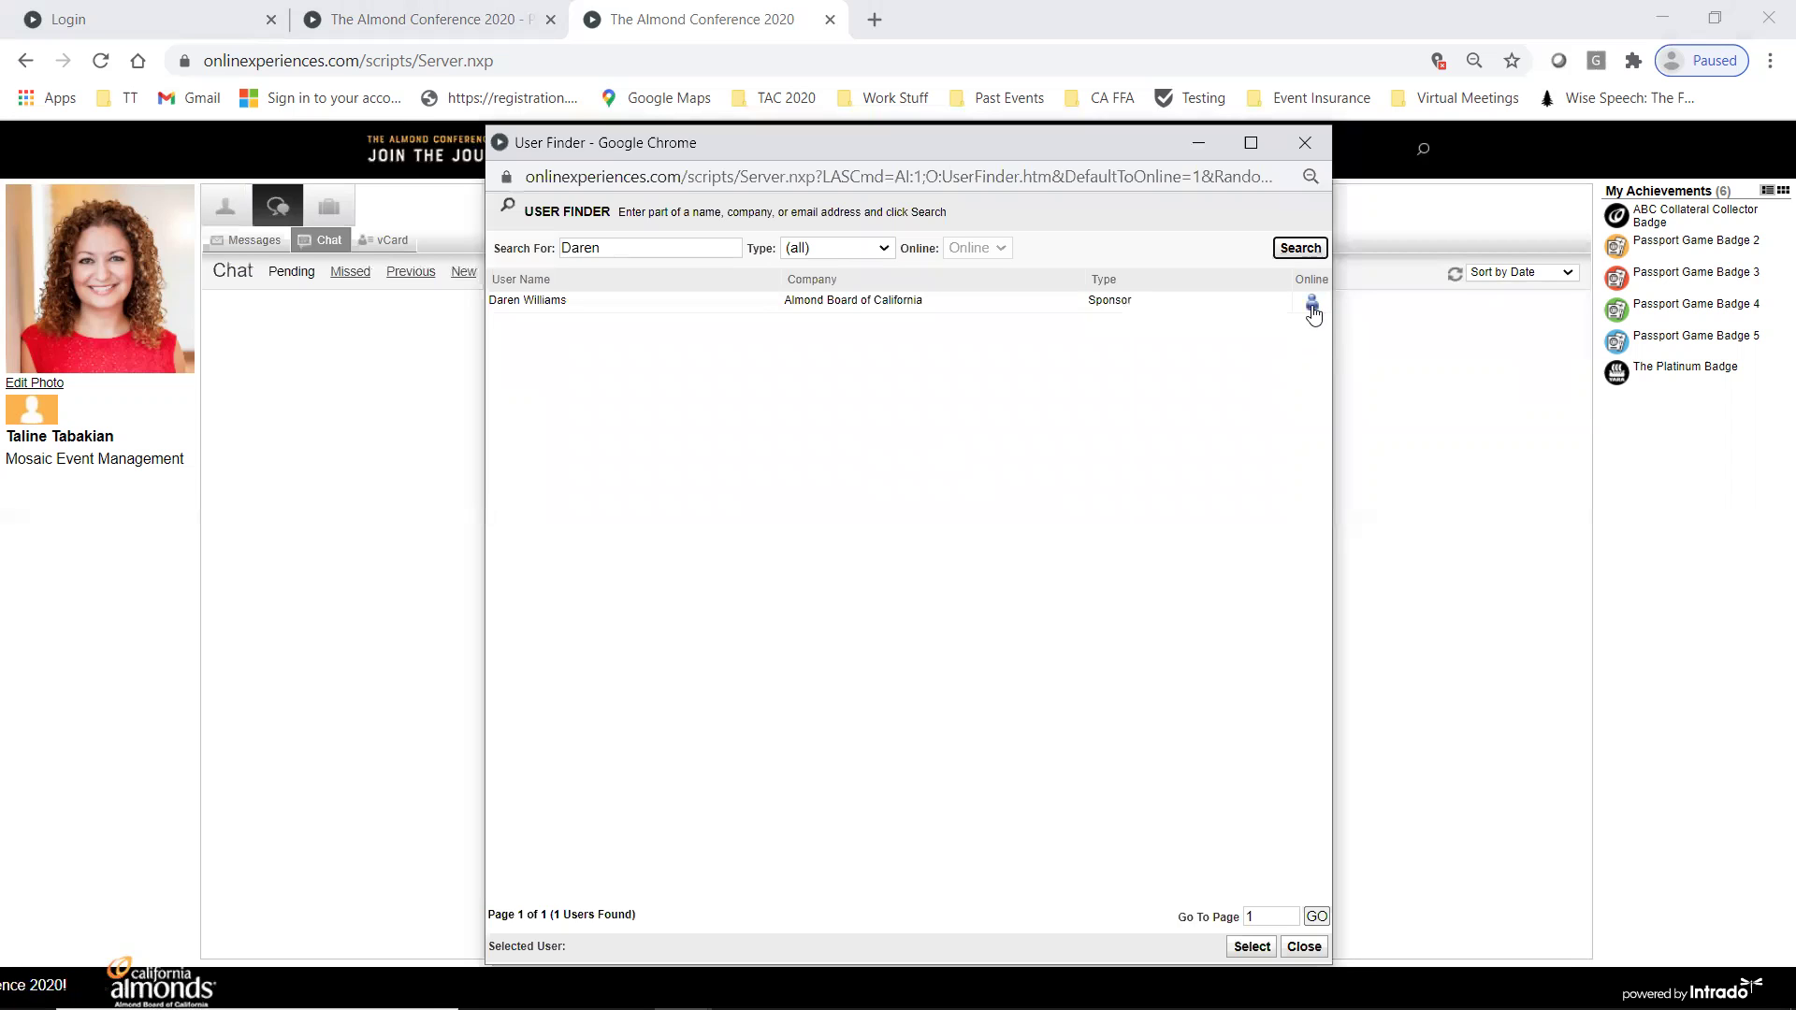
click(1001, 319)
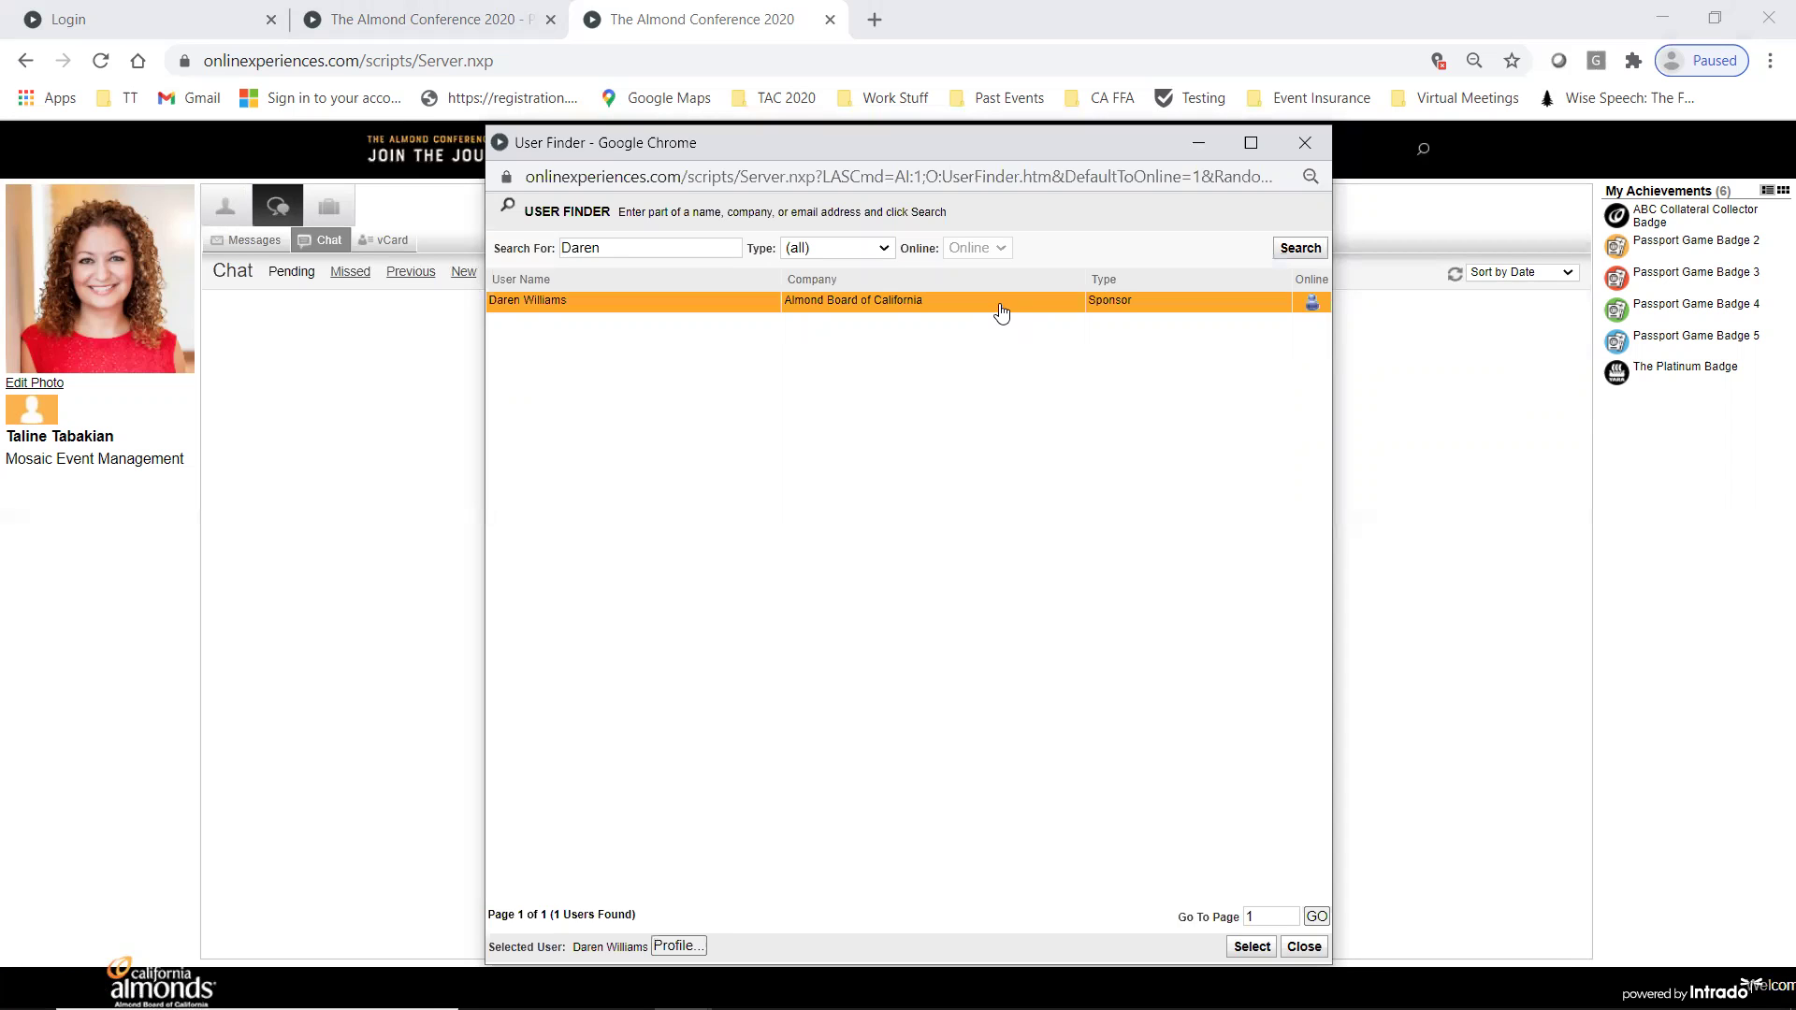
double_click(1001, 312)
click(1151, 475)
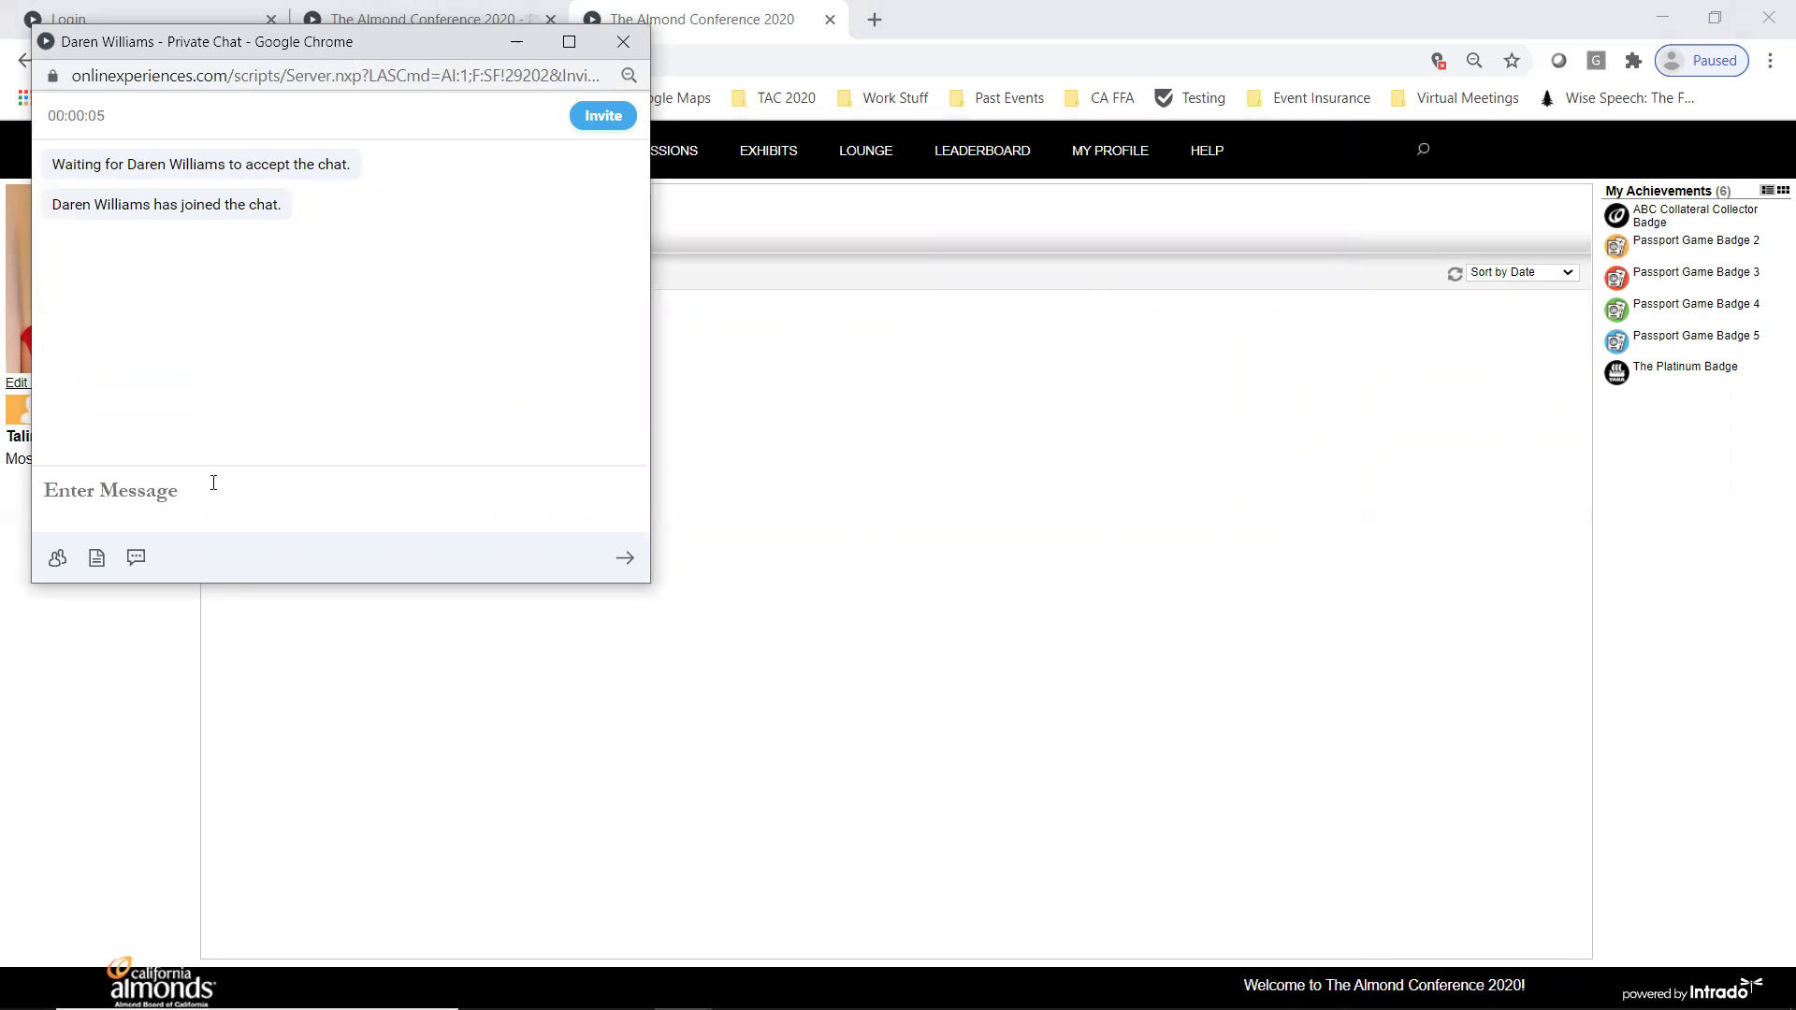
- Send 'Hi!' in the sponsor chat, then search for another attendee to invite, finding none
text(Hi!)
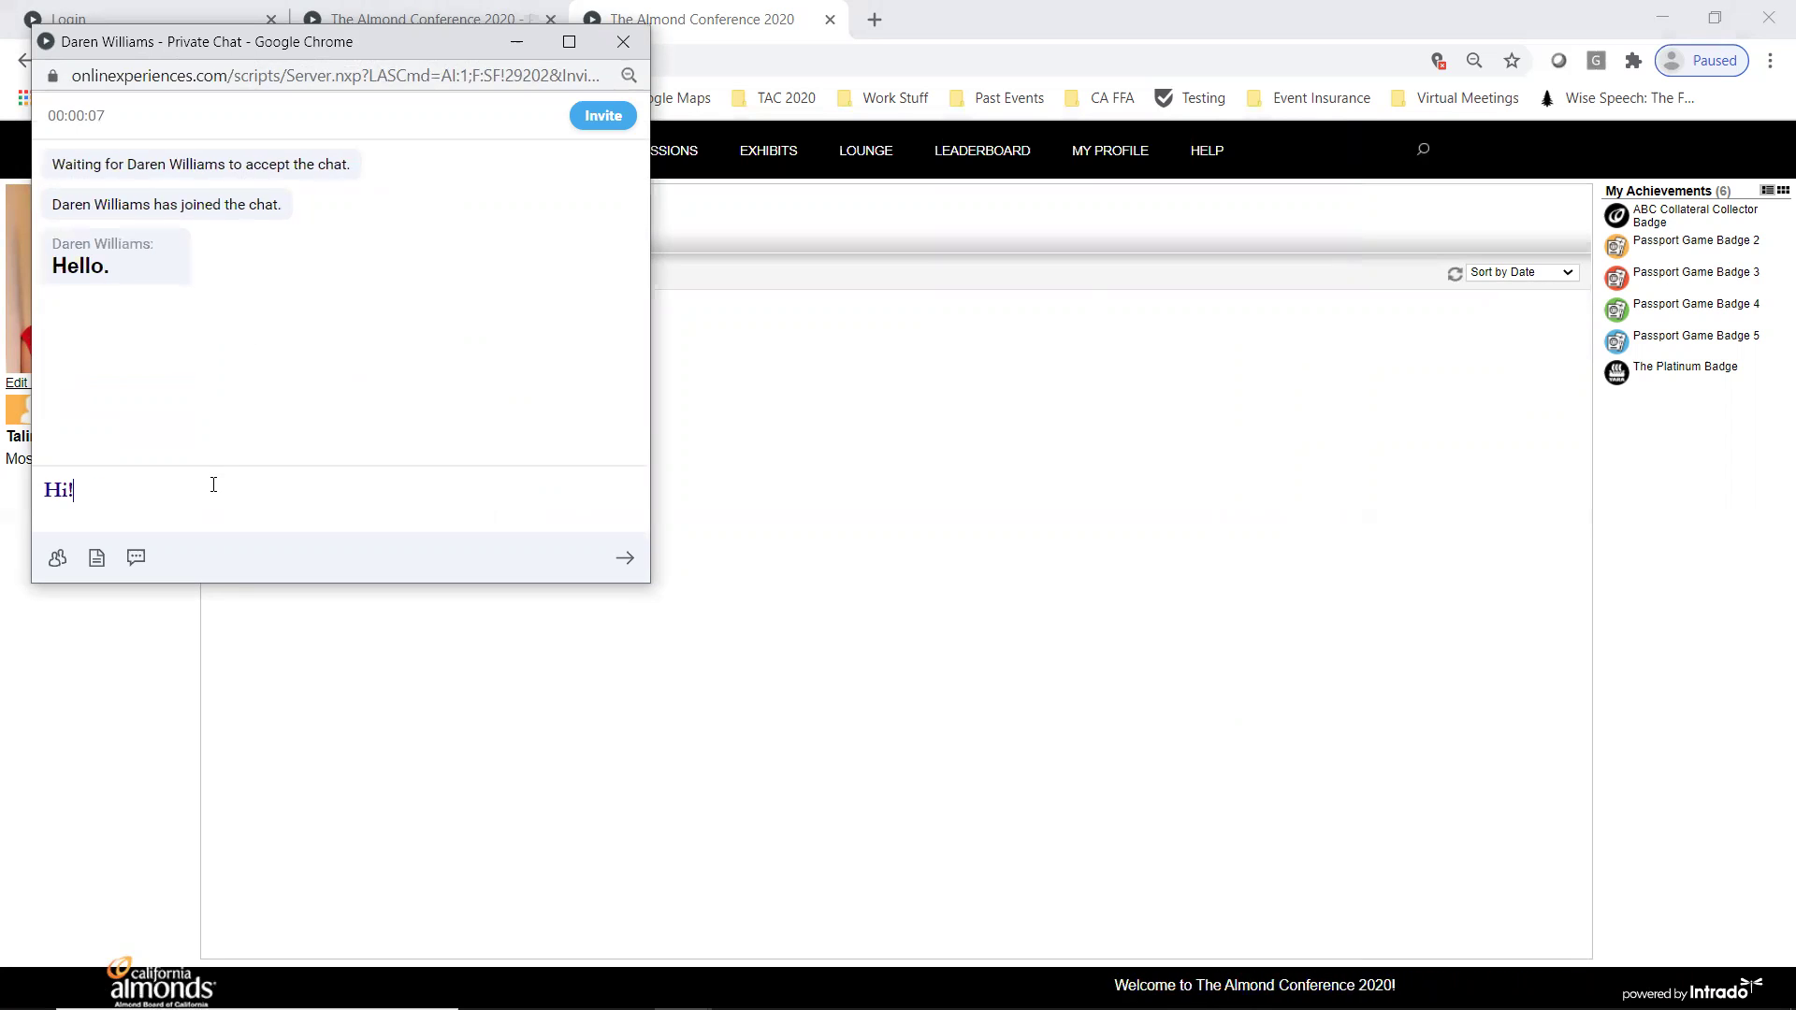
key(Return)
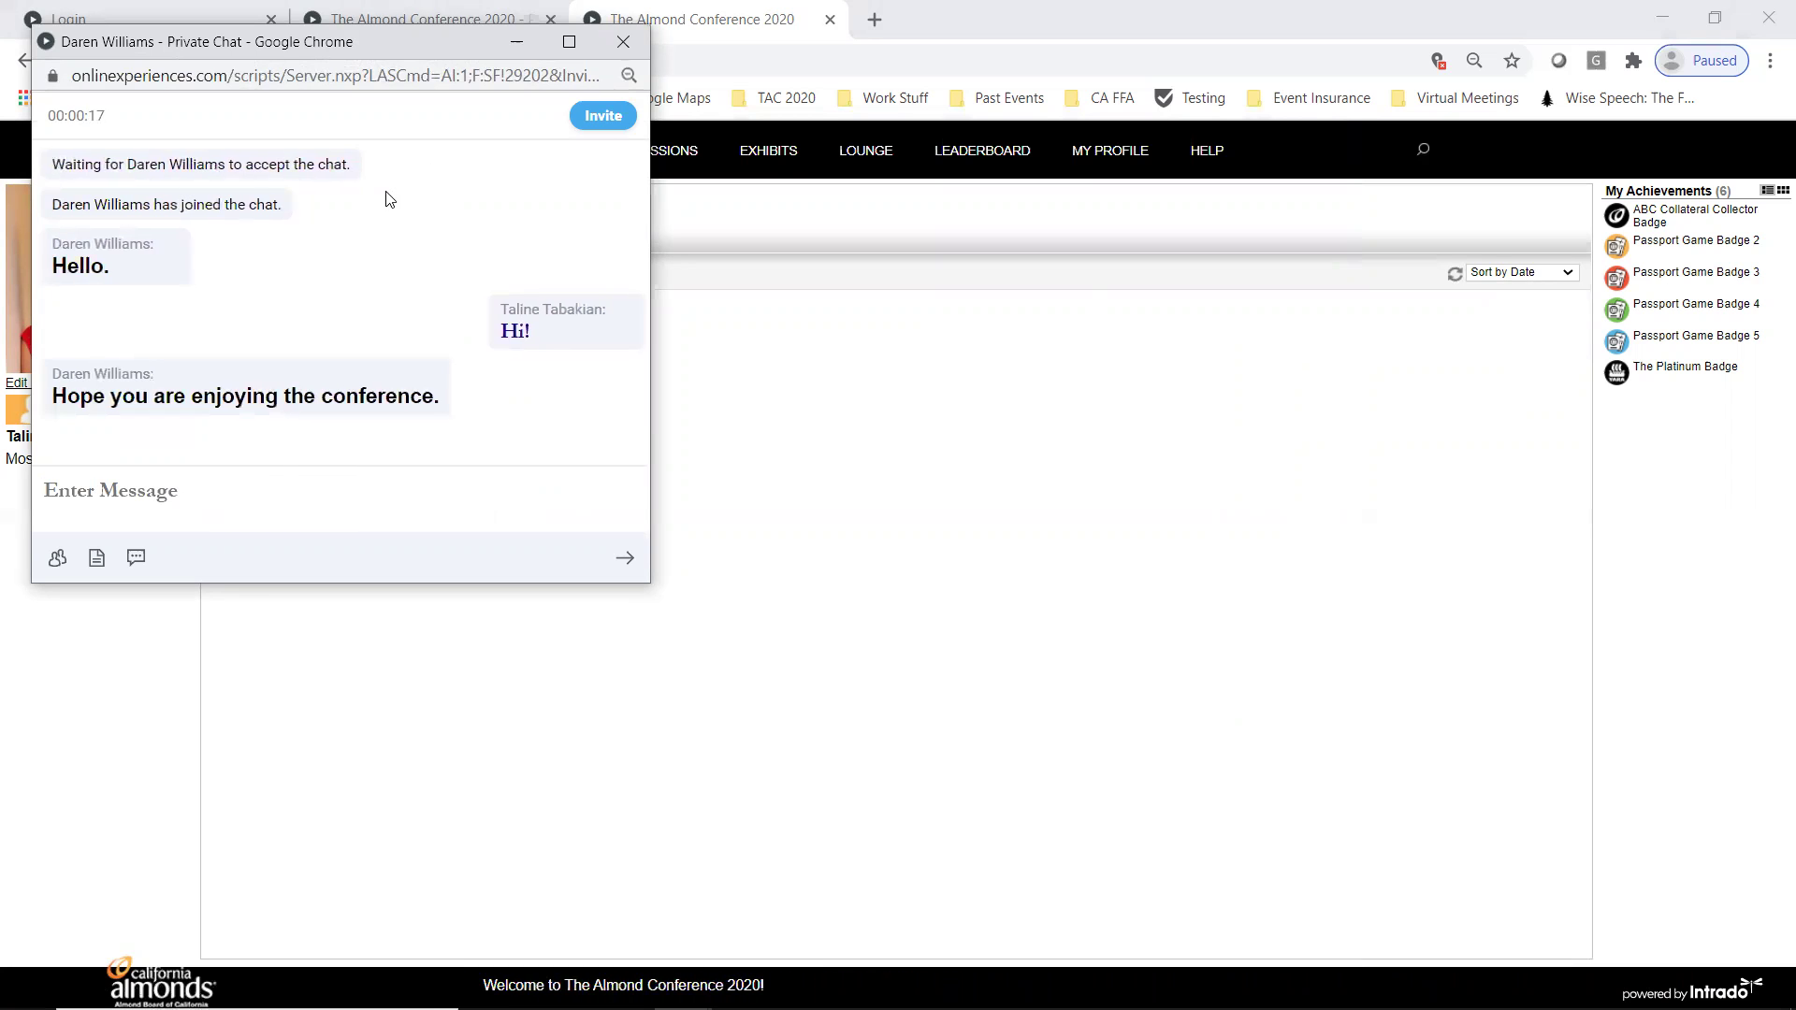
click(603, 117)
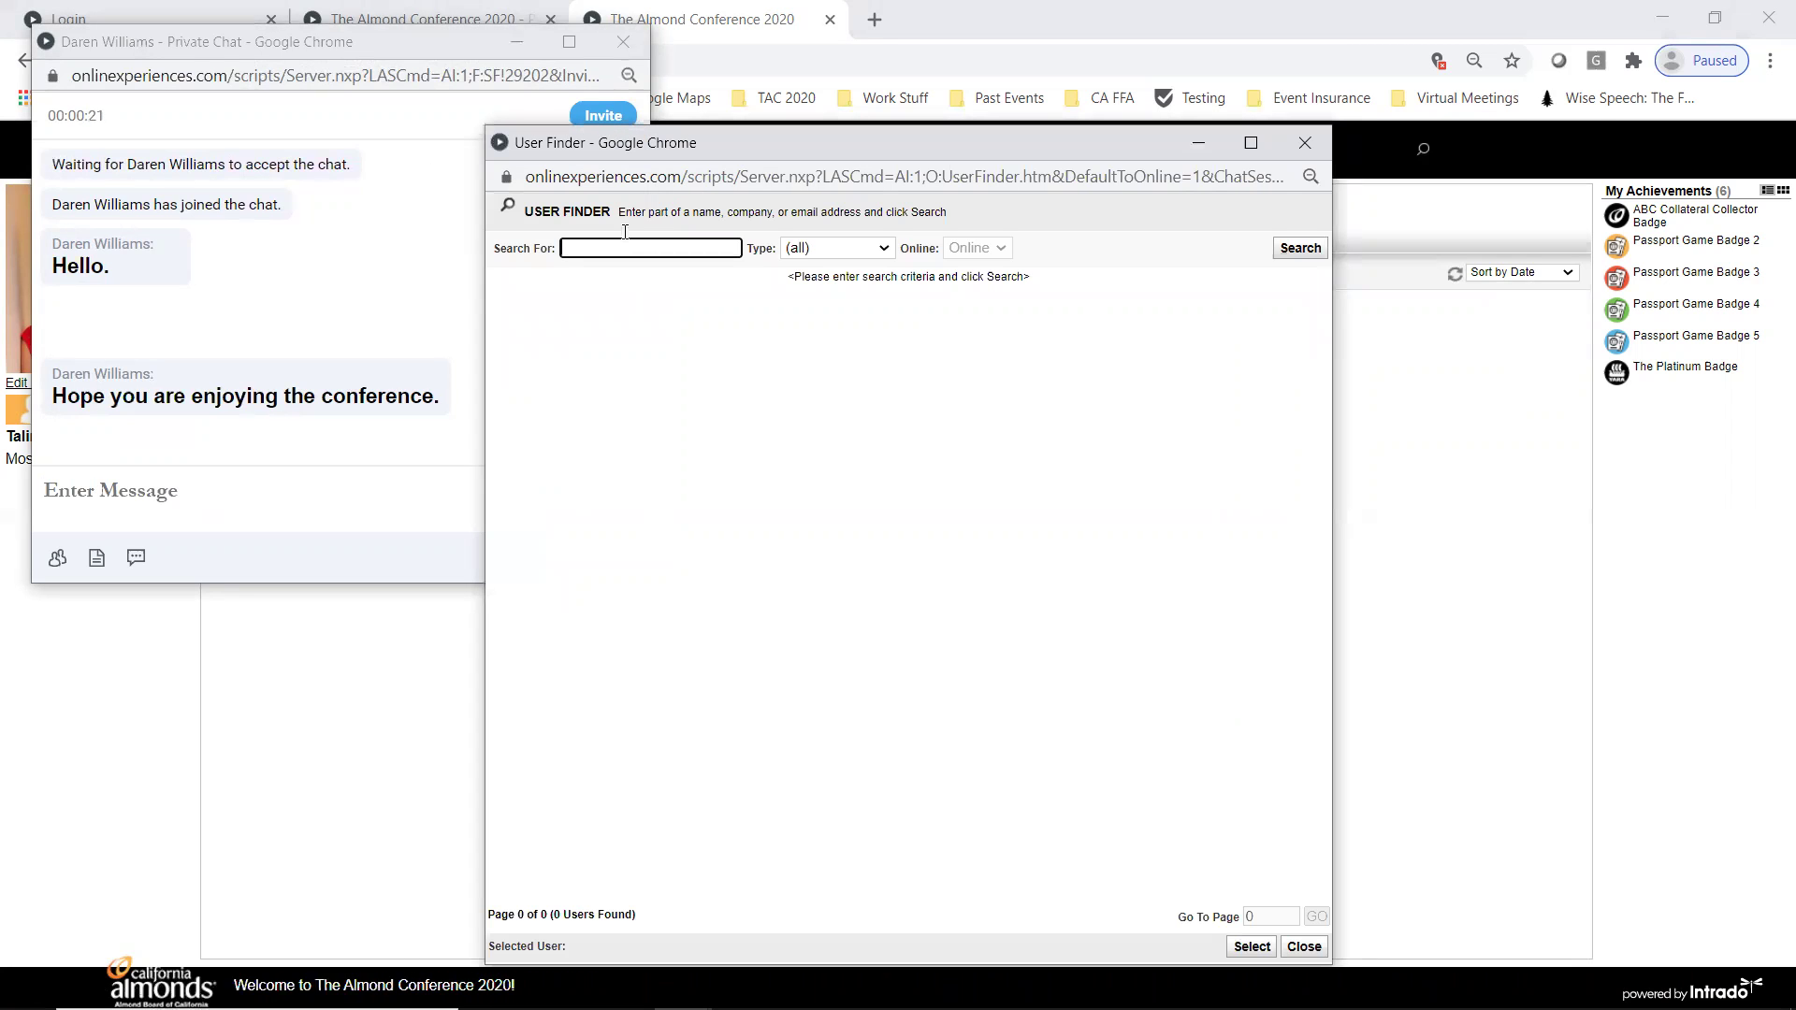
text(Jenny)
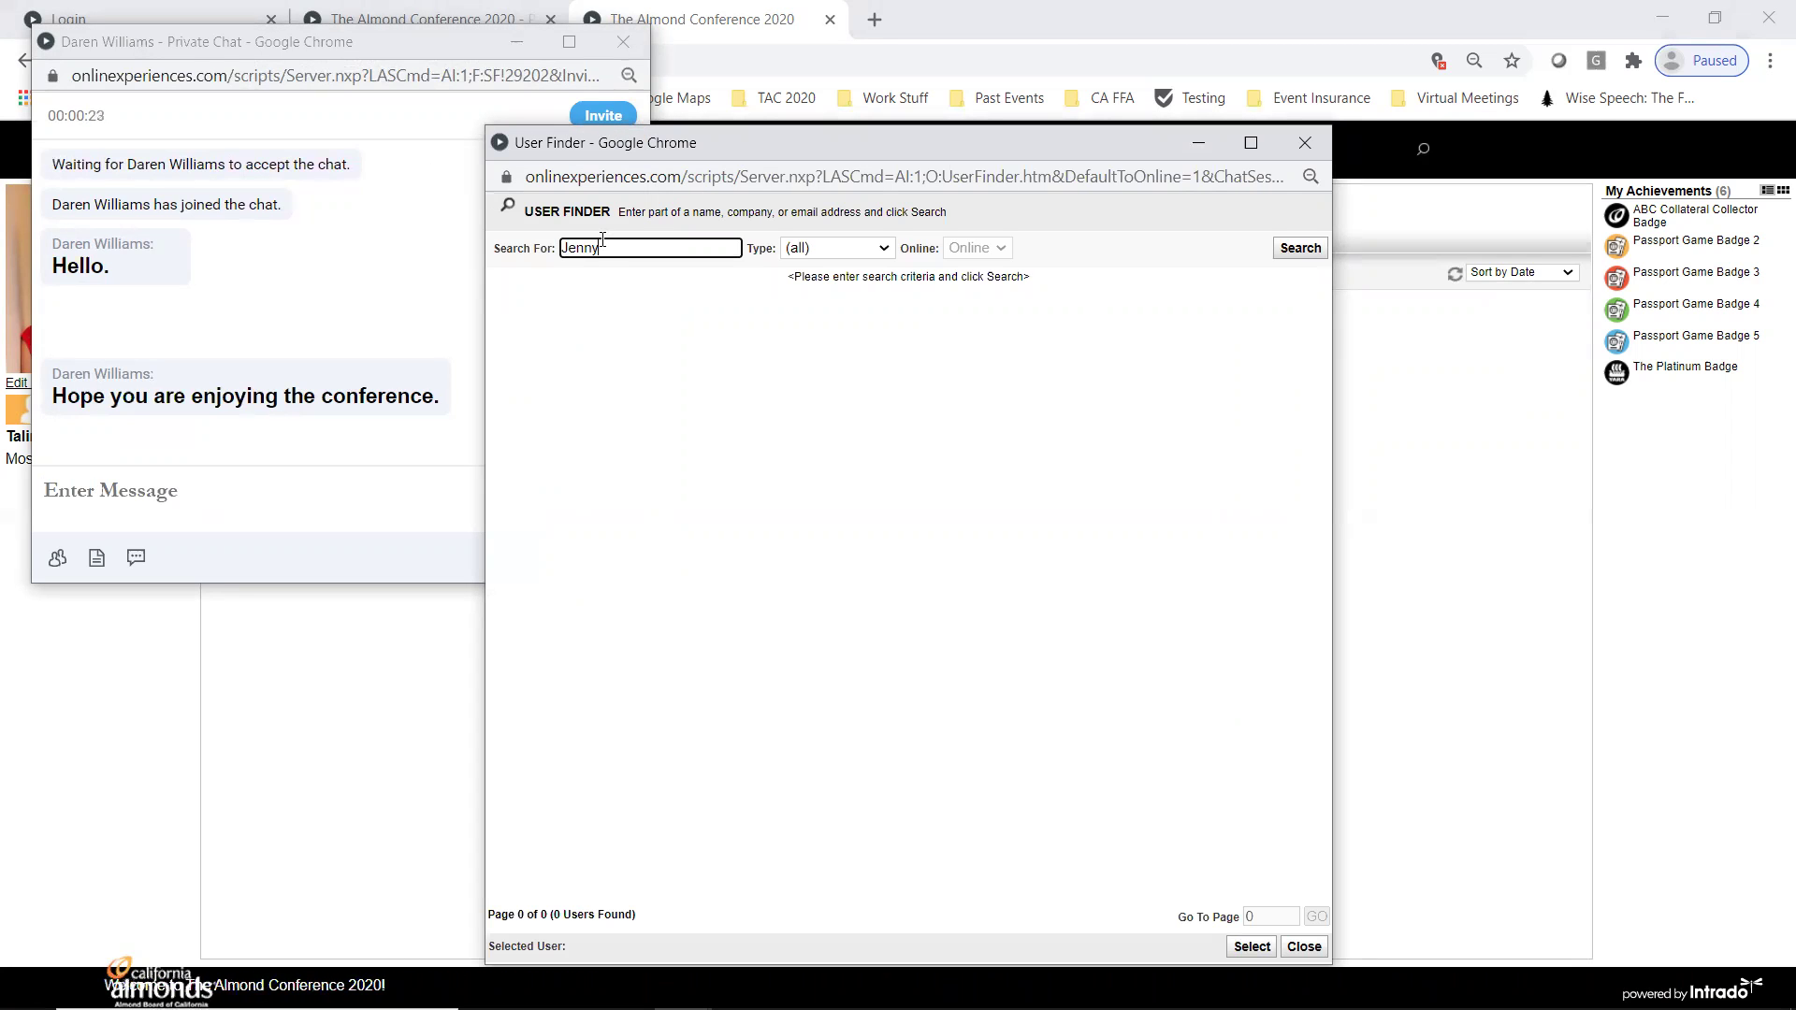
click(1300, 248)
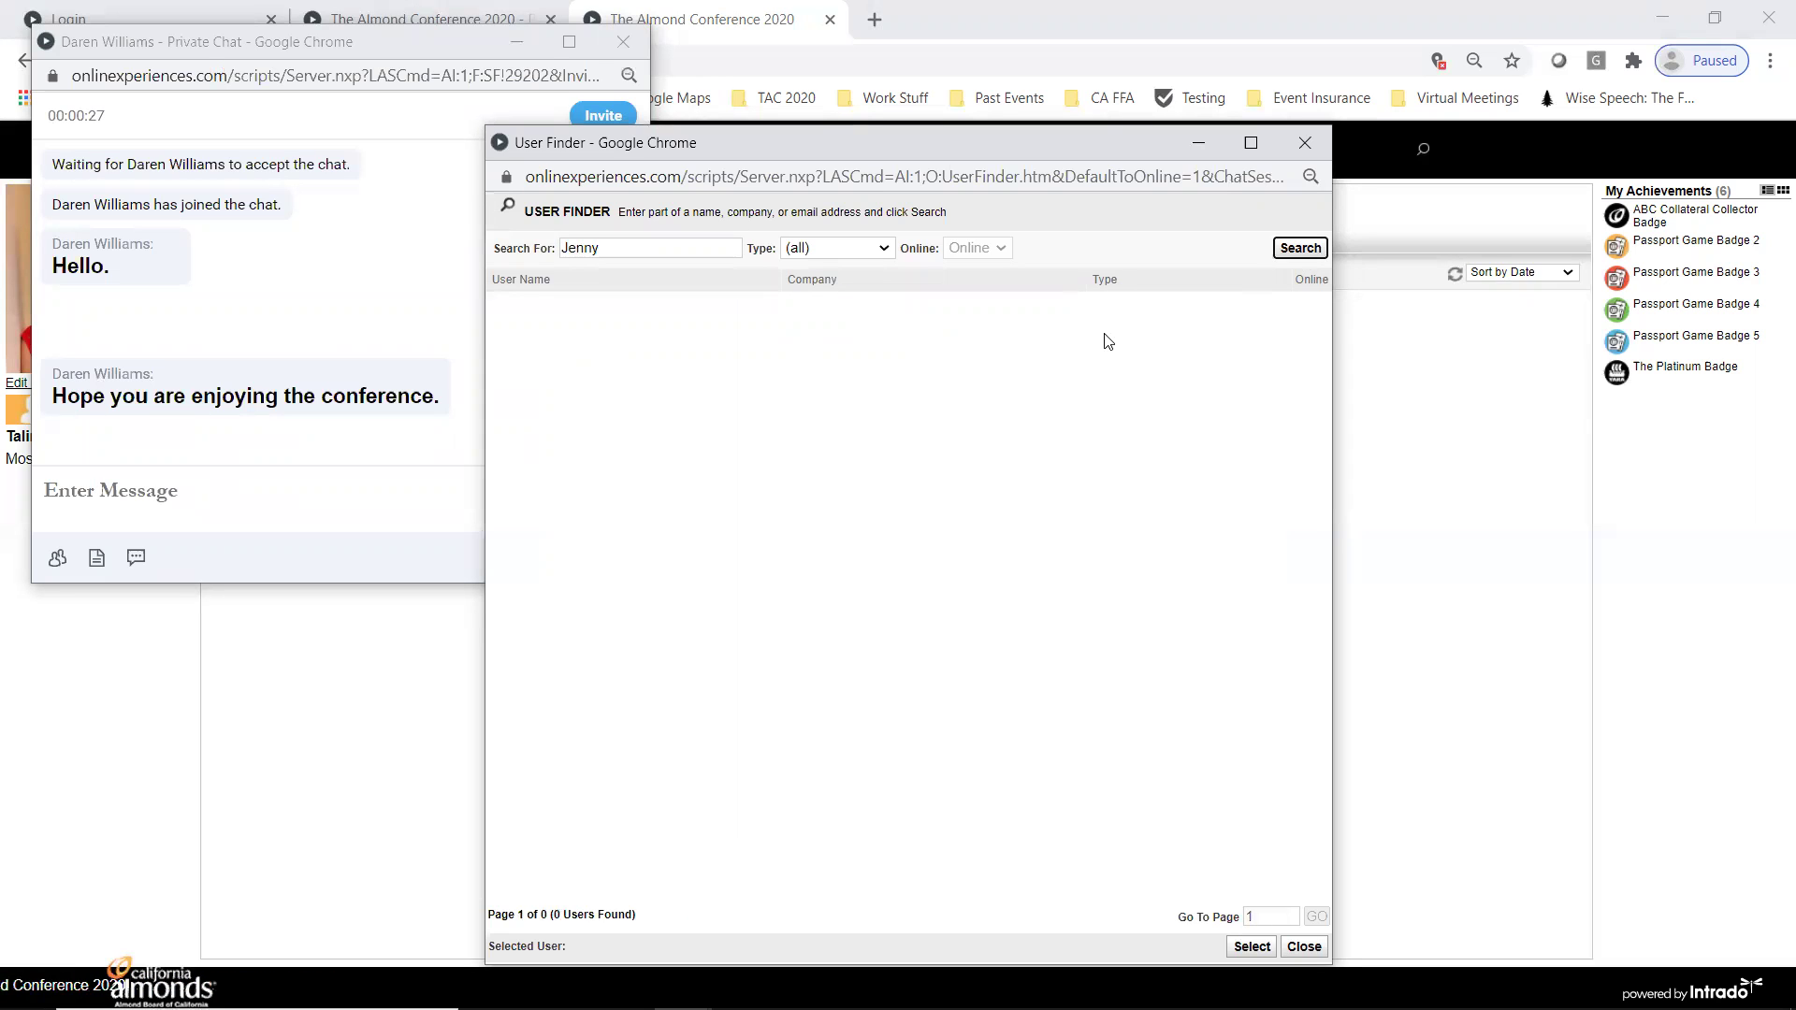
click(1304, 947)
- Close the sponsor chat, accept the colleague's incoming chat request and reply 'Hi!'
click(619, 41)
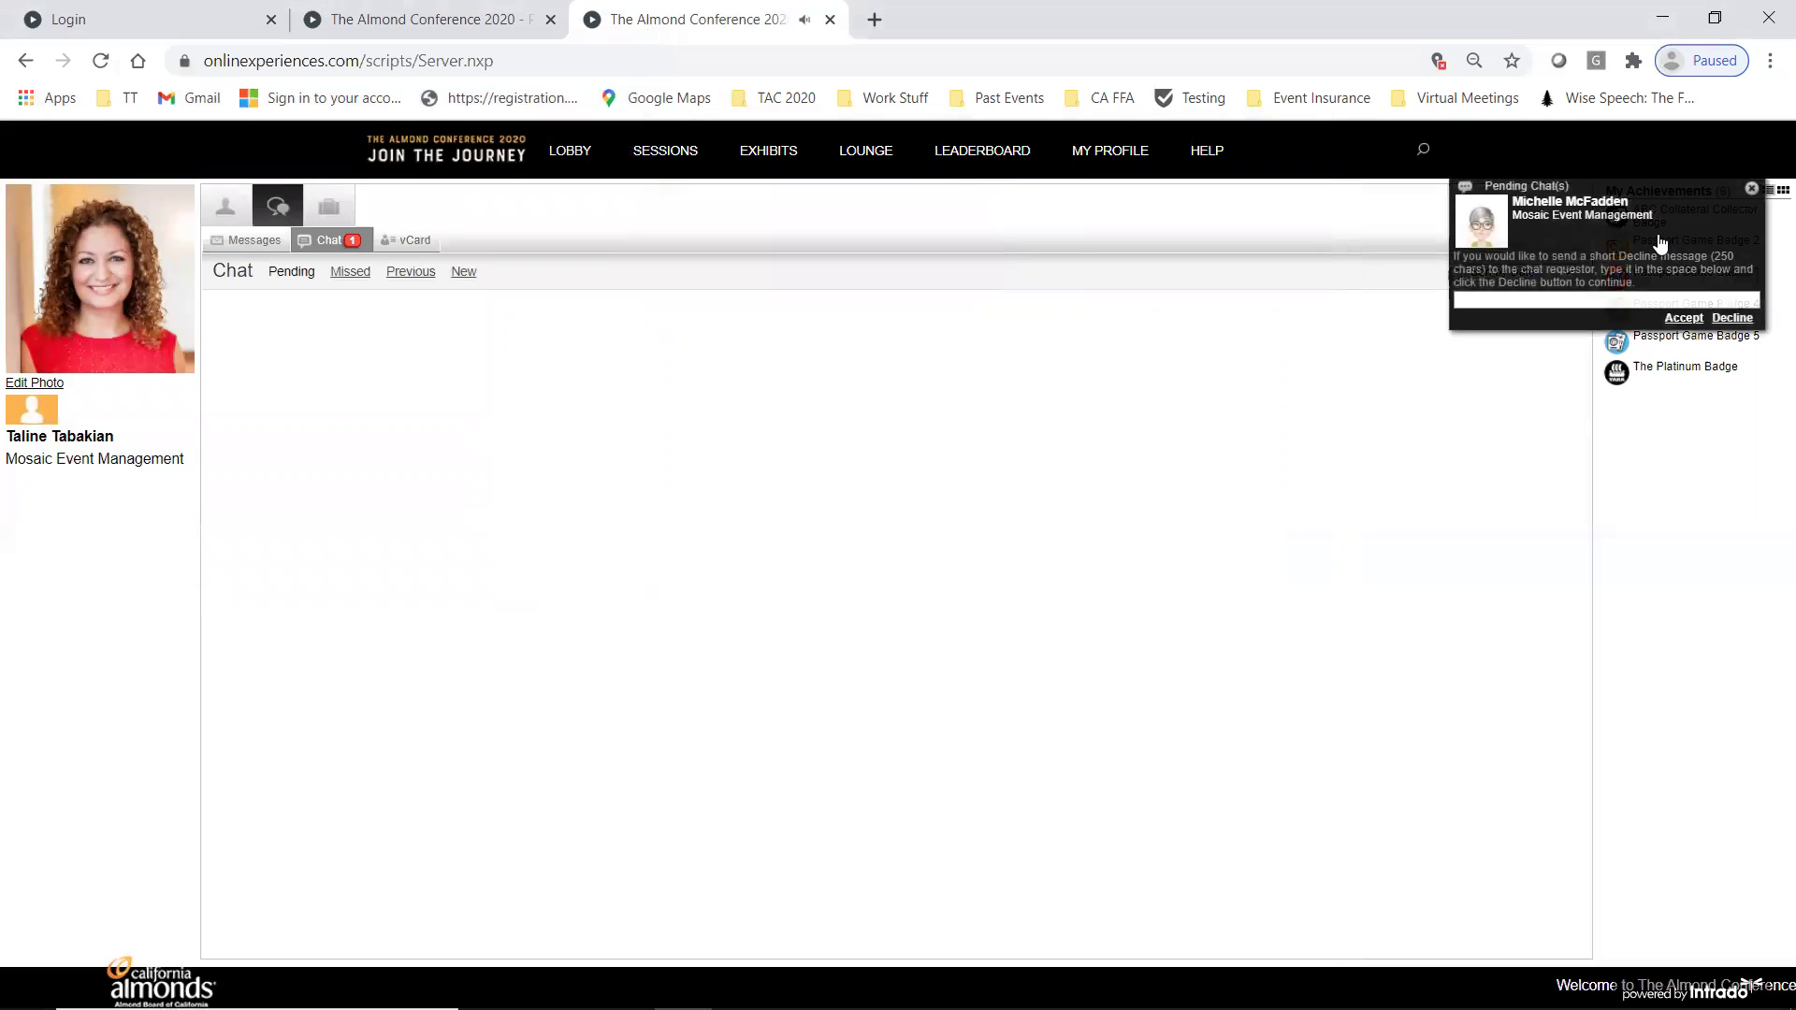
click(1687, 319)
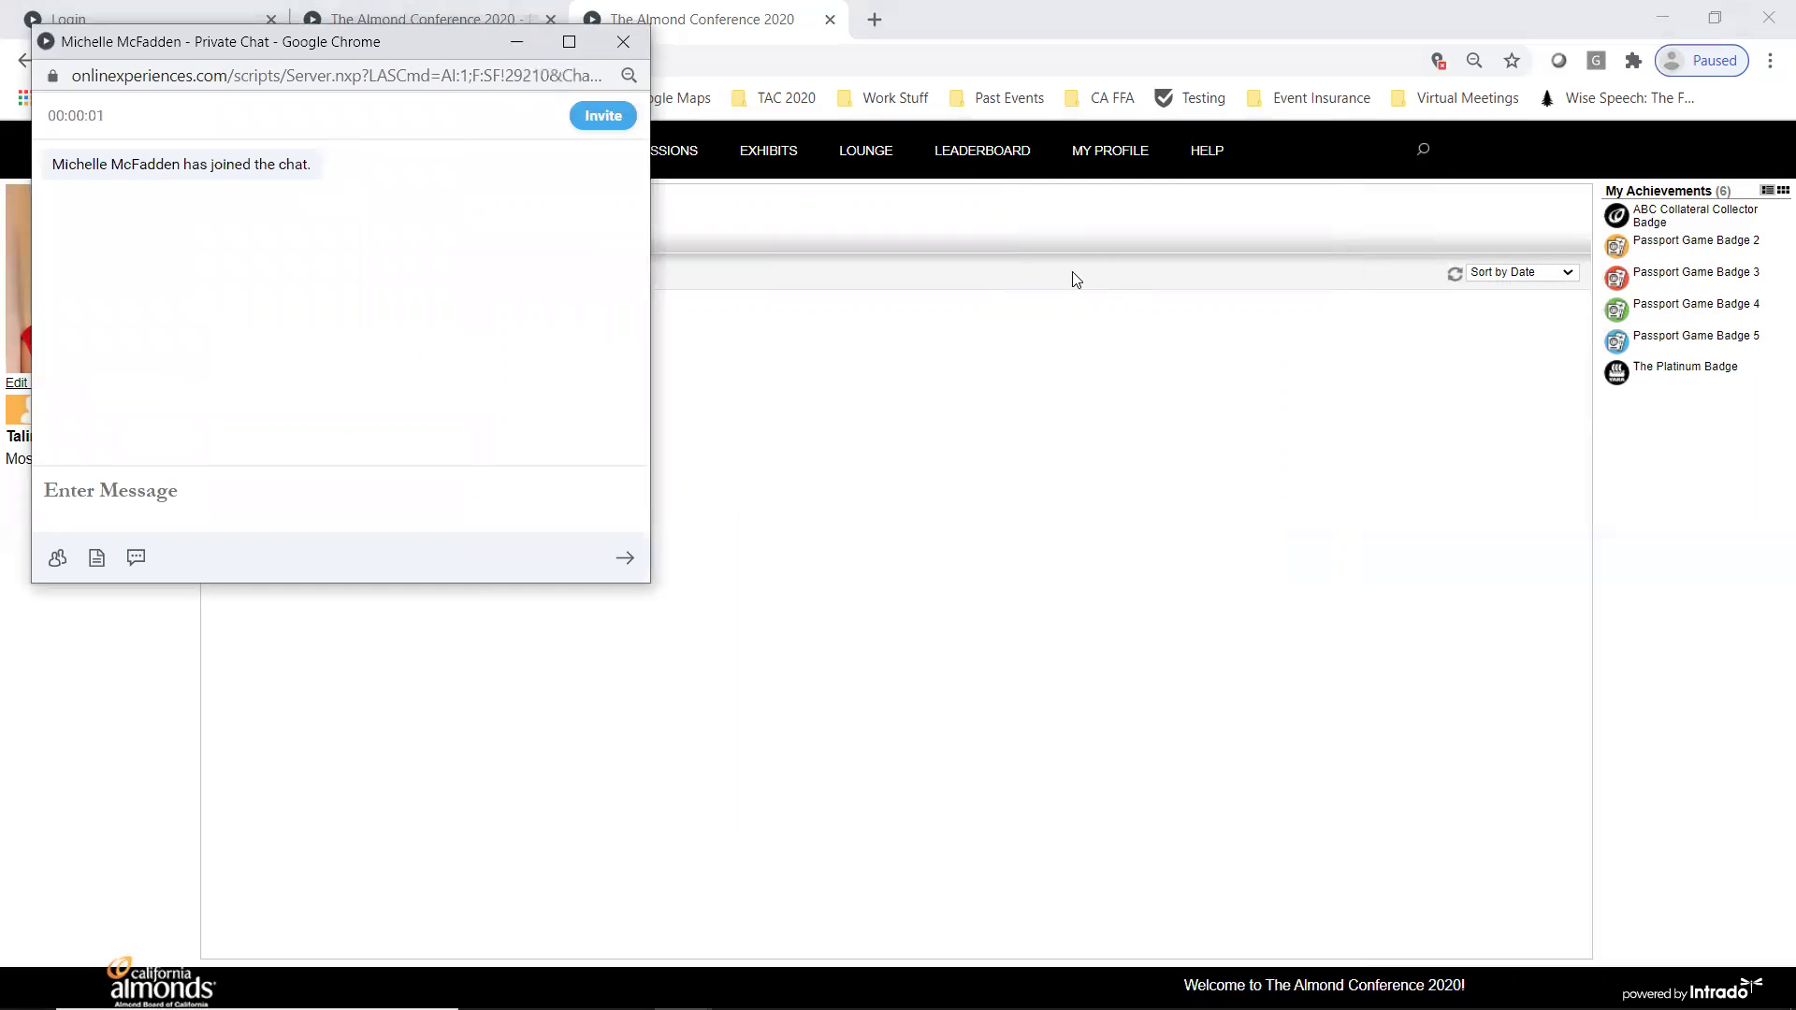
click(264, 483)
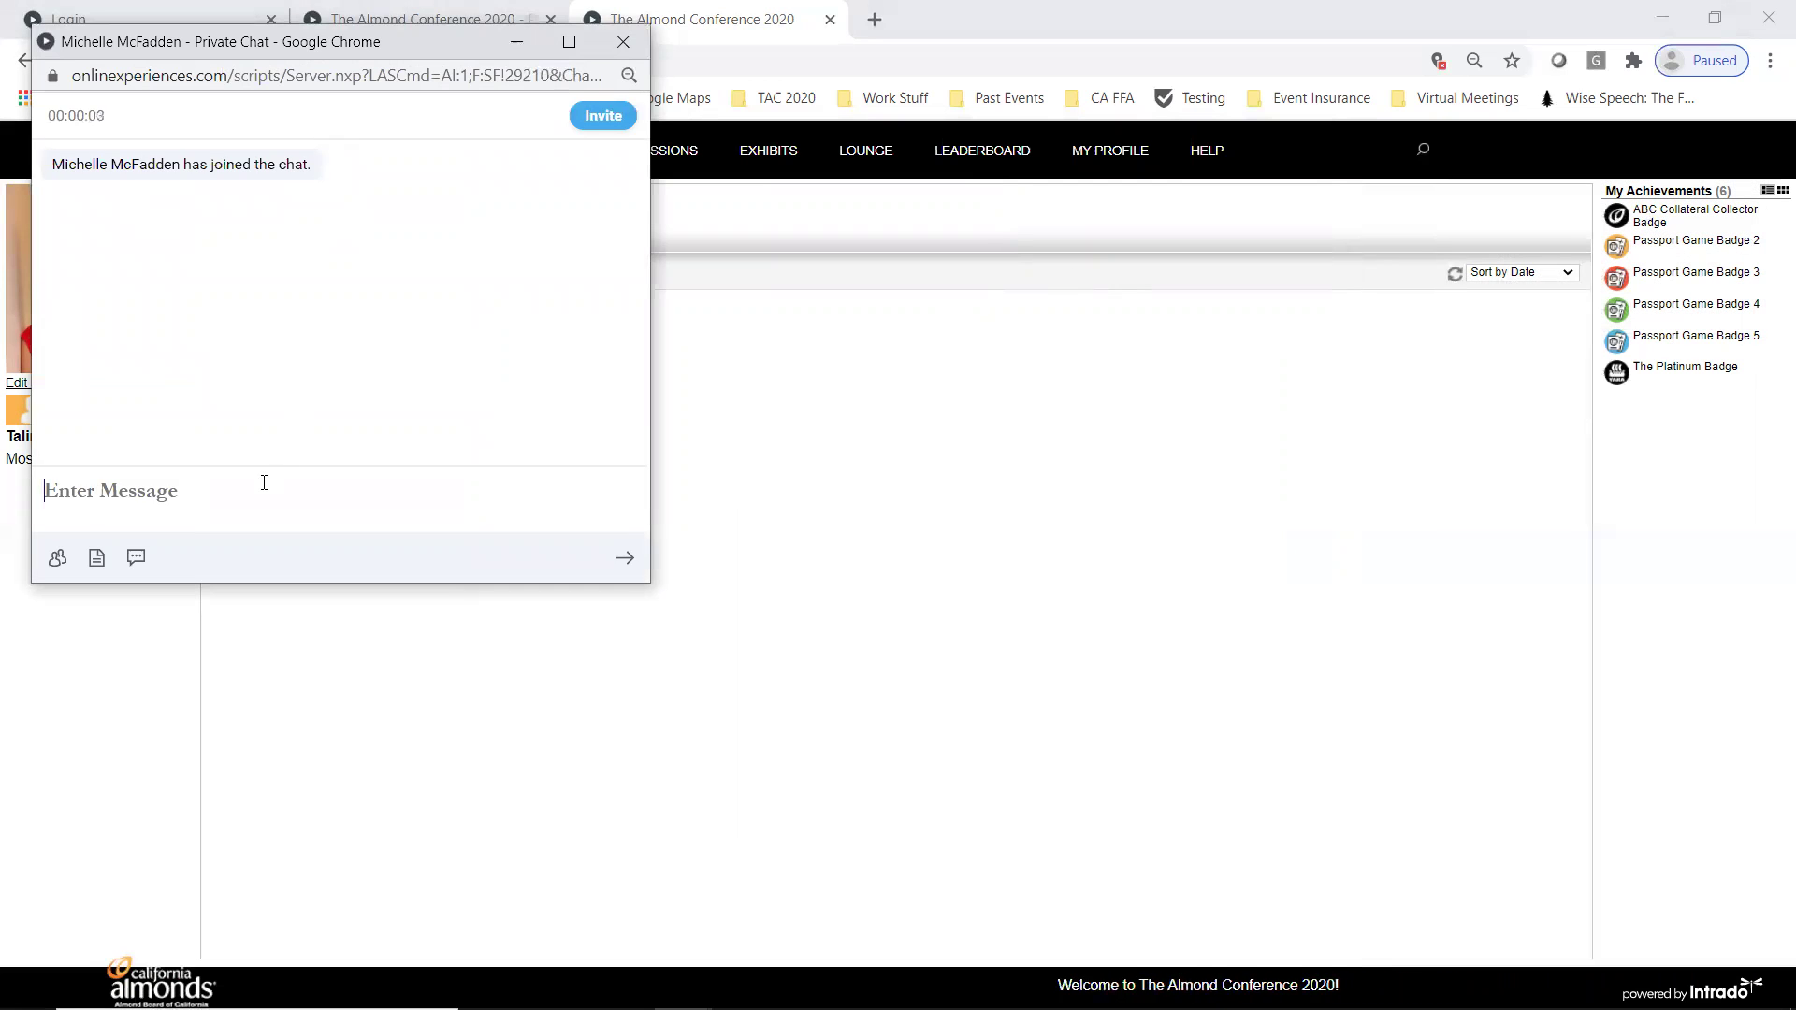
text(Hi!)
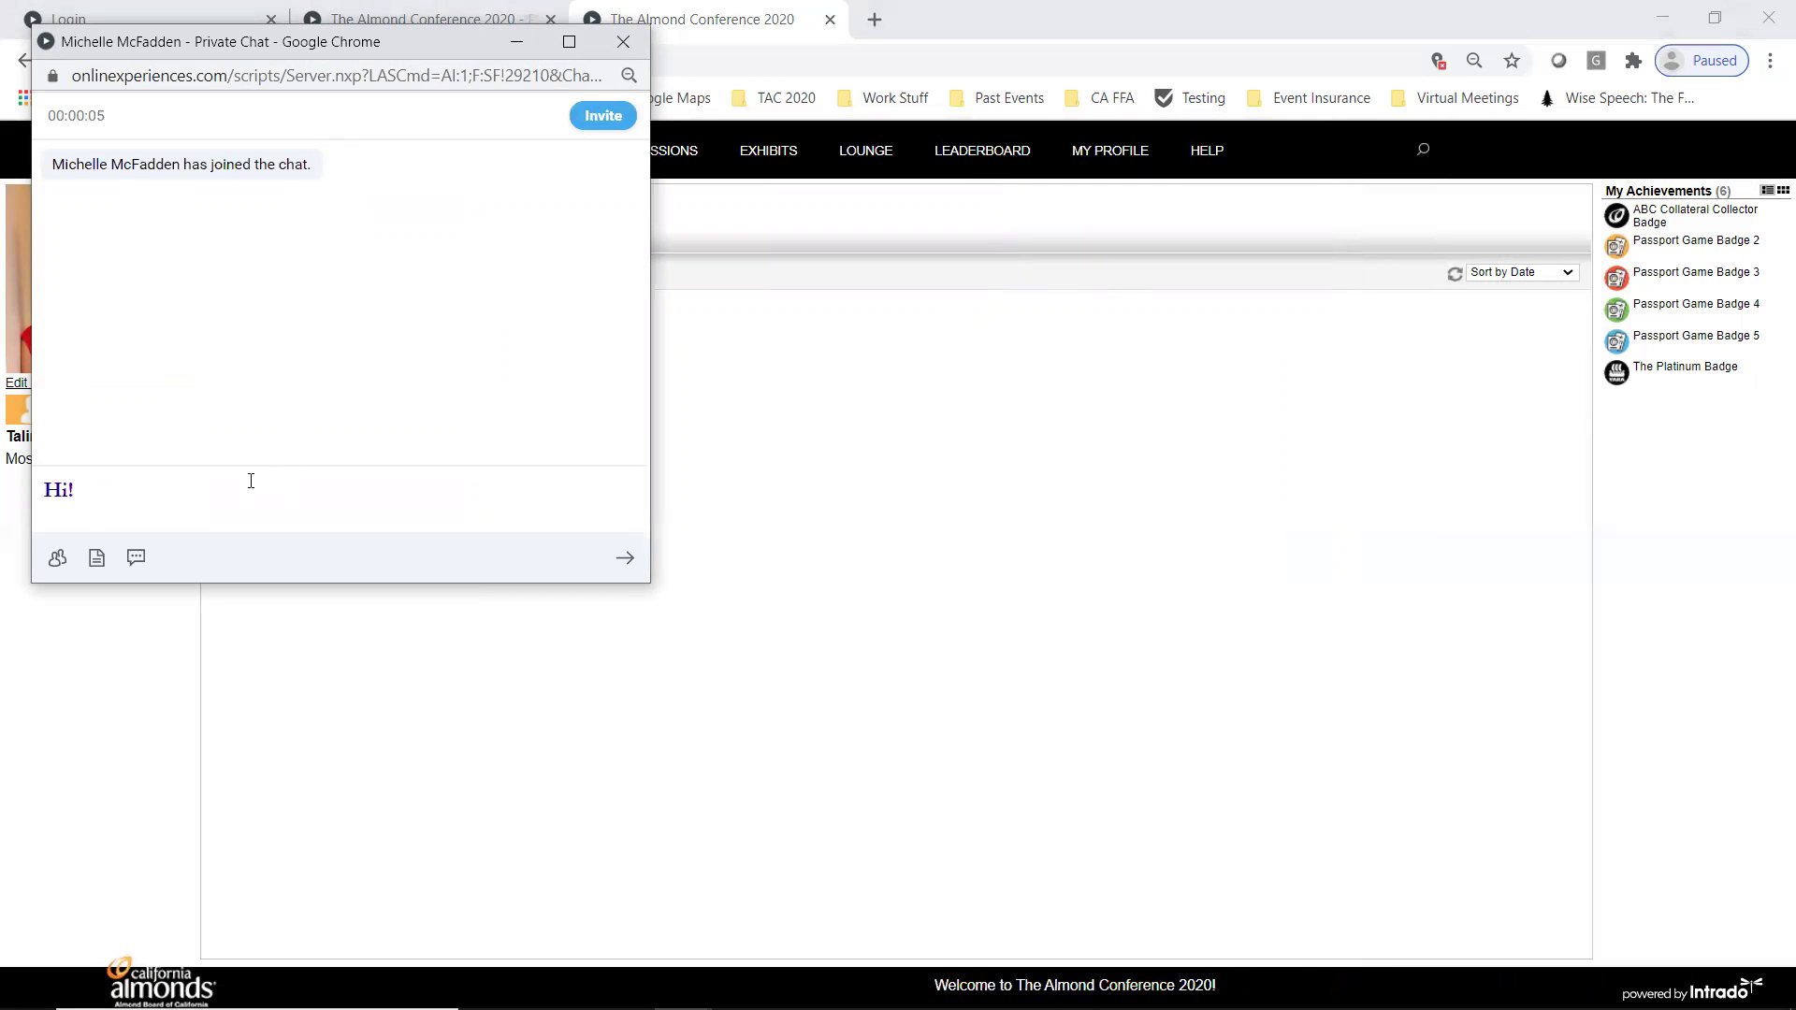
key(Return)
mouse_move(692, 181)
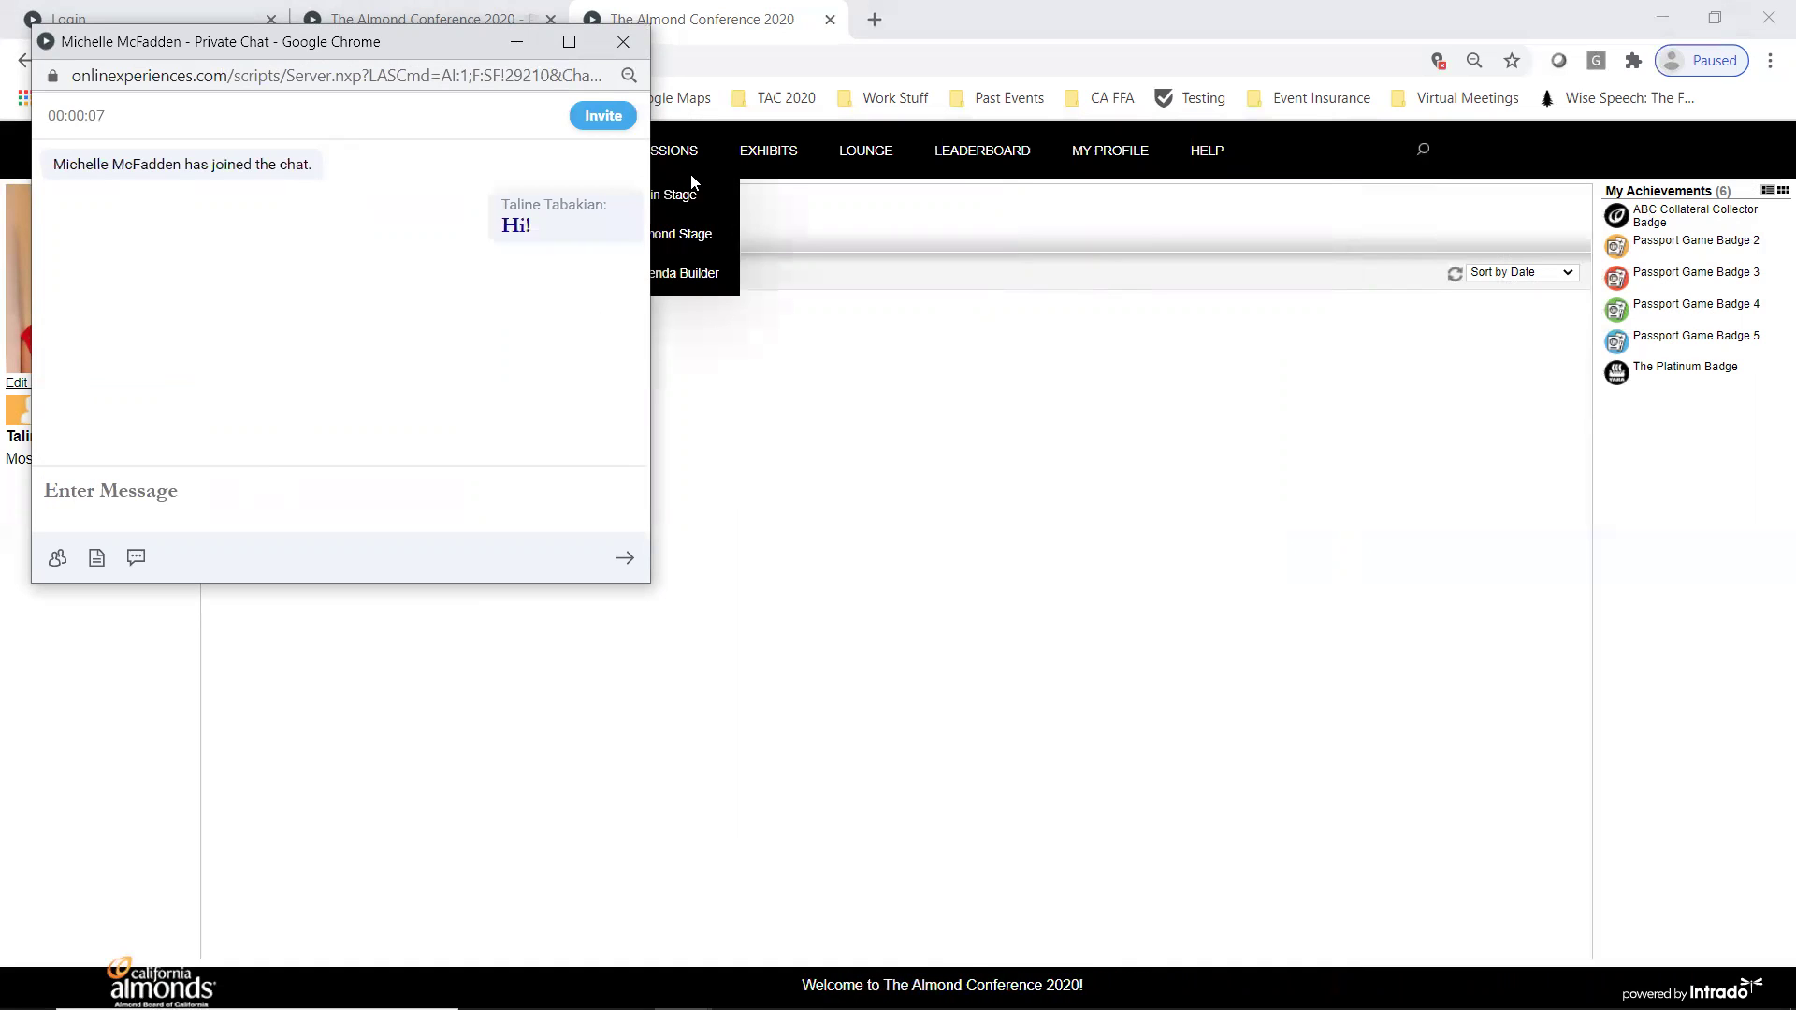
- Close the private chat and list the nine previous chats, each with restart and transcript options
click(620, 41)
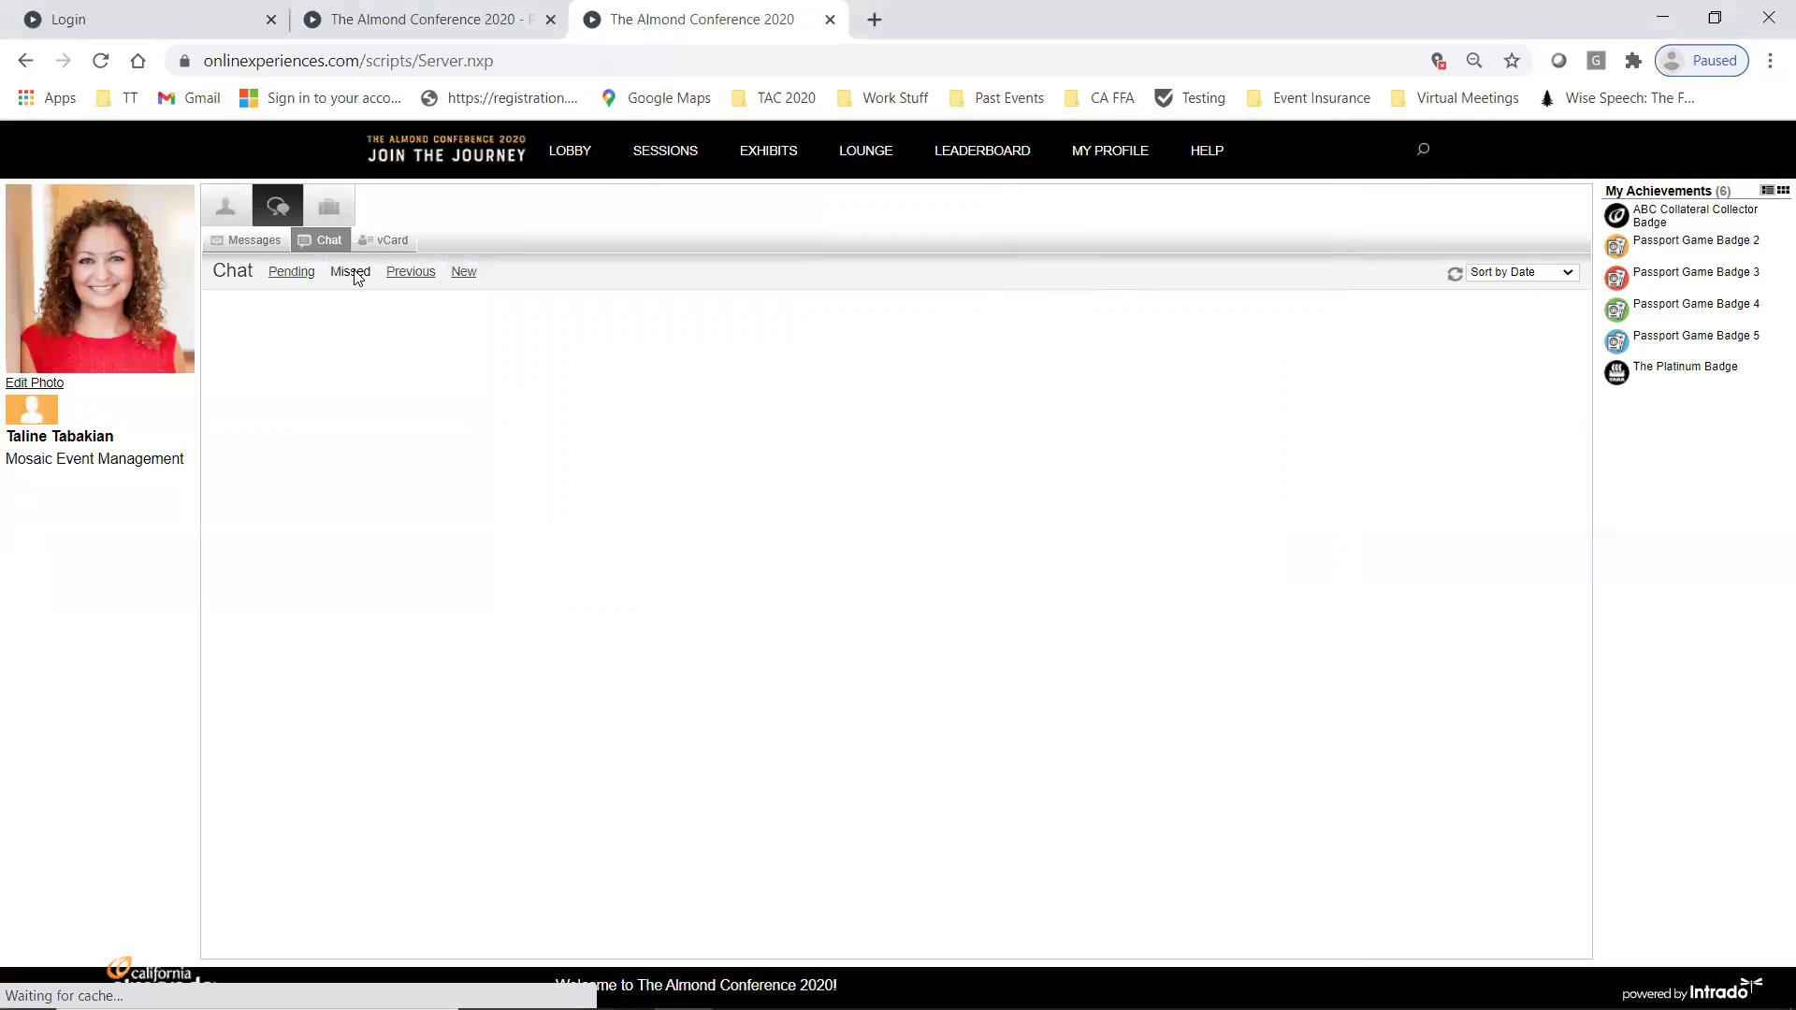
click(415, 273)
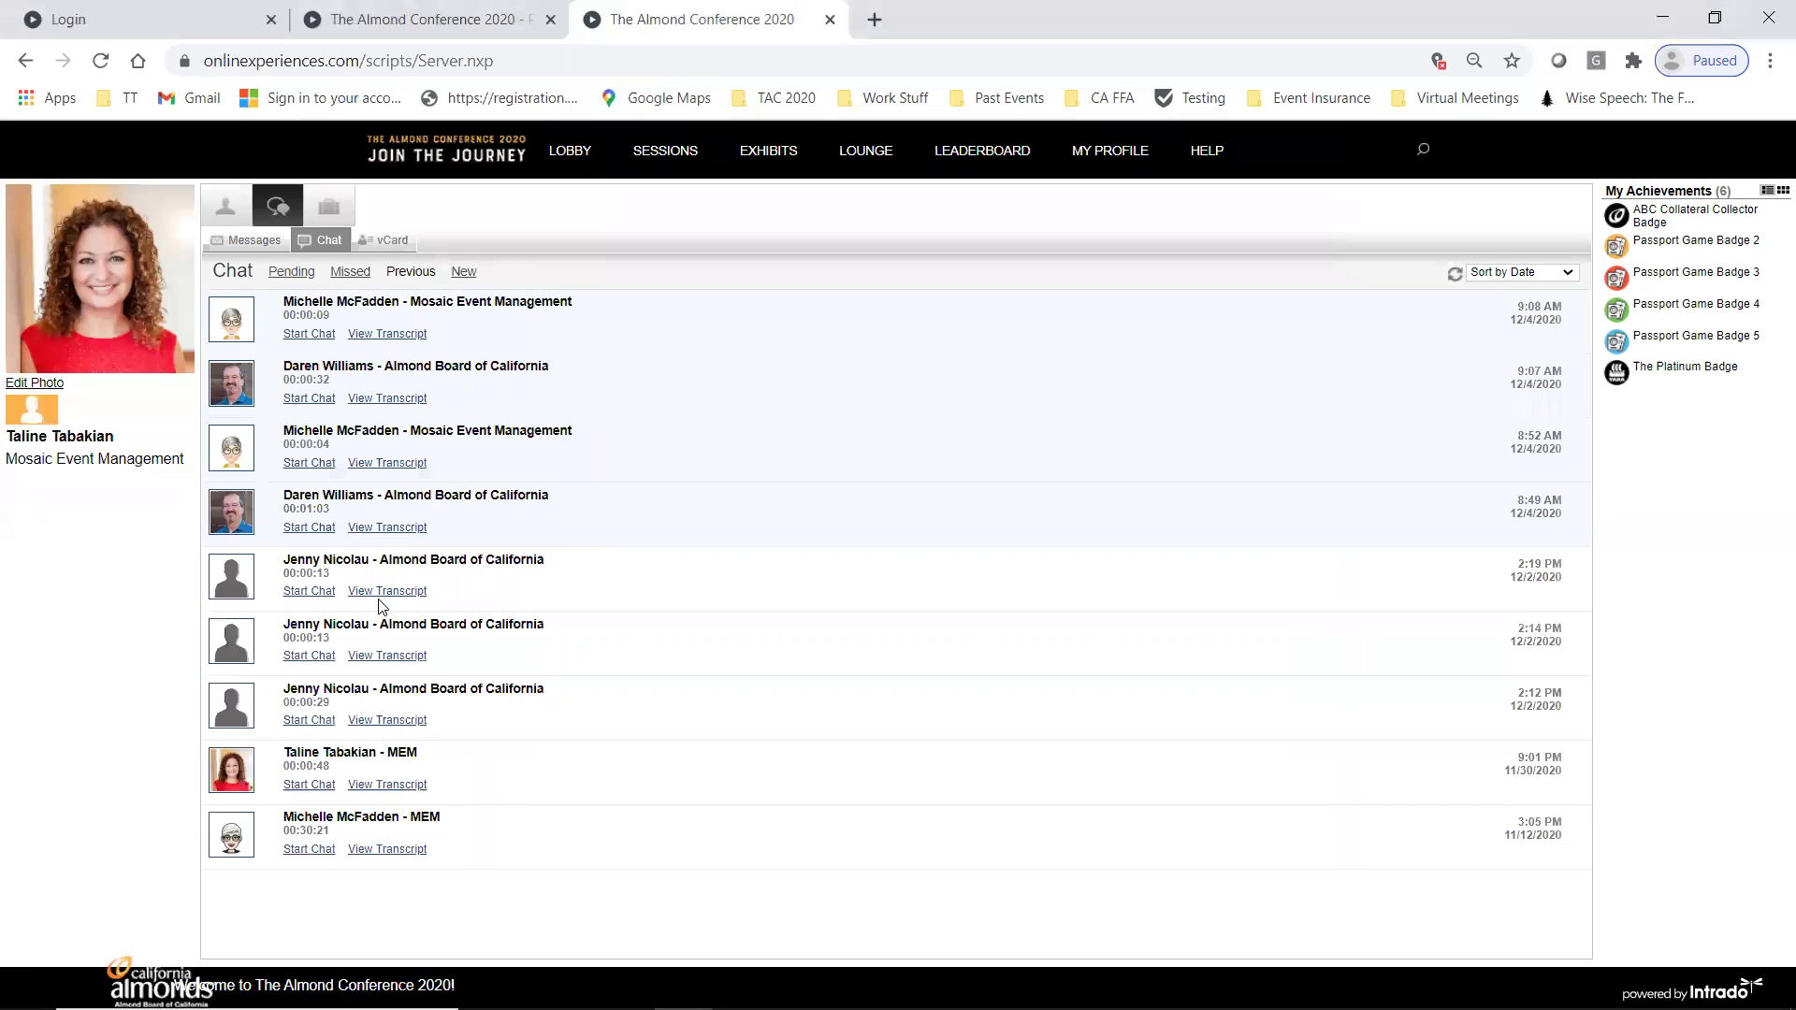
- Show the Collected vCards, listing the two attendees' contact cards with import options
click(373, 246)
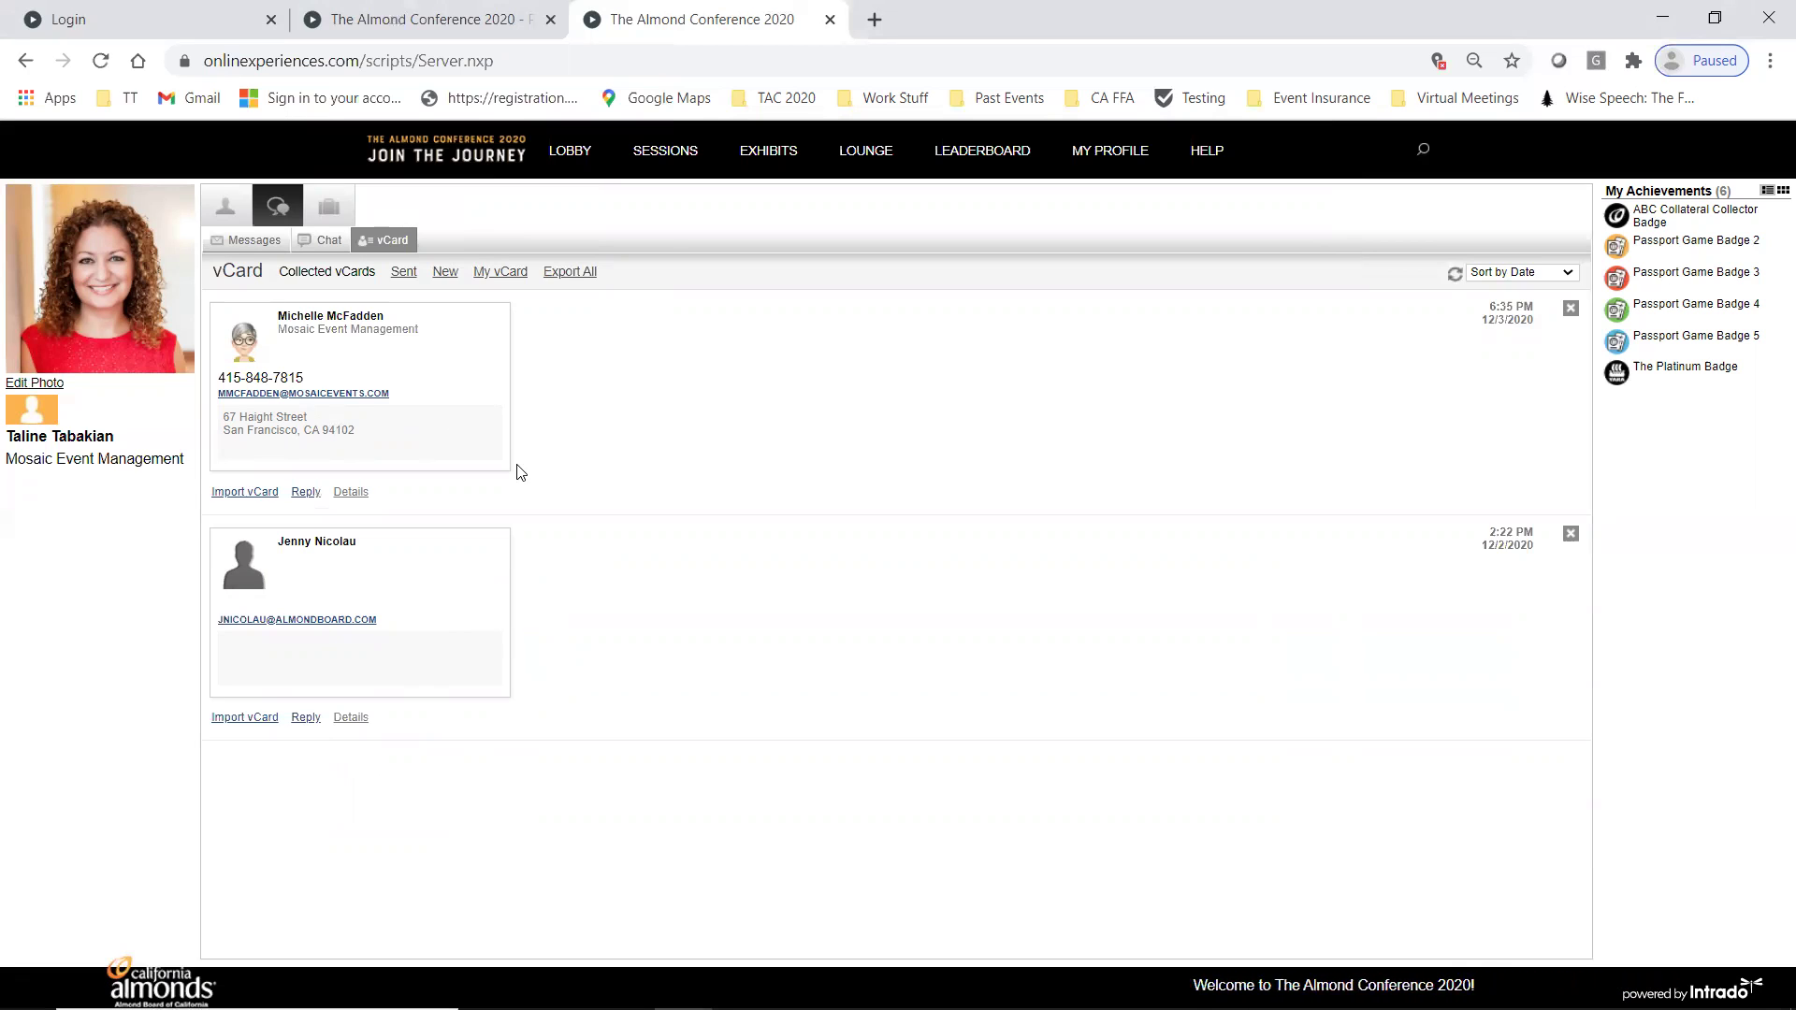
- Review My vCard and Personal Info with both auto-forward options ticked, then view the four-item Briefcase
click(509, 273)
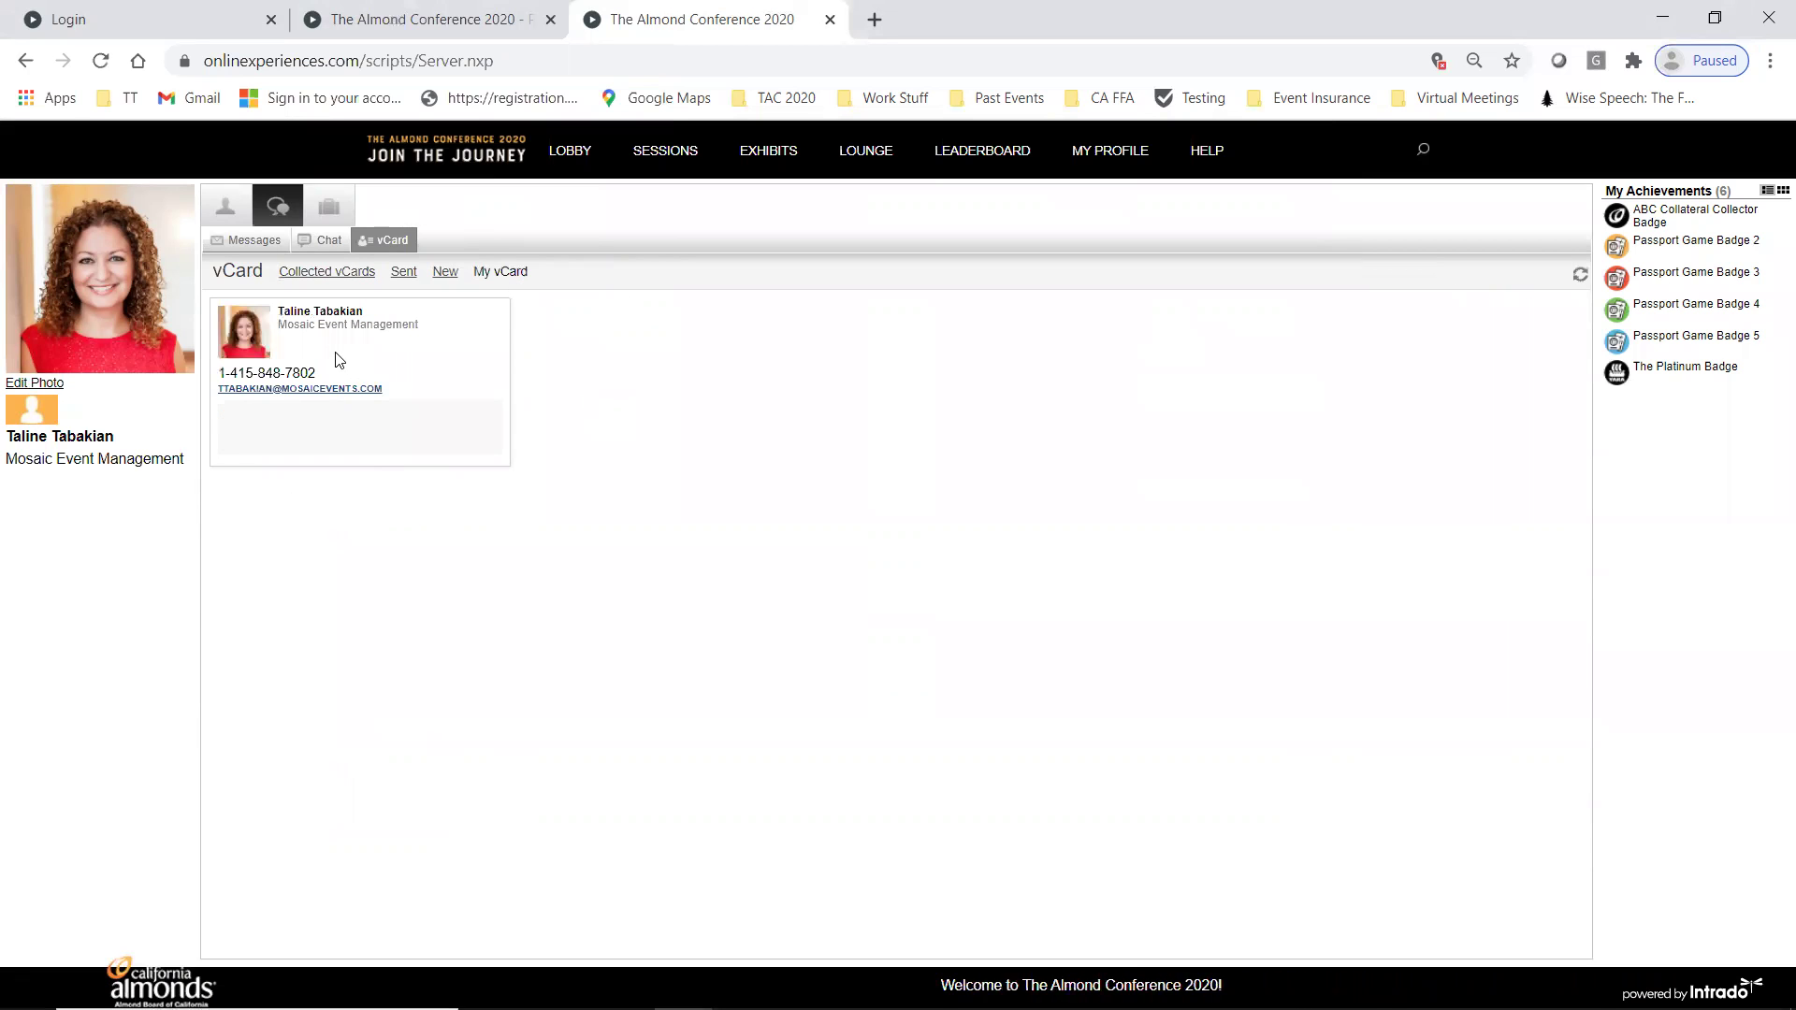
click(215, 206)
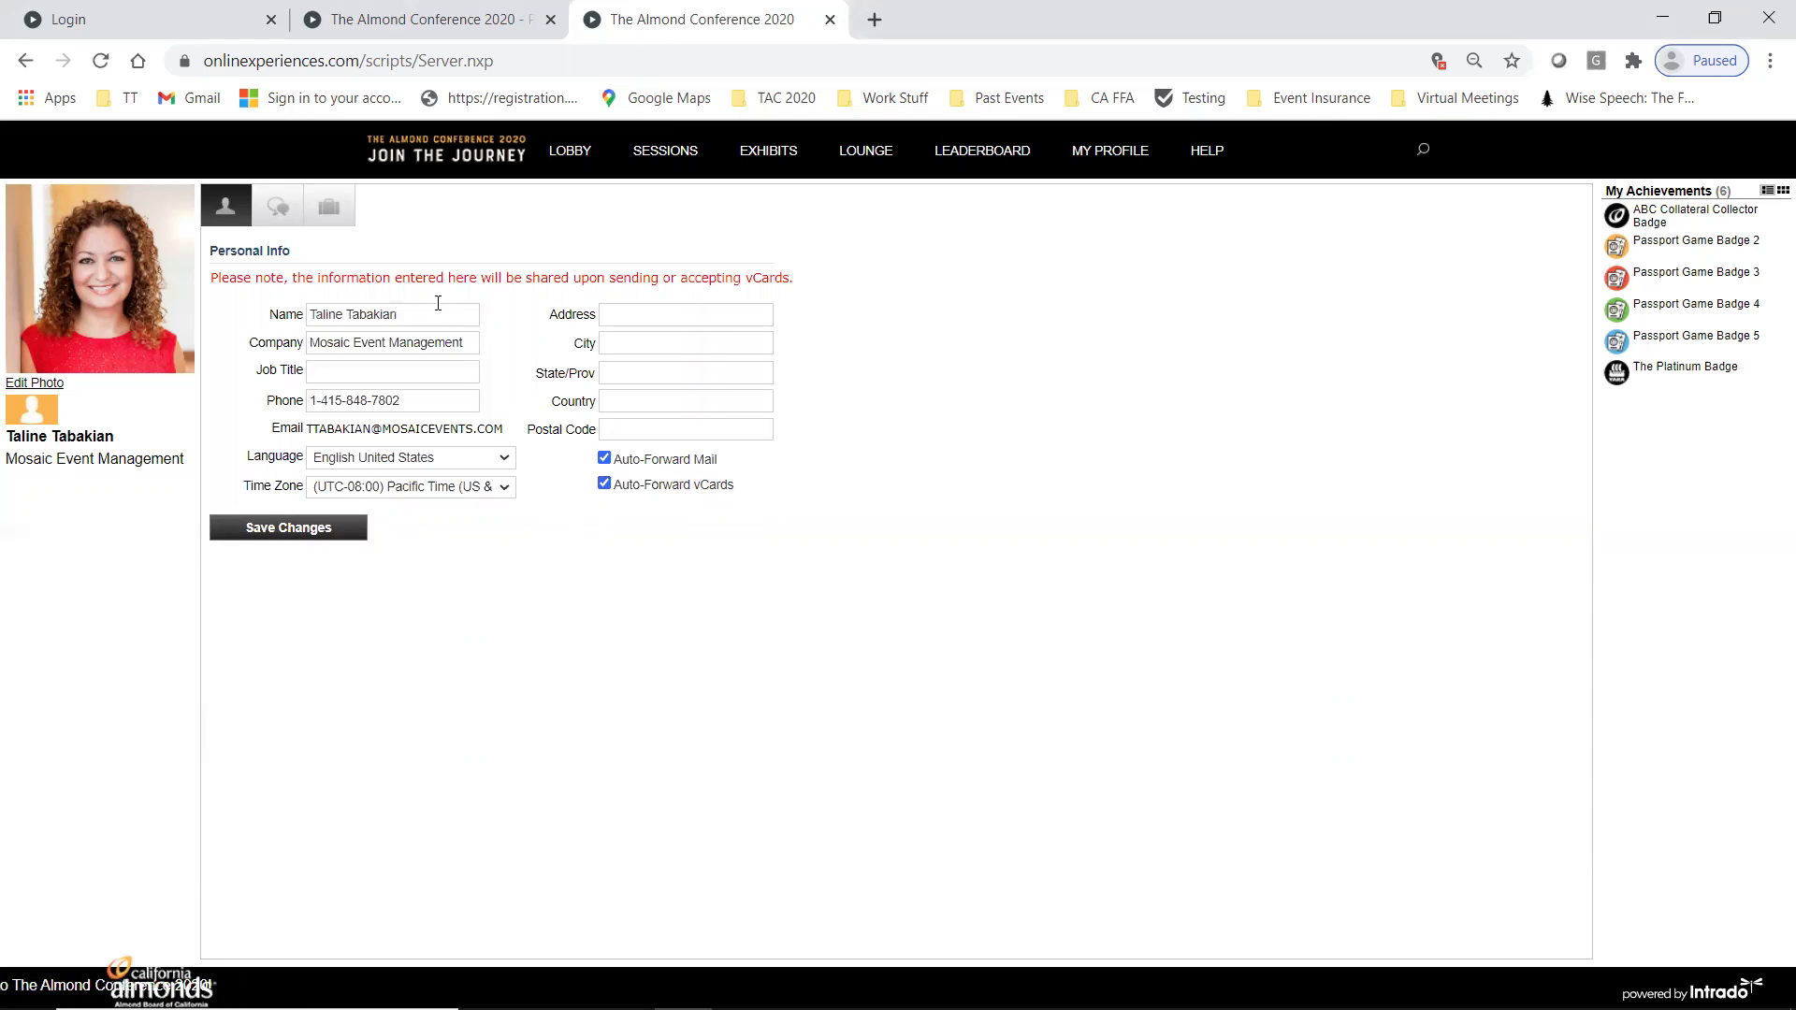
click(329, 213)
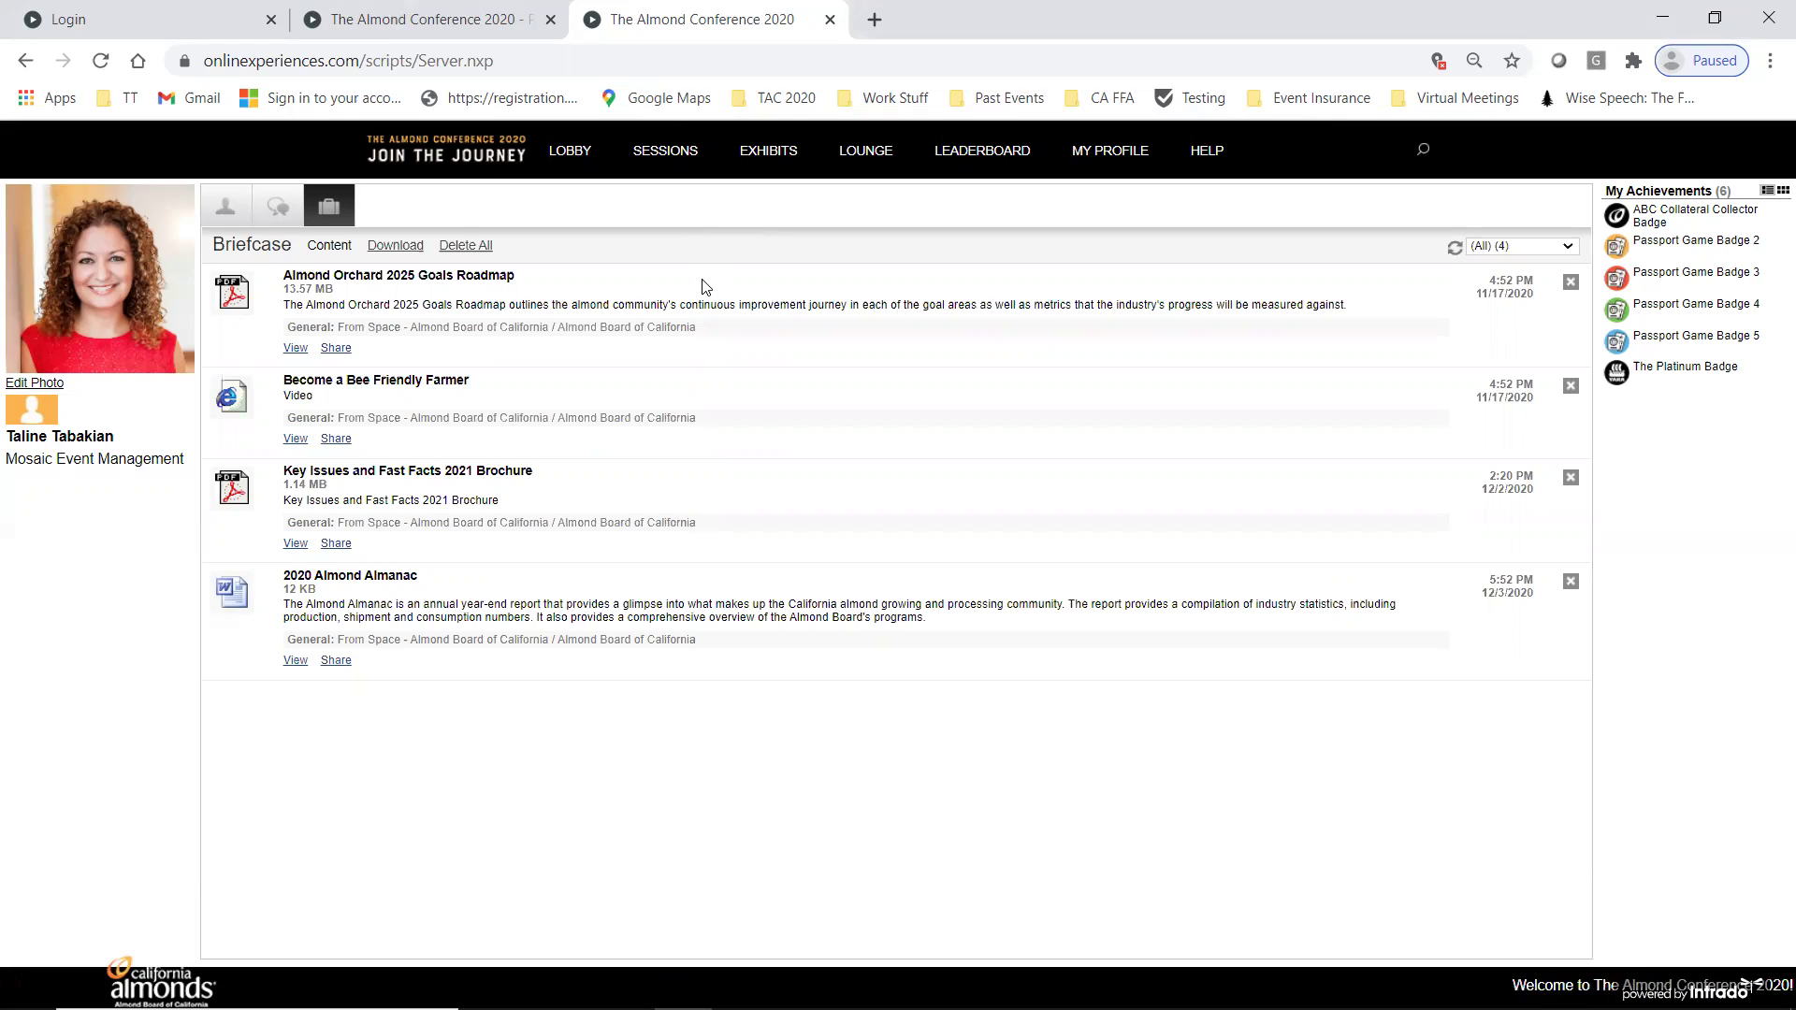
- Bring up Briefcase Download Options listing all four documents, two marked previously downloaded
click(394, 246)
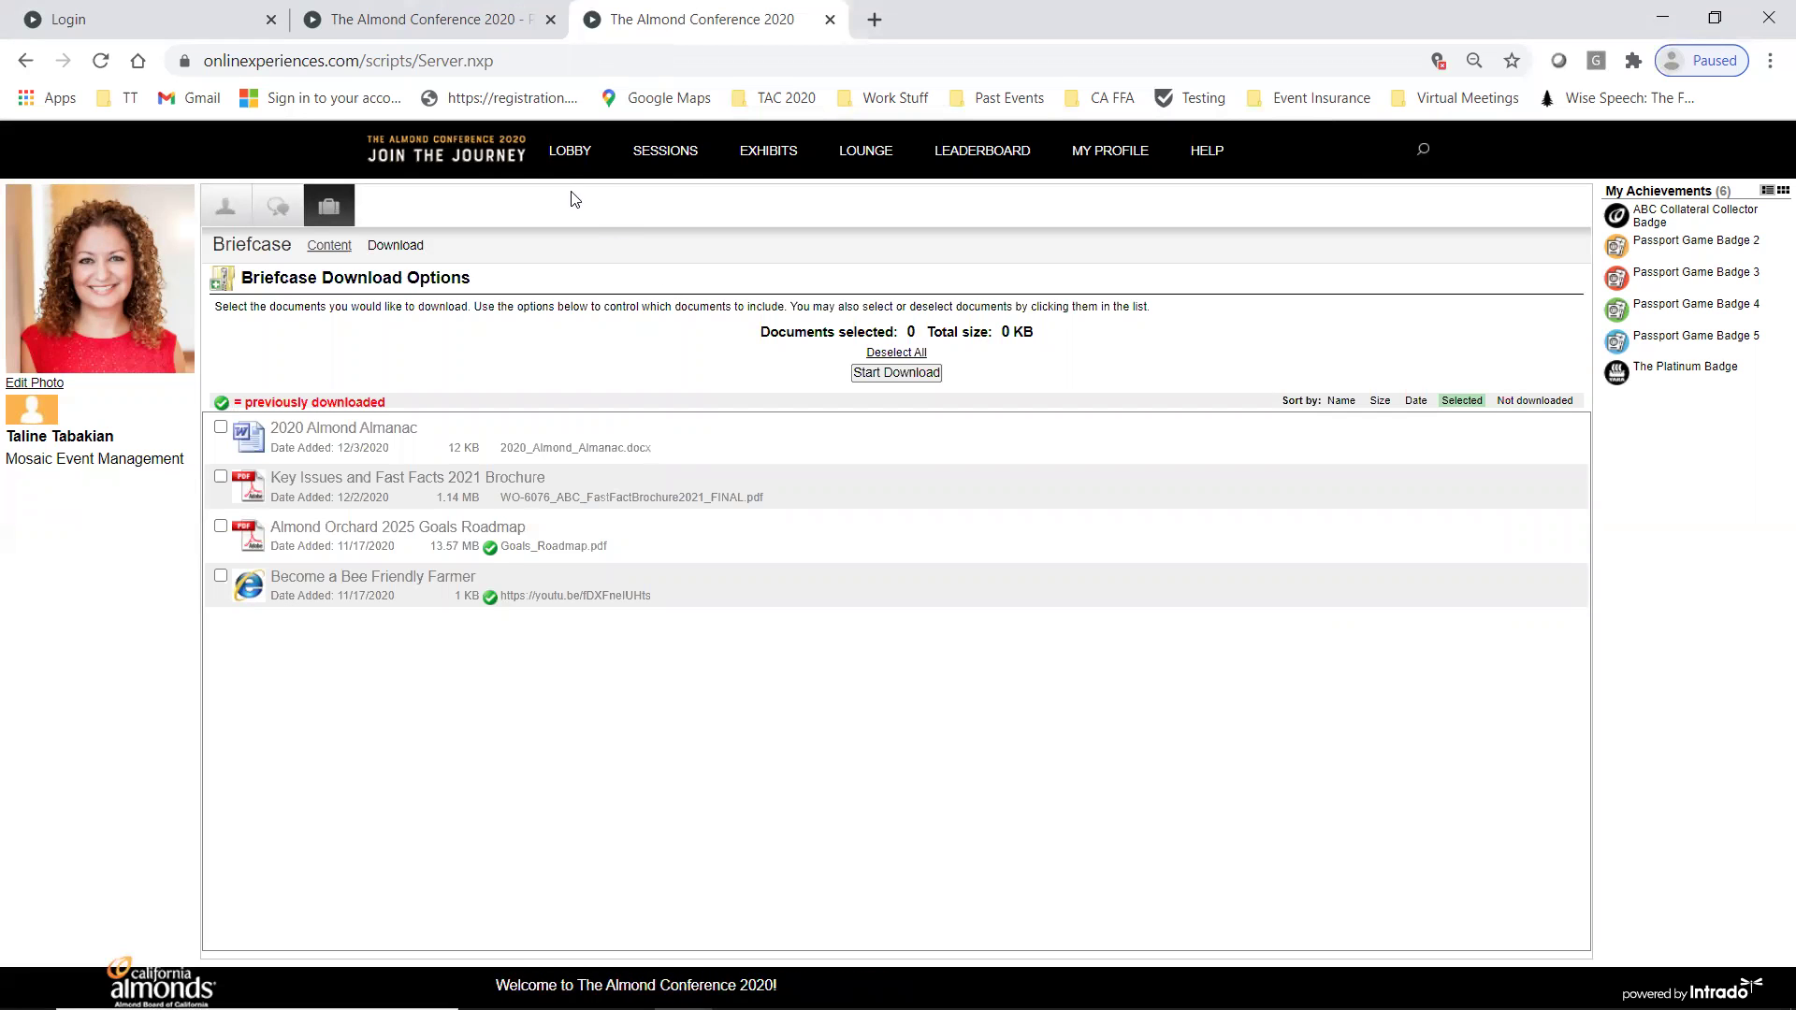
- Return to the Almond Conference 2020 3-D lobby with its welcome banner and sponsor displays
click(571, 161)
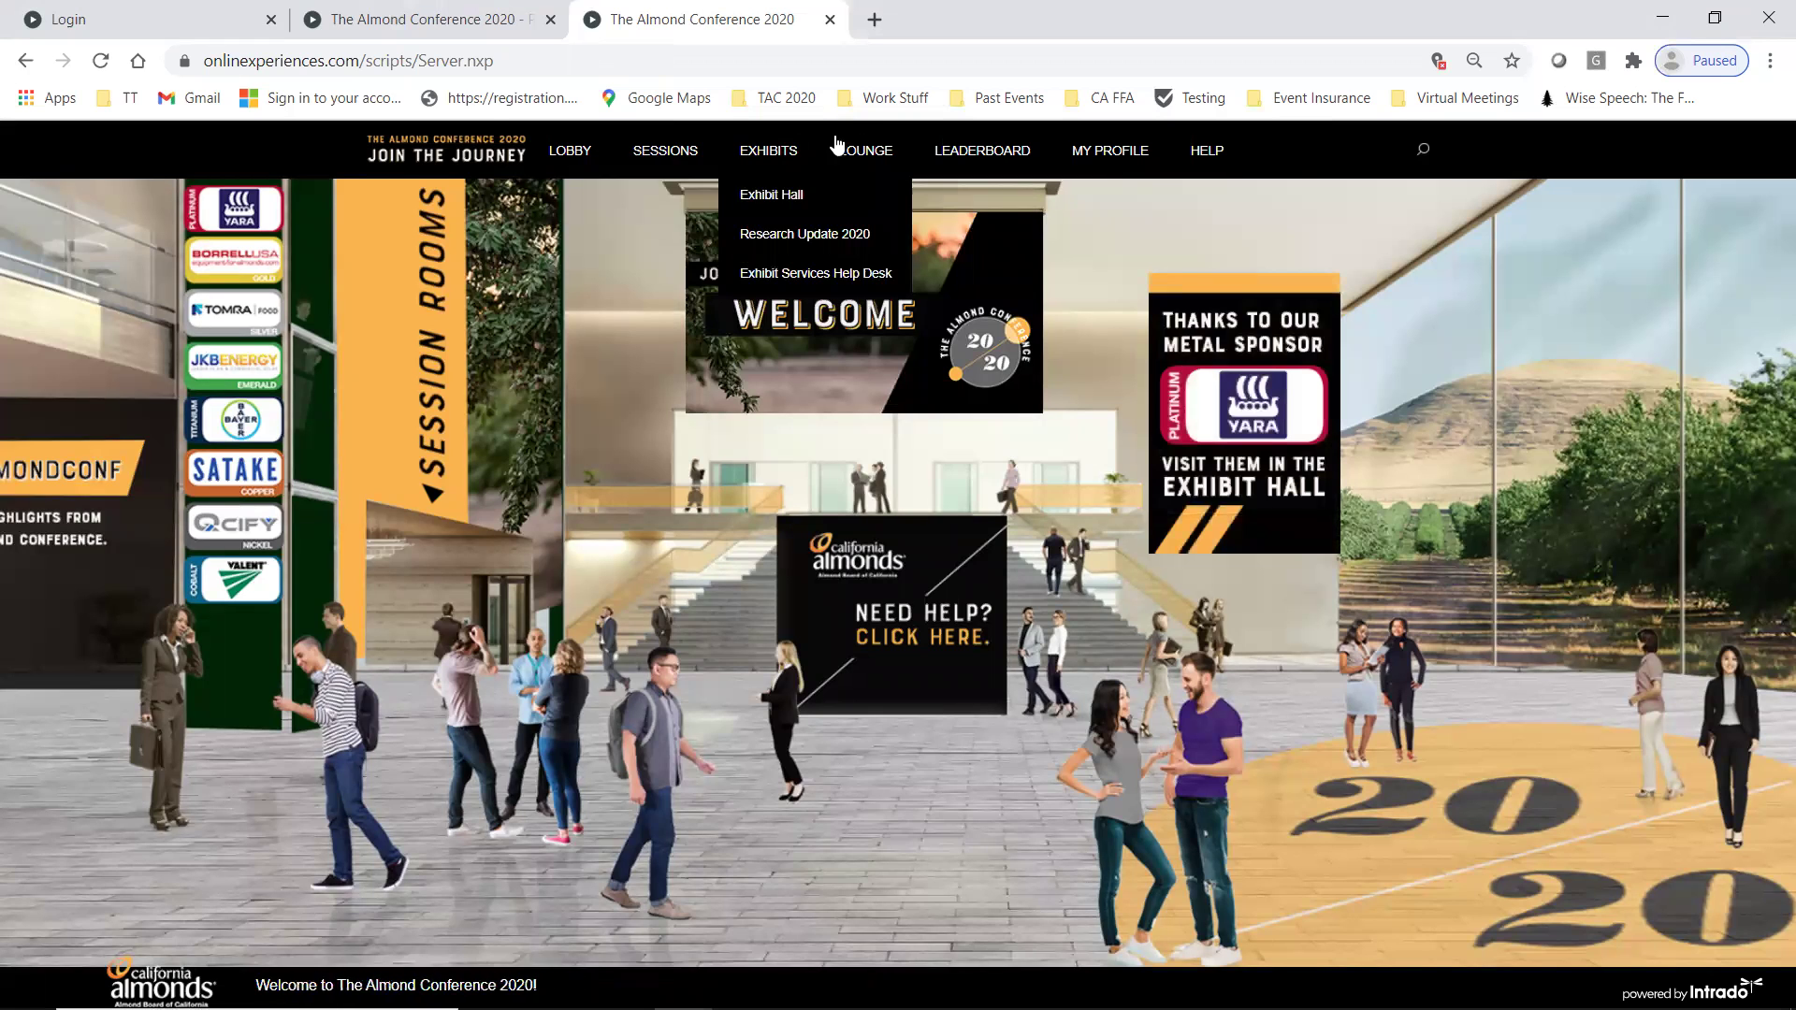
mouse_move(960, 157)
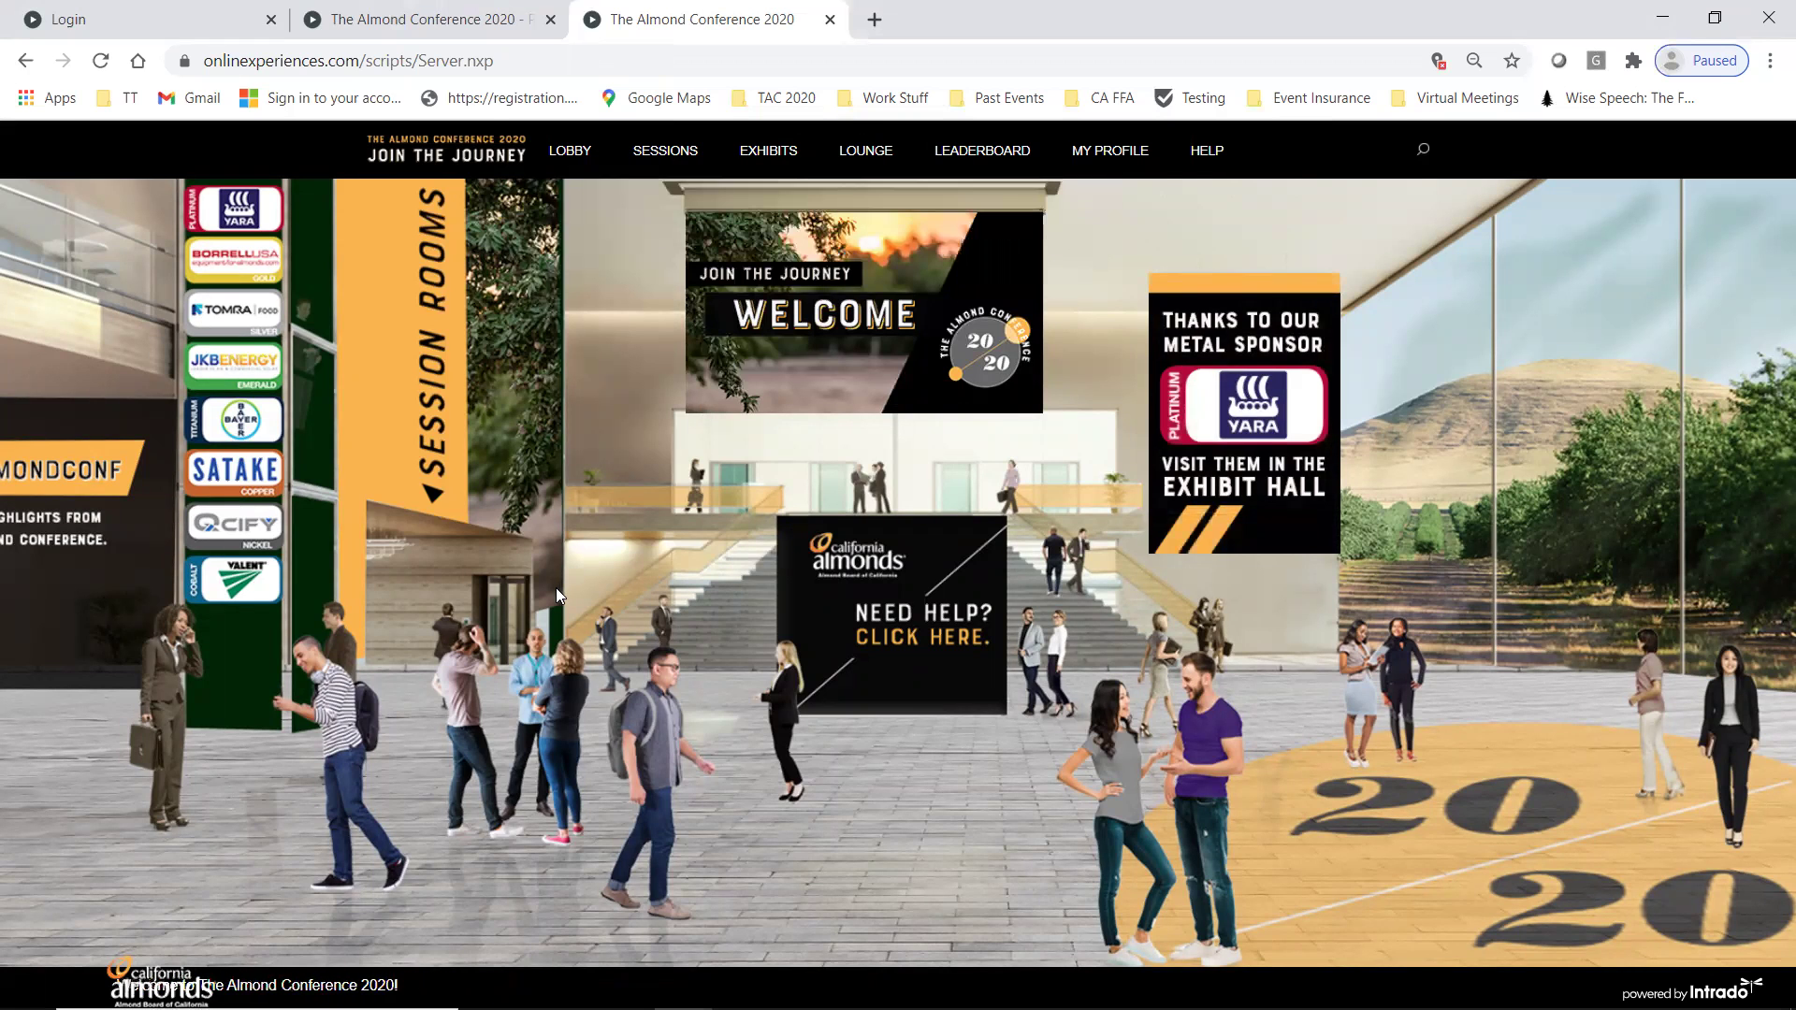